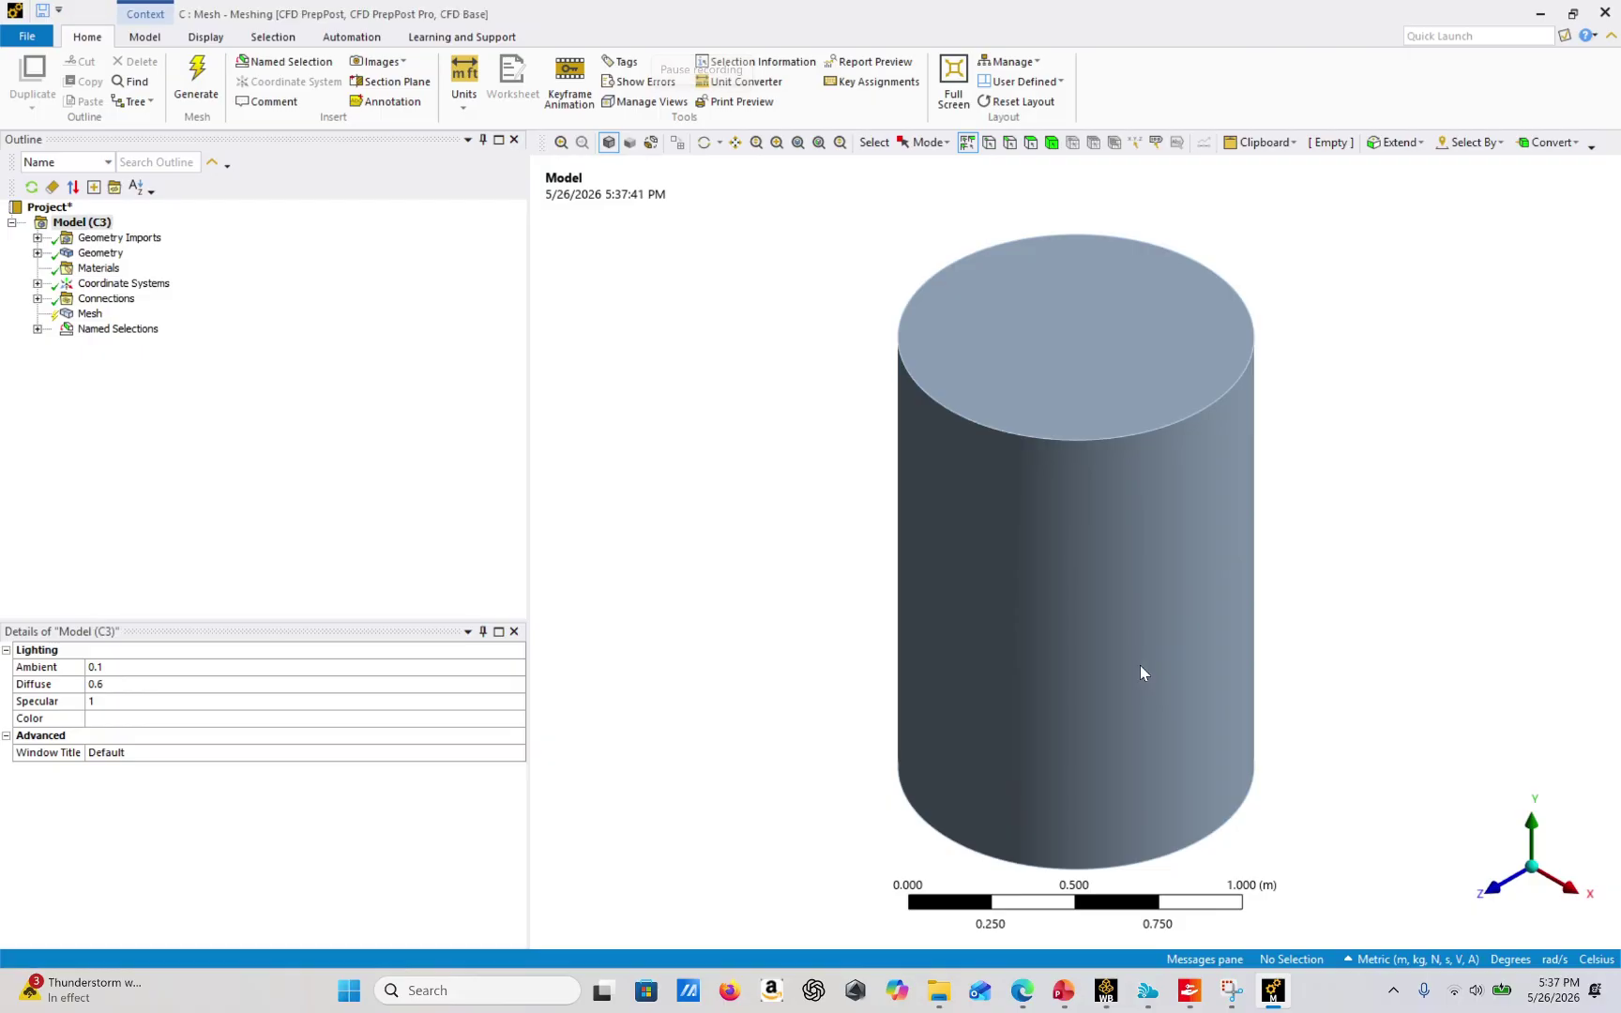
# Set the mesh's physics preference to CFD.
pyautogui.moveTo(989, 459); pyautogui.dragTo(1551, 509, button='middle')
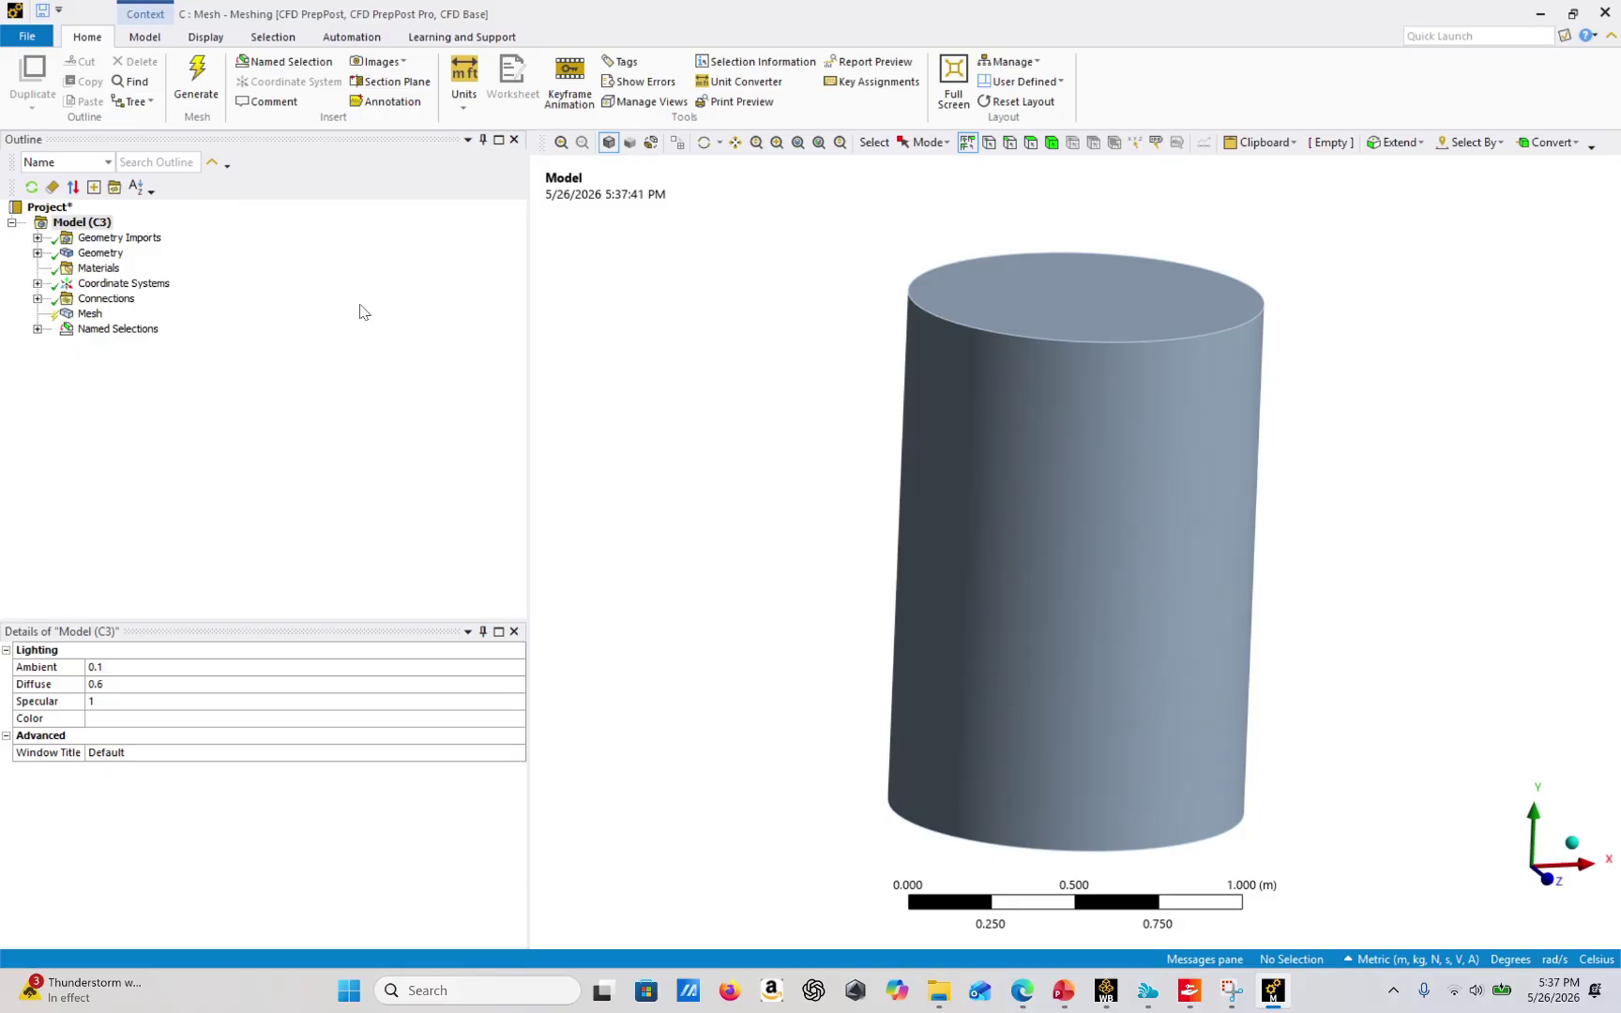
pyautogui.click(89, 313)
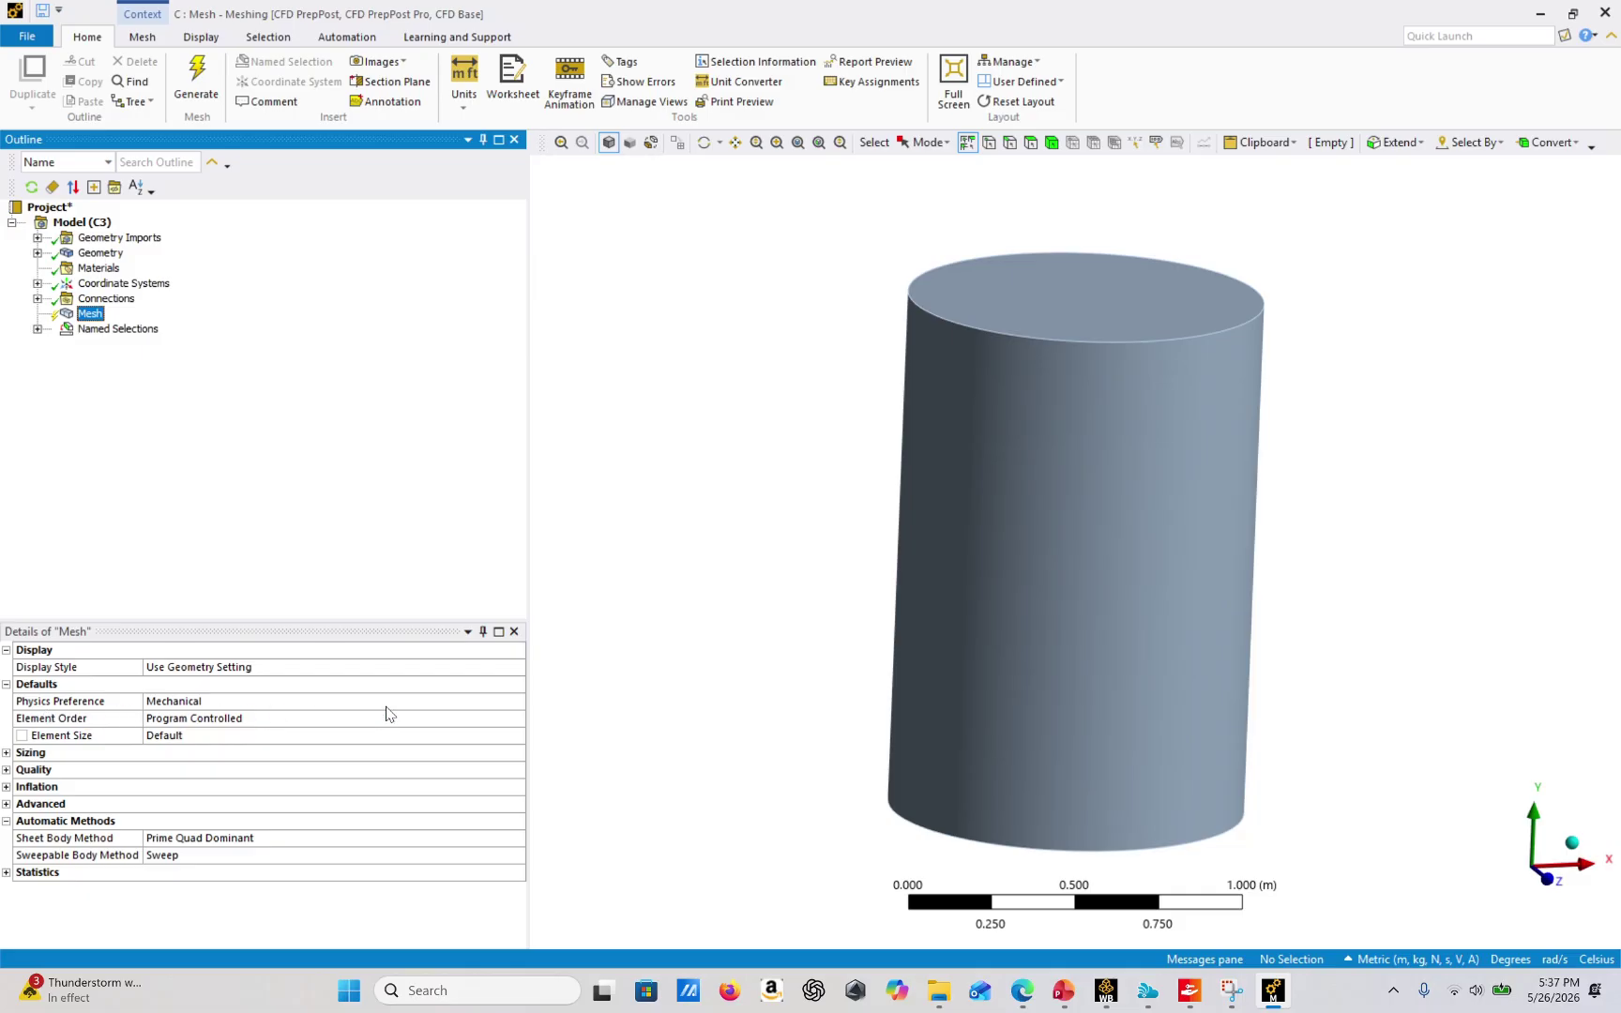
pyautogui.click(504, 704)
pyautogui.click(517, 706)
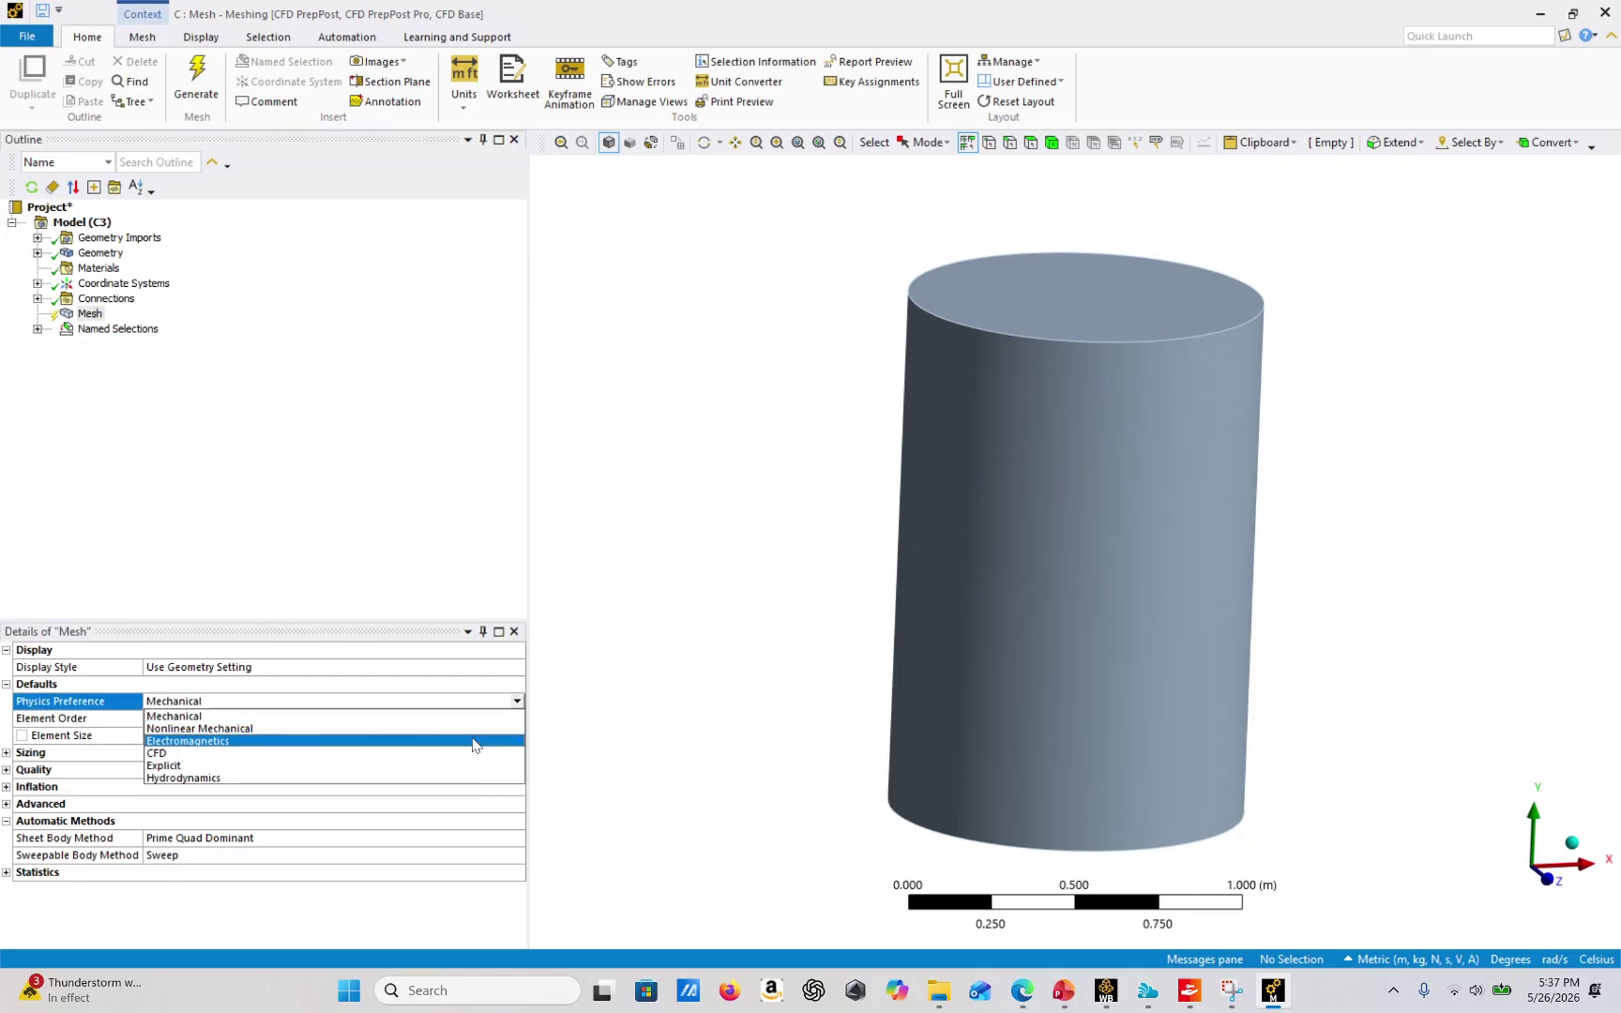
pyautogui.click(161, 760)
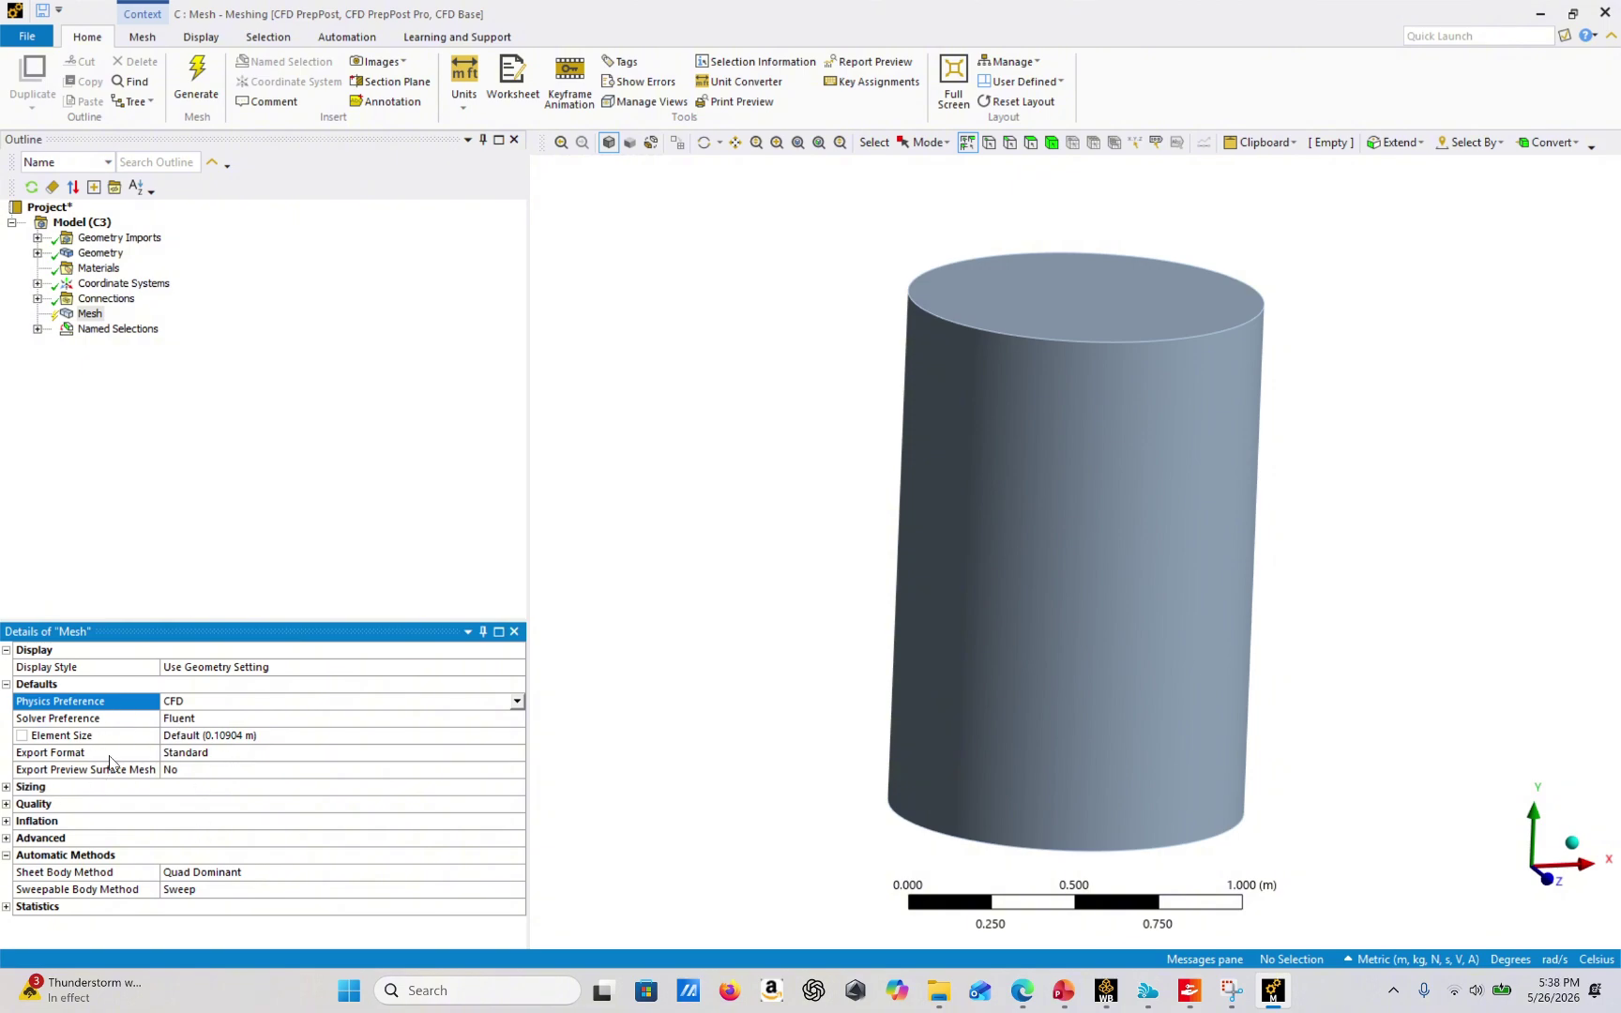
pyautogui.click(8, 789)
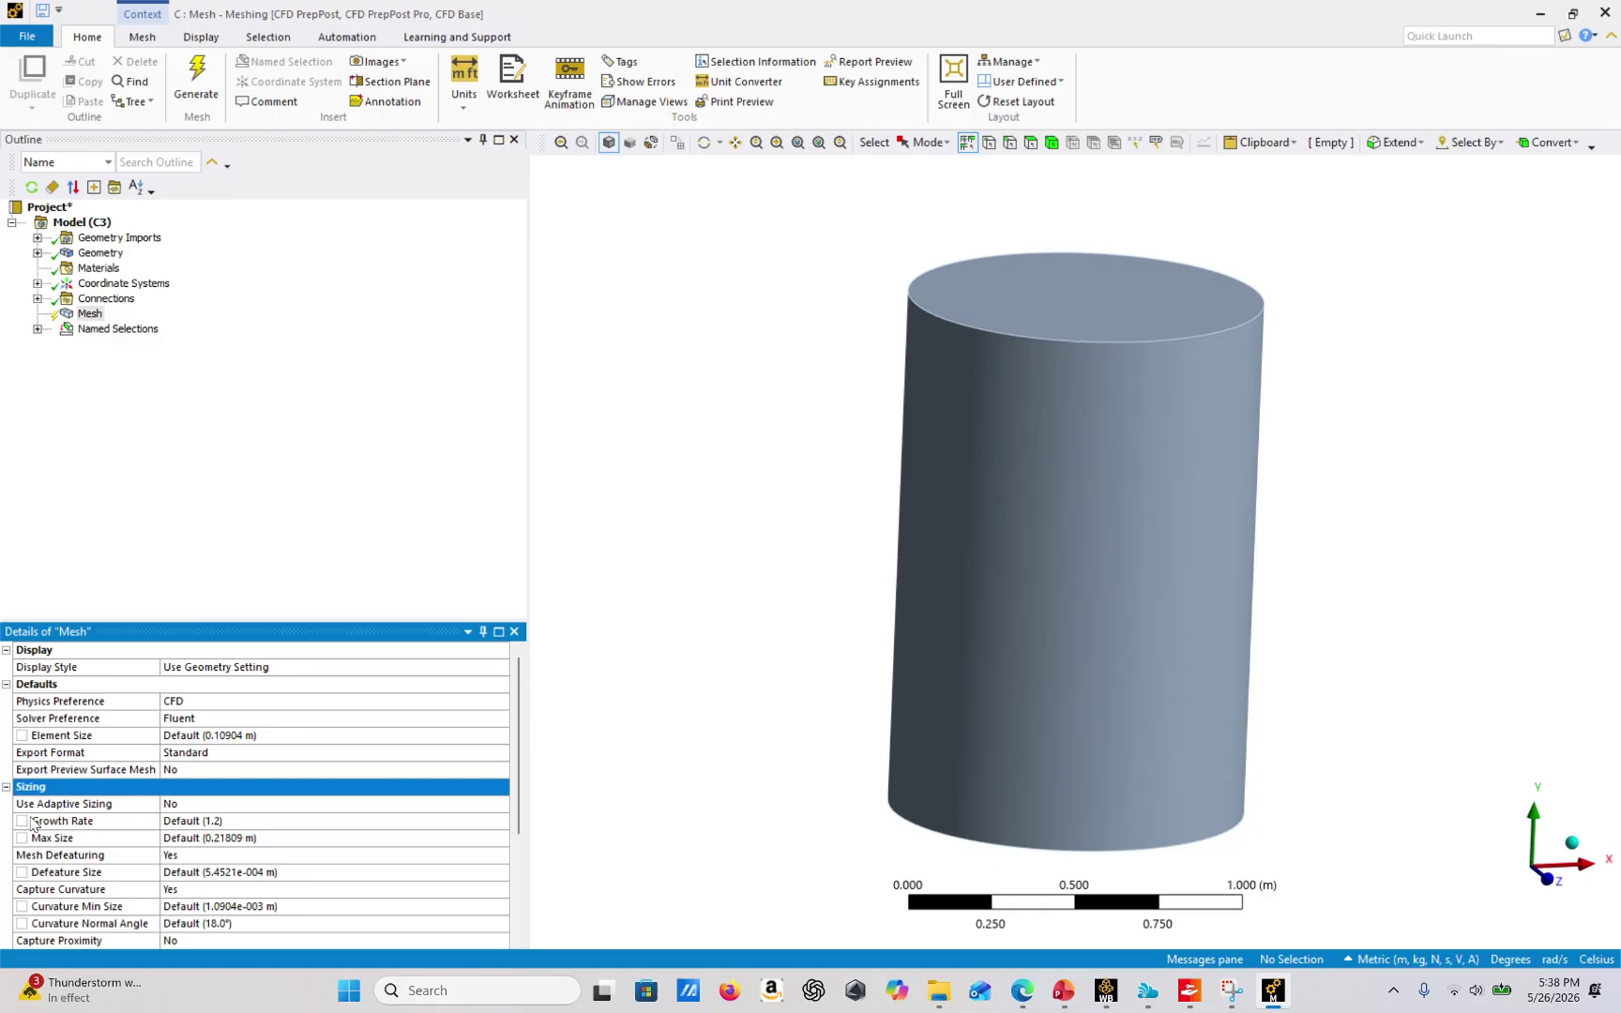
pyautogui.scroll(-3, 141, 817)
pyautogui.scroll(2, 237, 784)
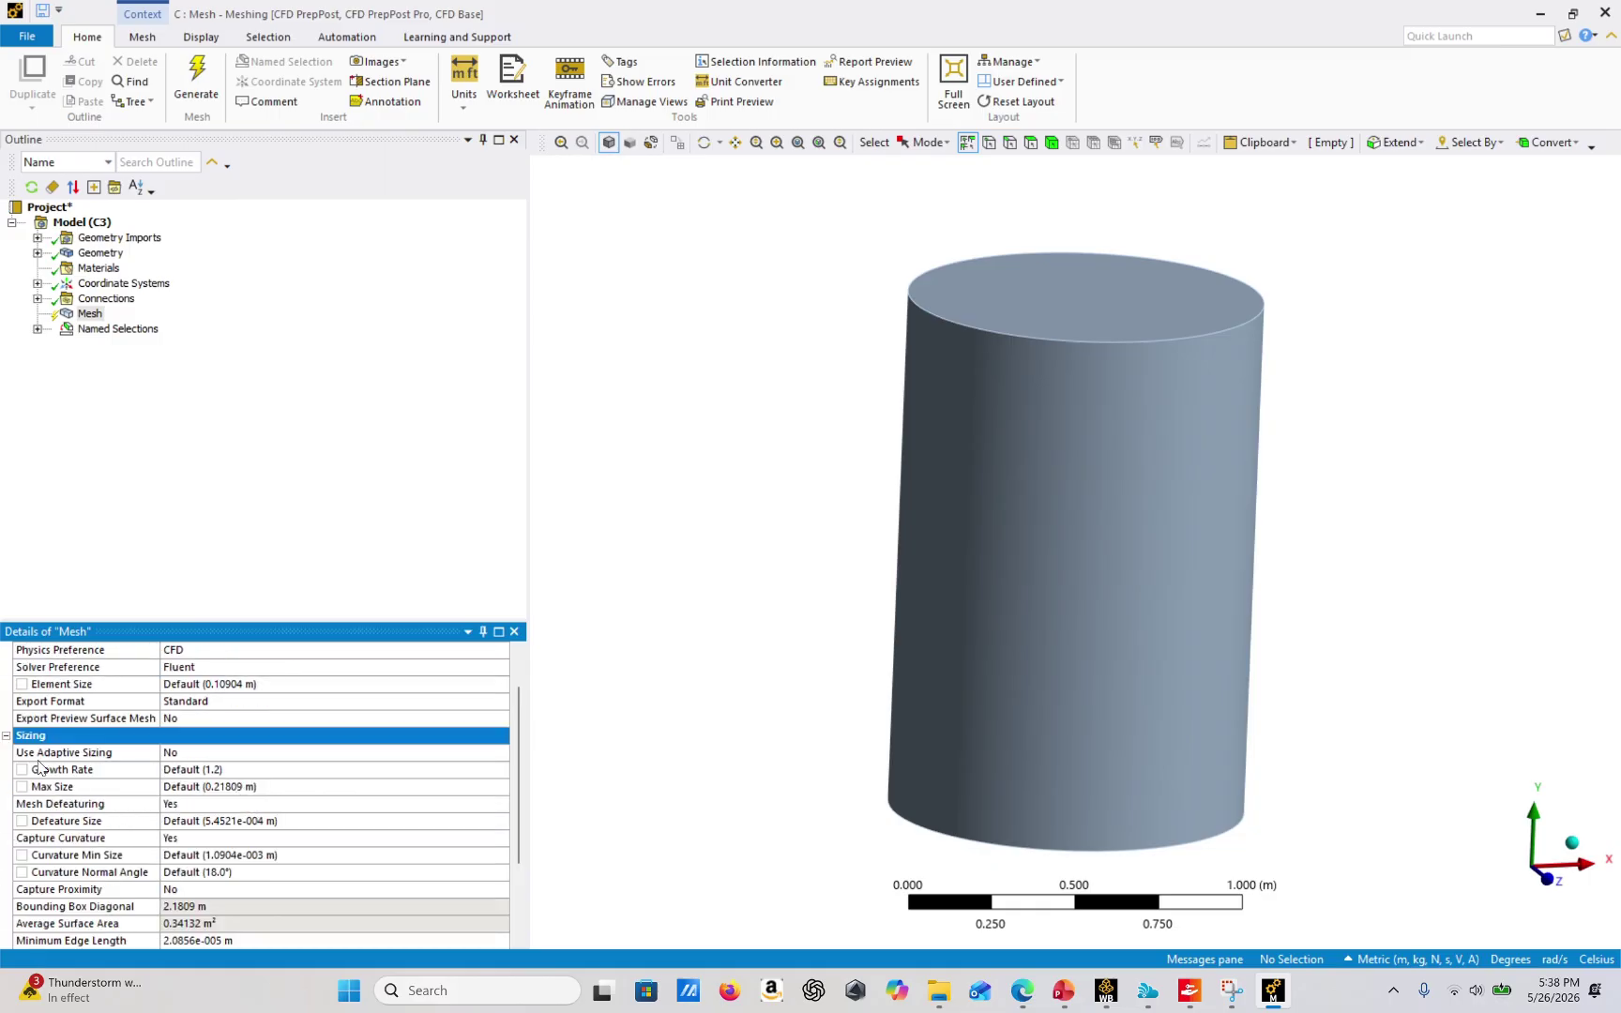
pyautogui.click(8, 737)
# Set the mesh's automatic inflation to All Faces in Chosen Named Selection, using the blade named selection.
pyautogui.click(6, 822)
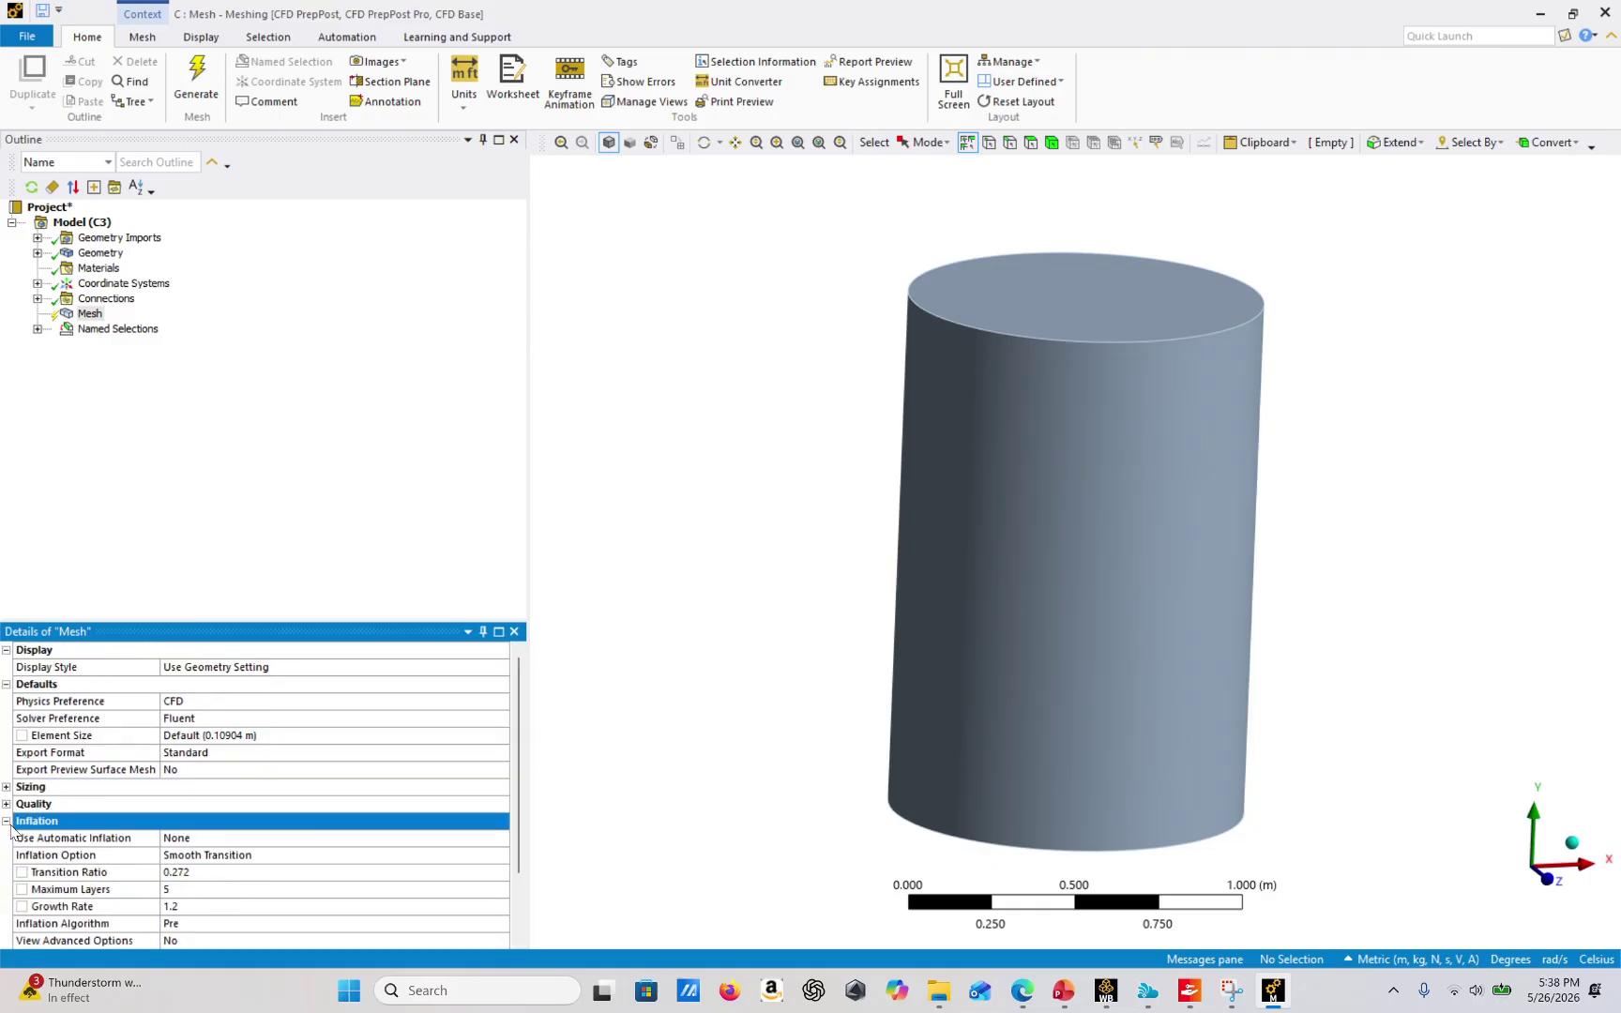
pyautogui.scroll(-2, 134, 893)
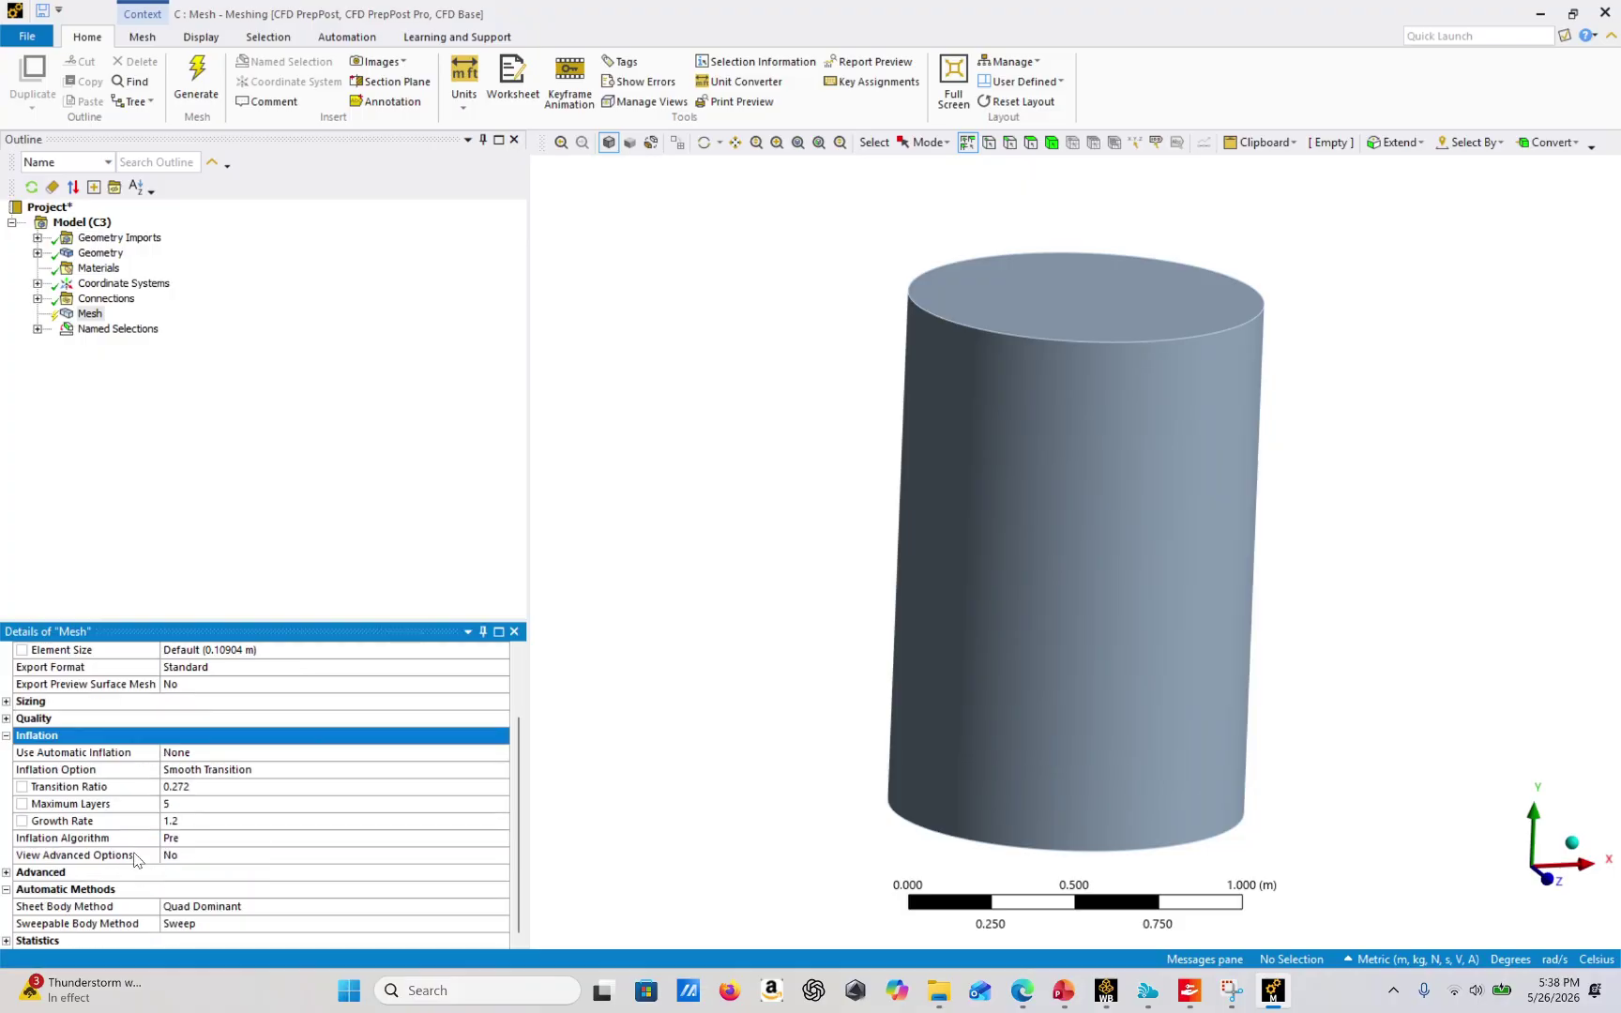
pyautogui.click(471, 754)
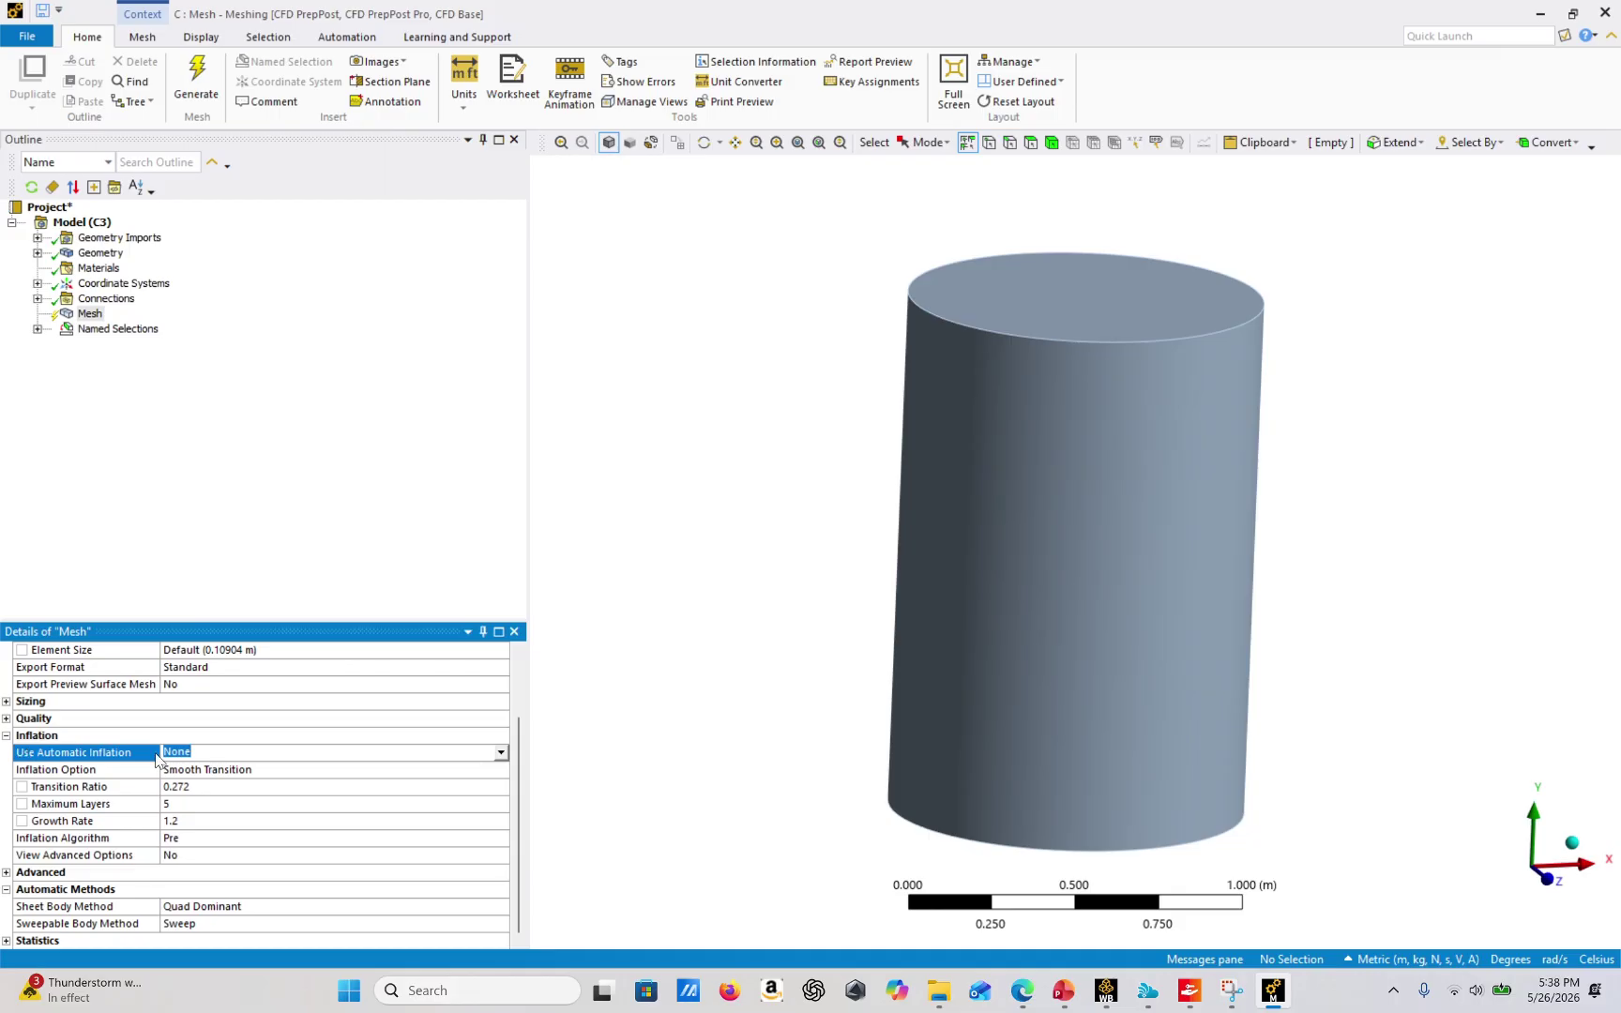
pyautogui.click(501, 751)
pyautogui.click(187, 799)
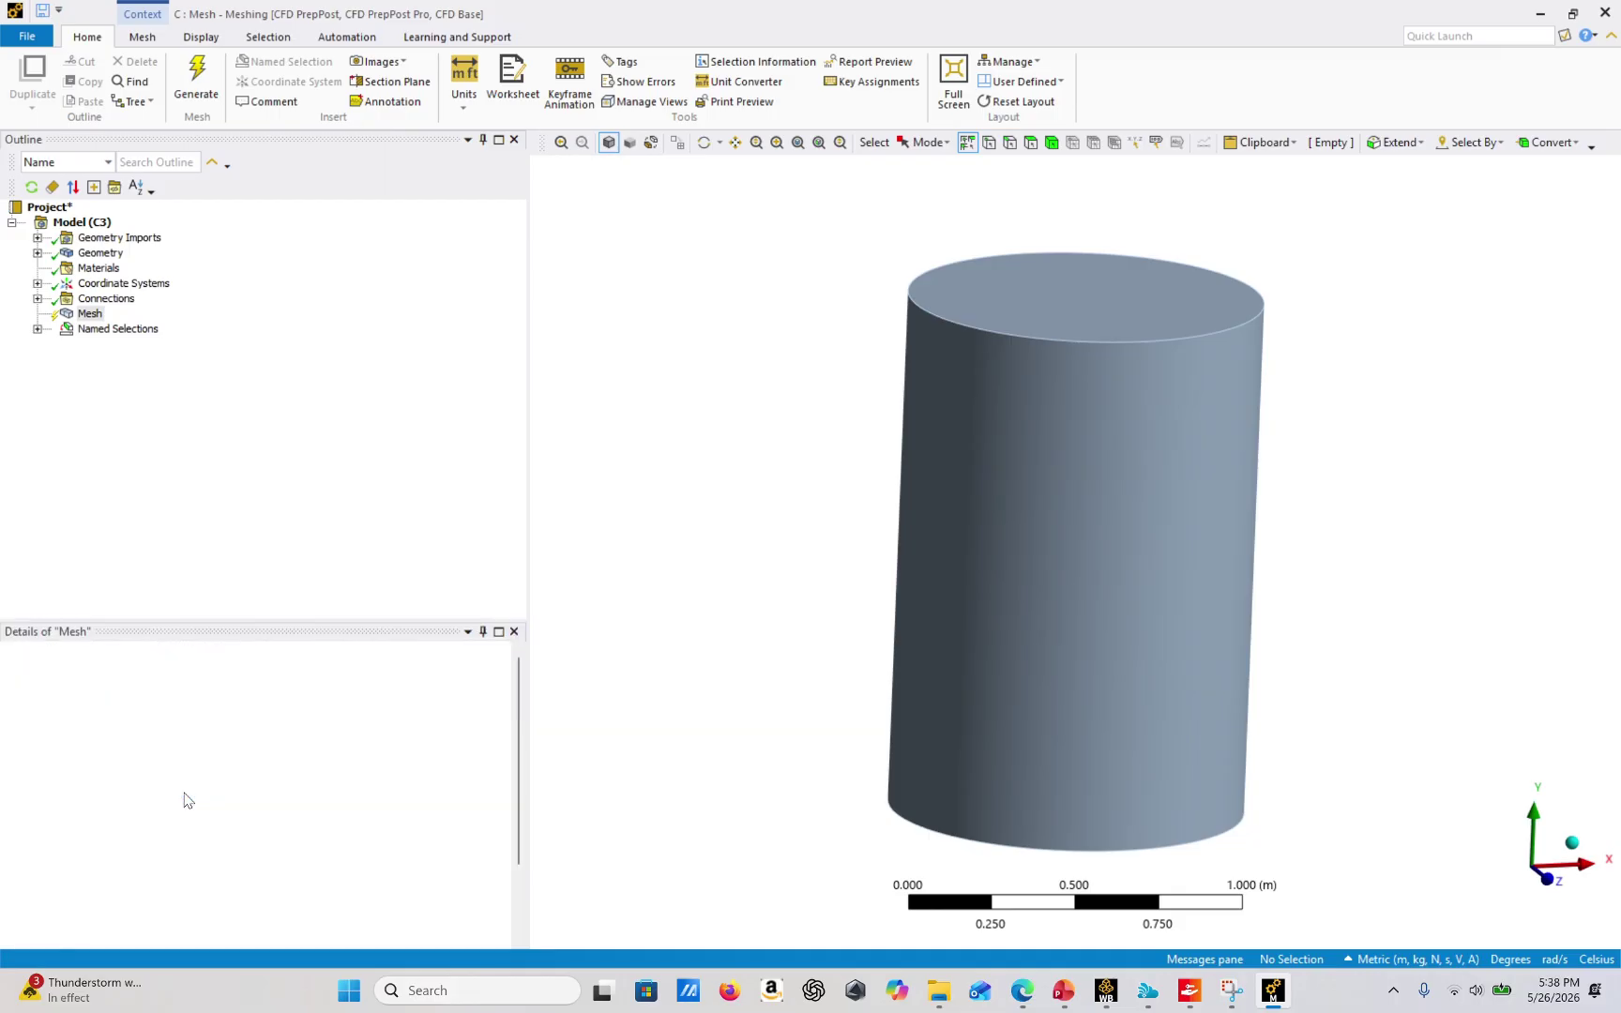
pyautogui.scroll(-2, 380, 828)
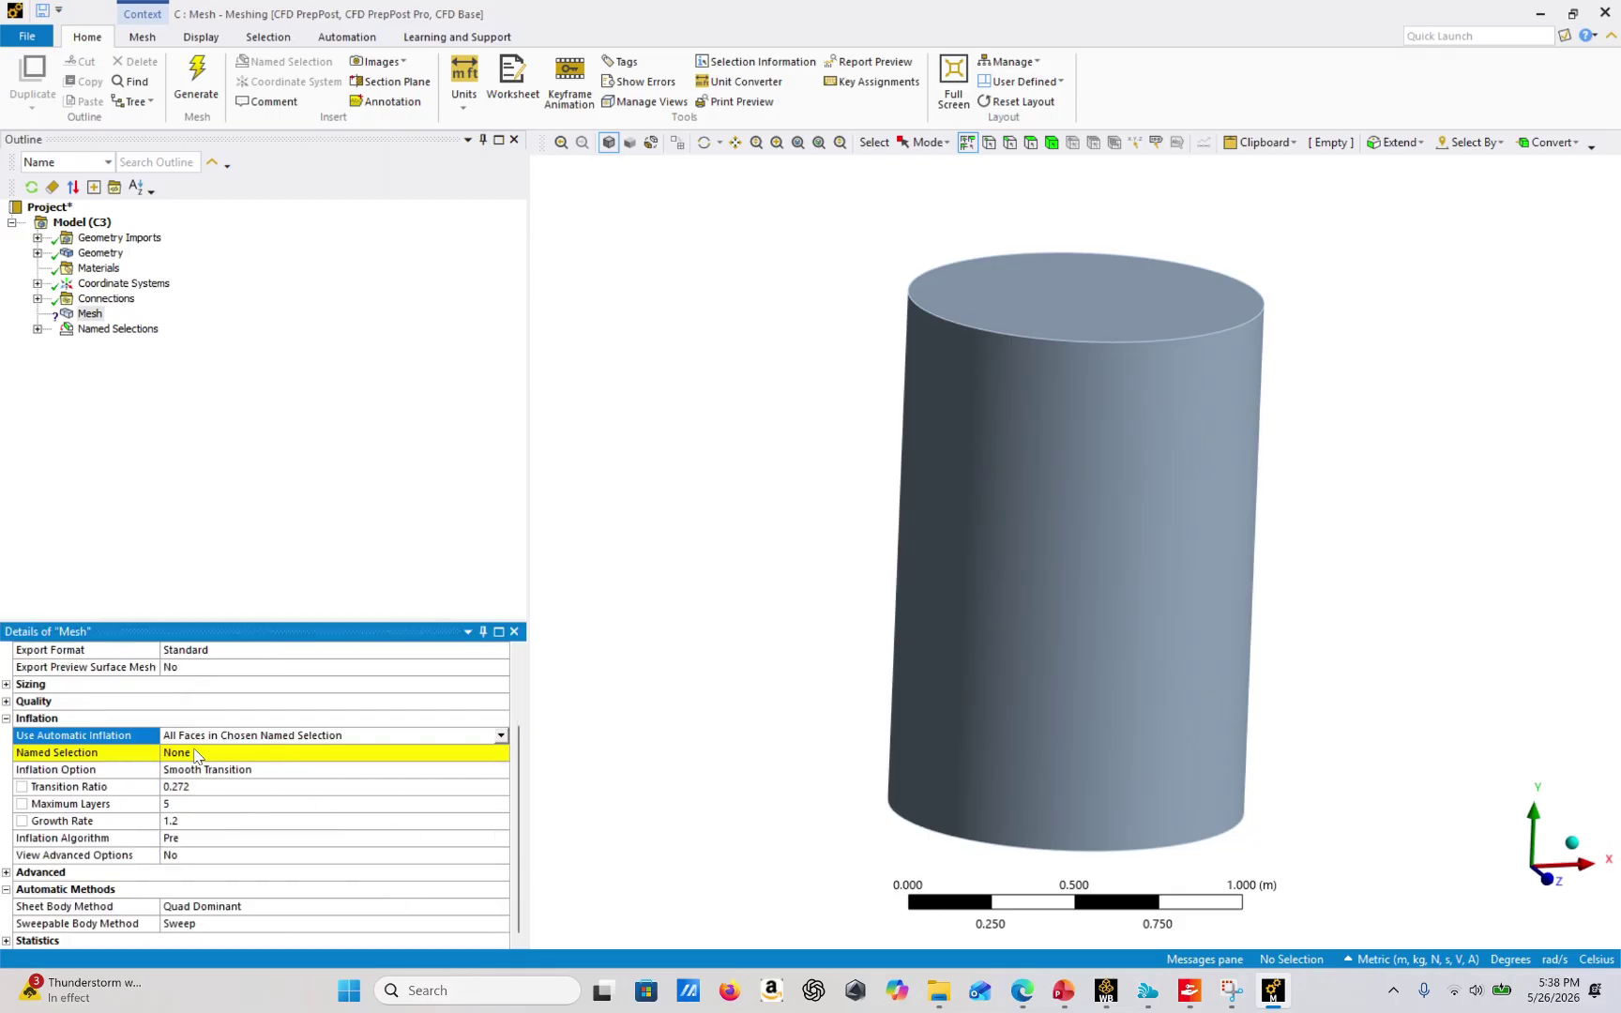
pyautogui.click(474, 755)
pyautogui.click(501, 753)
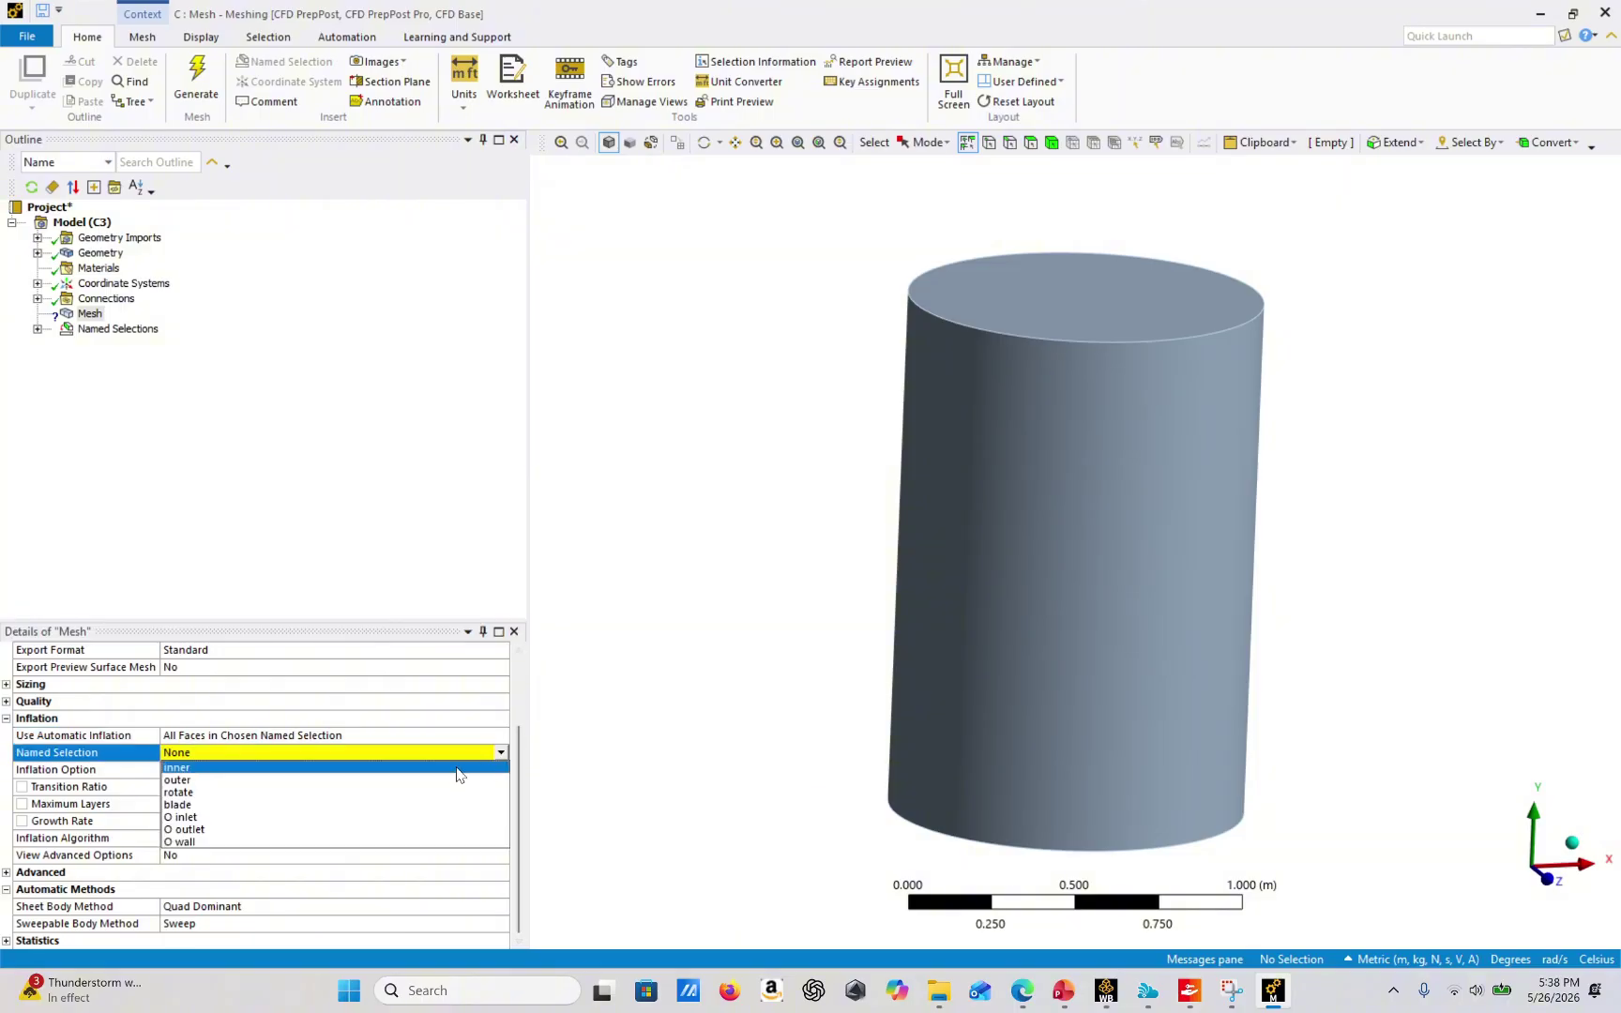
pyautogui.click(203, 805)
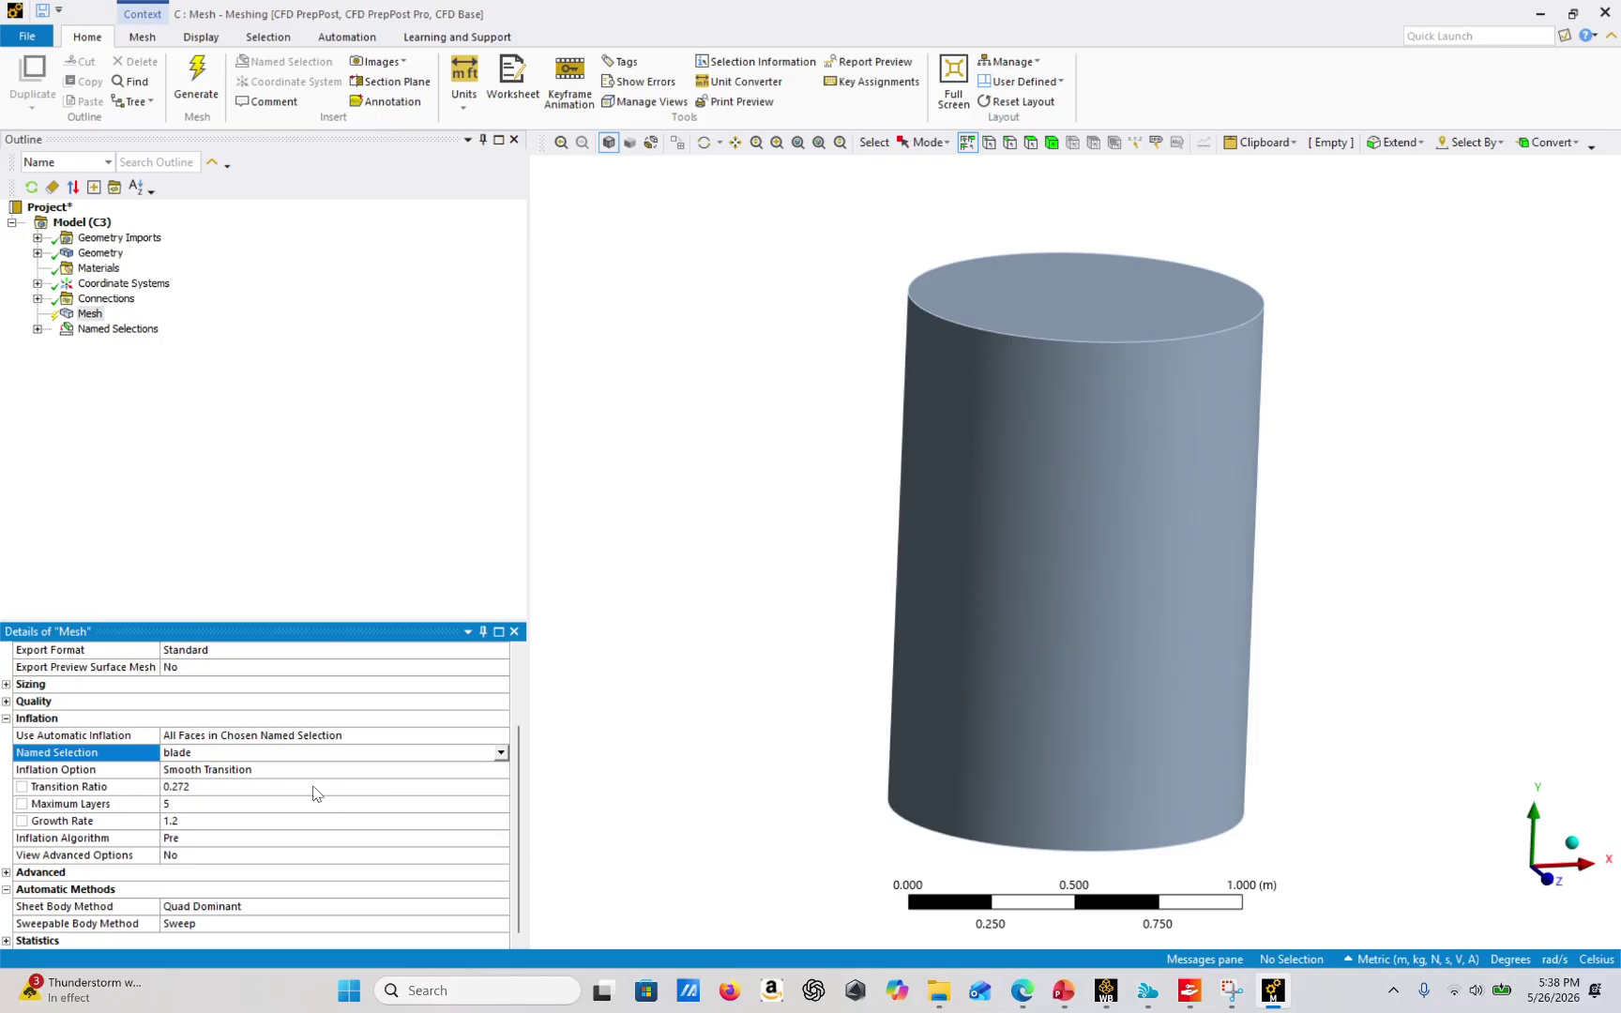
# Change the blade's inflation option to First Layer Thickness with a first layer height of 4e-6 m.
pyautogui.click(376, 770)
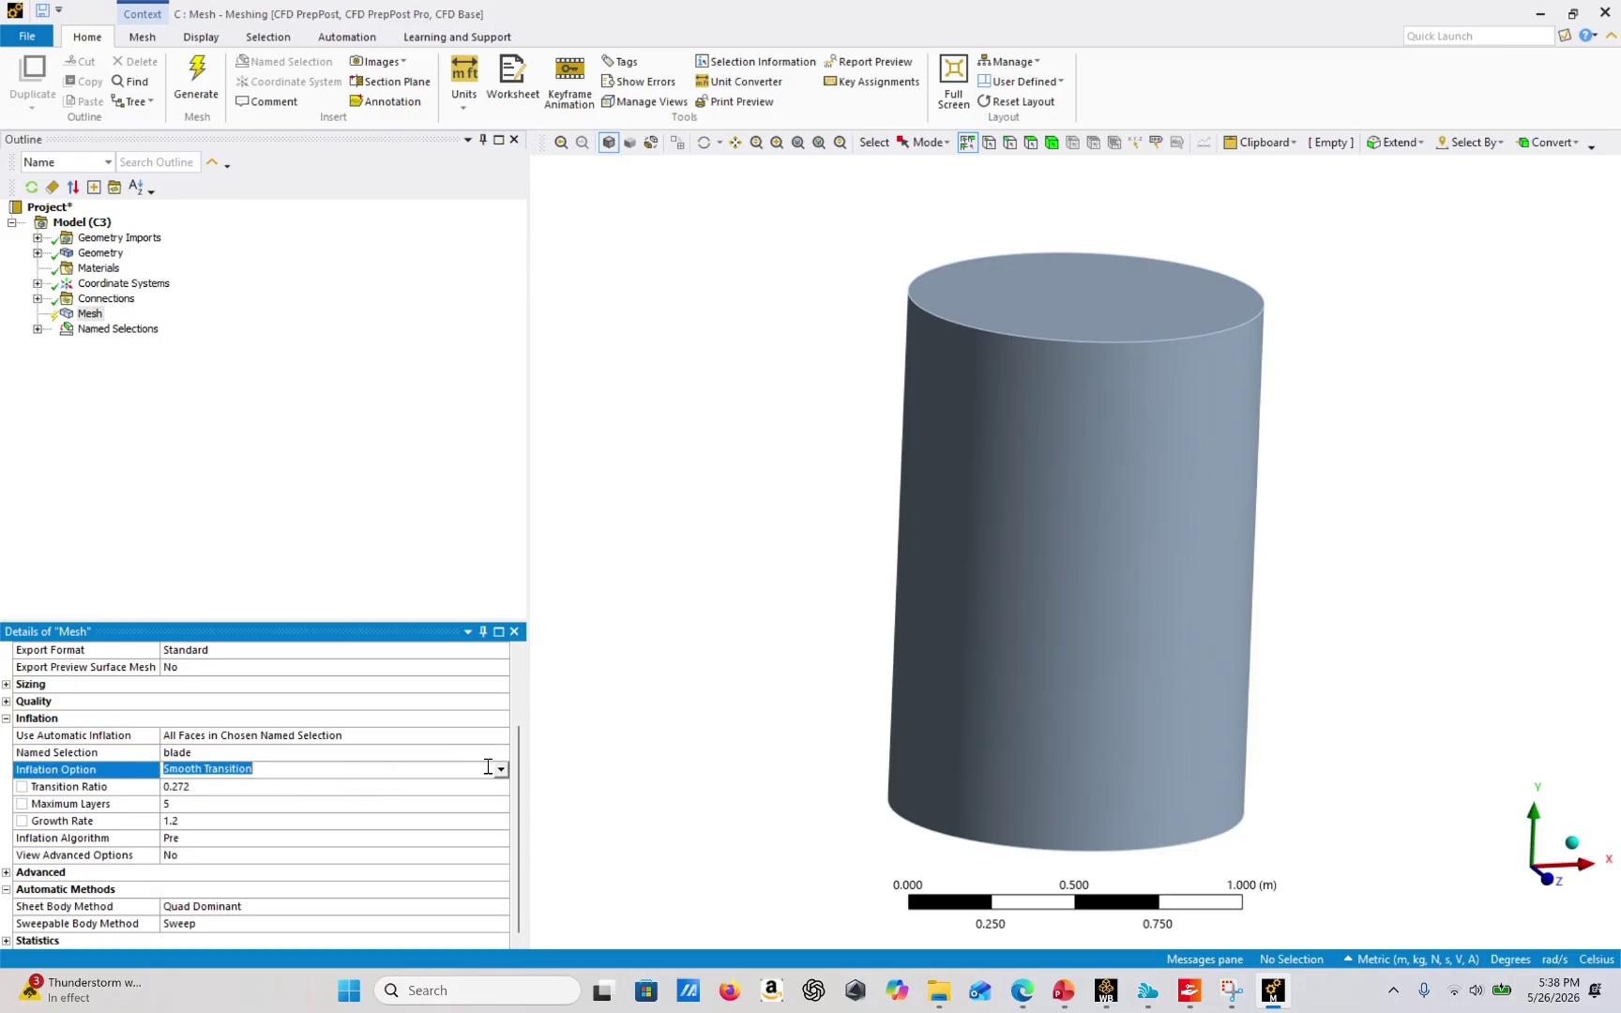
pyautogui.click(502, 771)
pyautogui.click(259, 808)
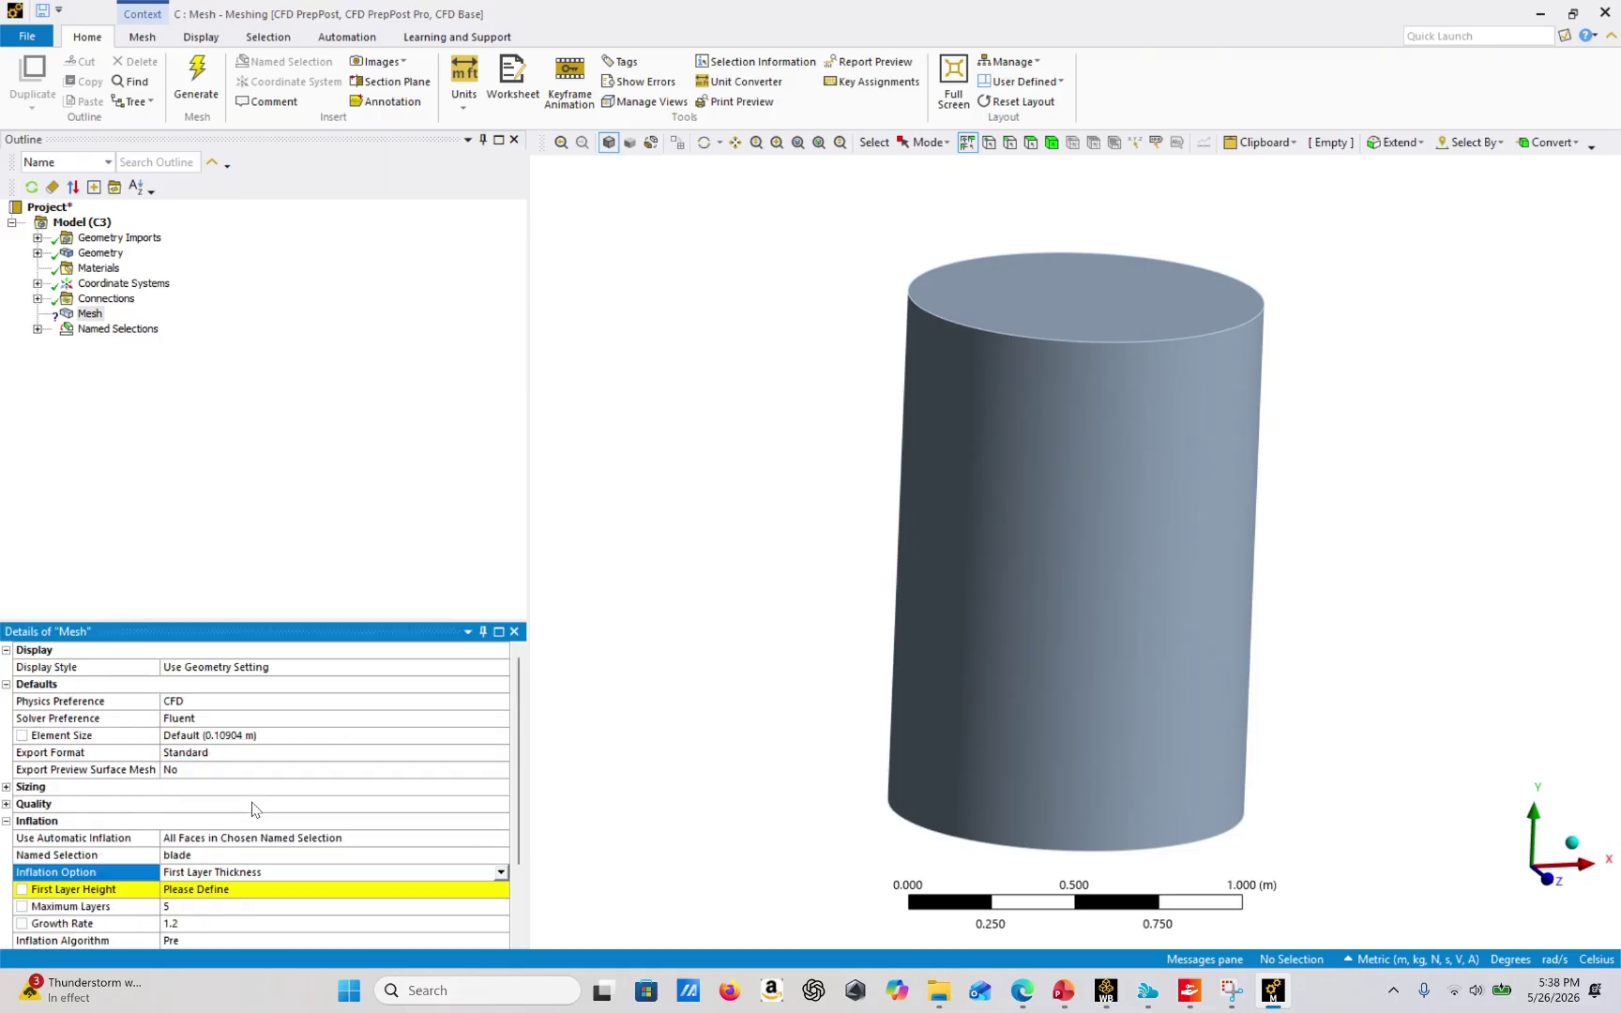
pyautogui.scroll(-2, 349, 856)
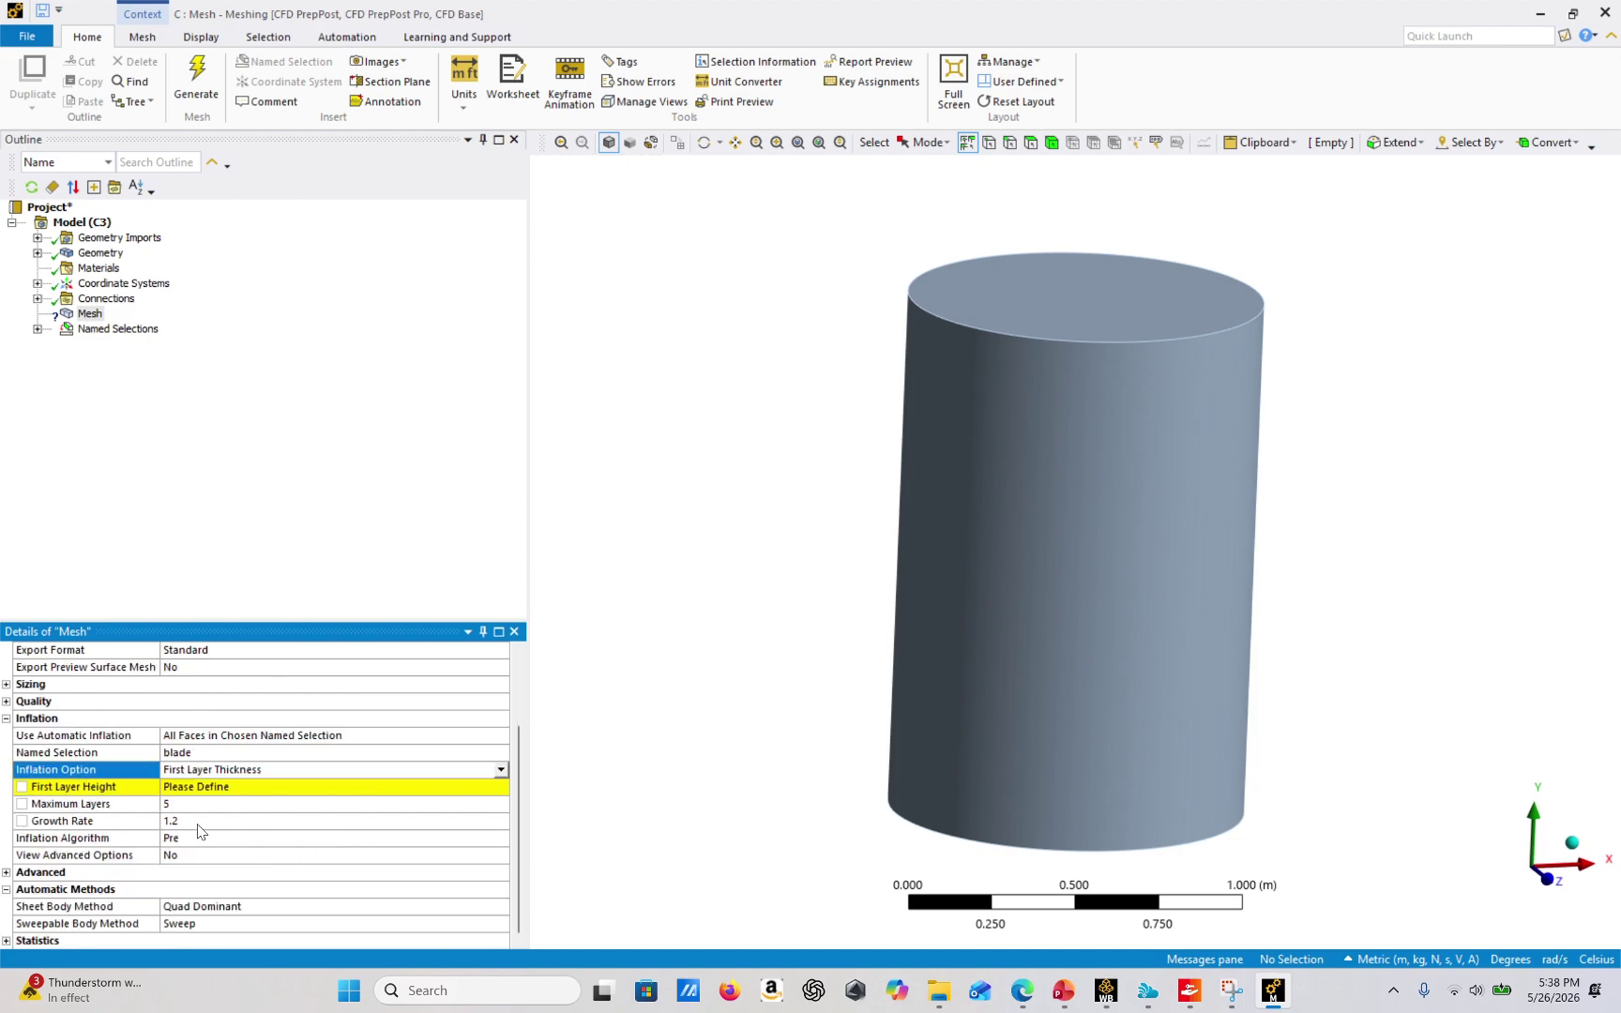
pyautogui.click(284, 788)
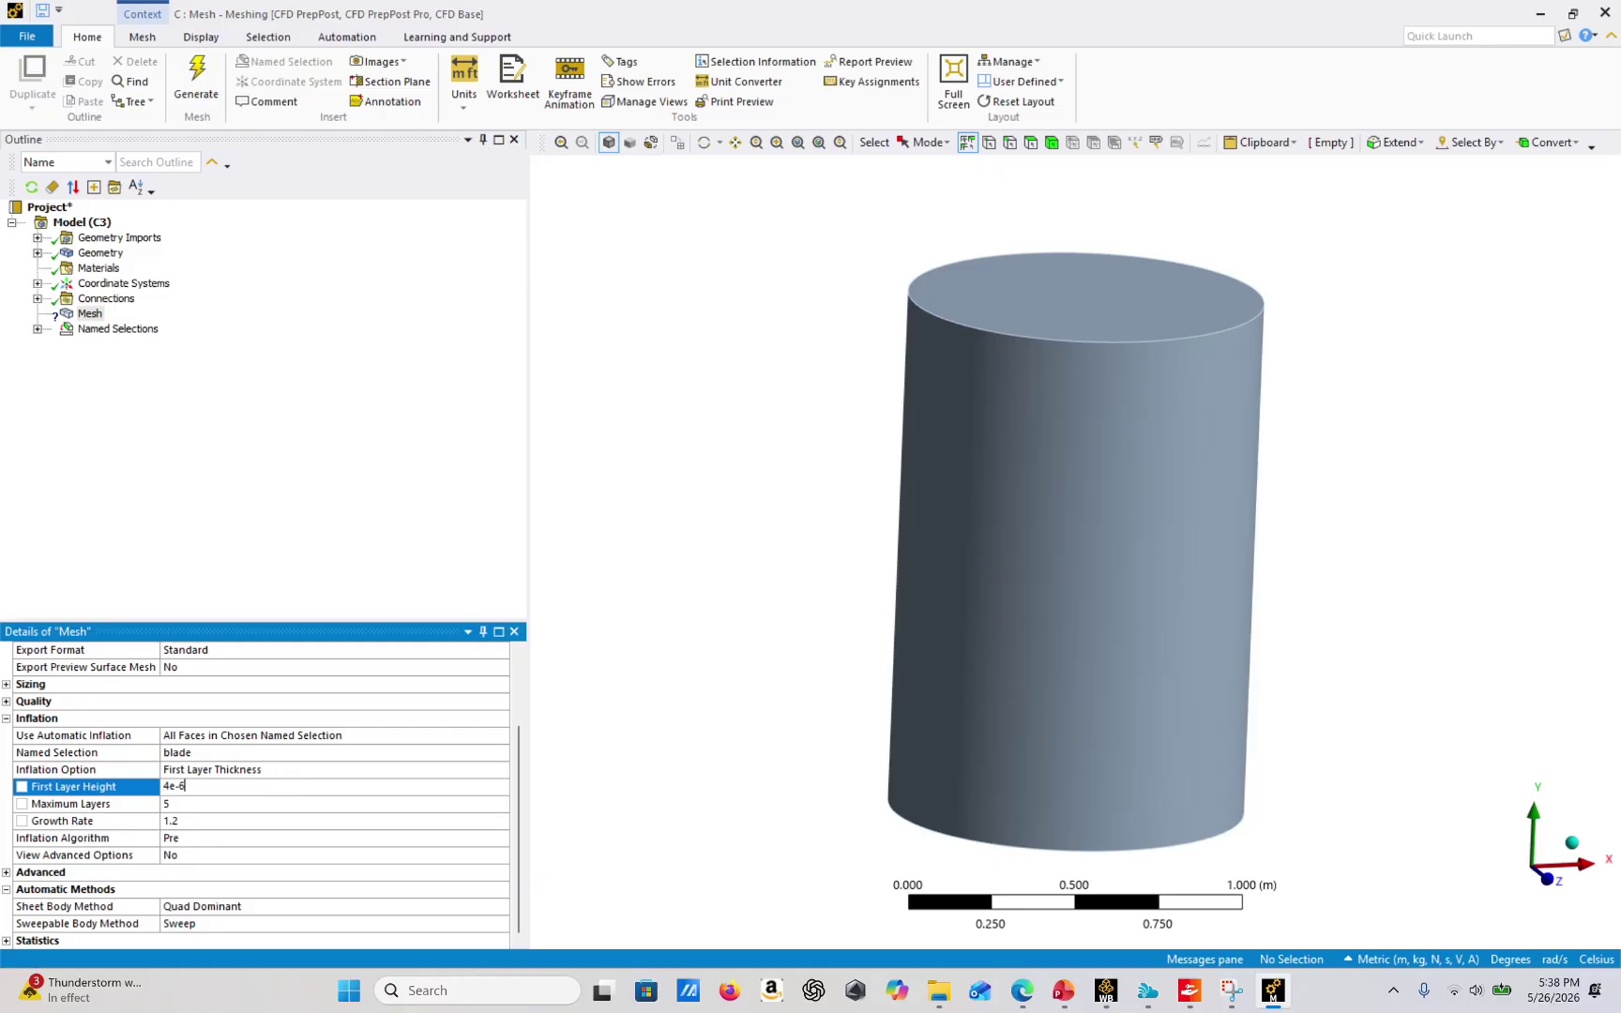
pyautogui.write('4e-6')
pyautogui.press('Return')
# Set the inflation growth rate to 1.15 and the maximum layers to 30.
pyautogui.click(184, 820)
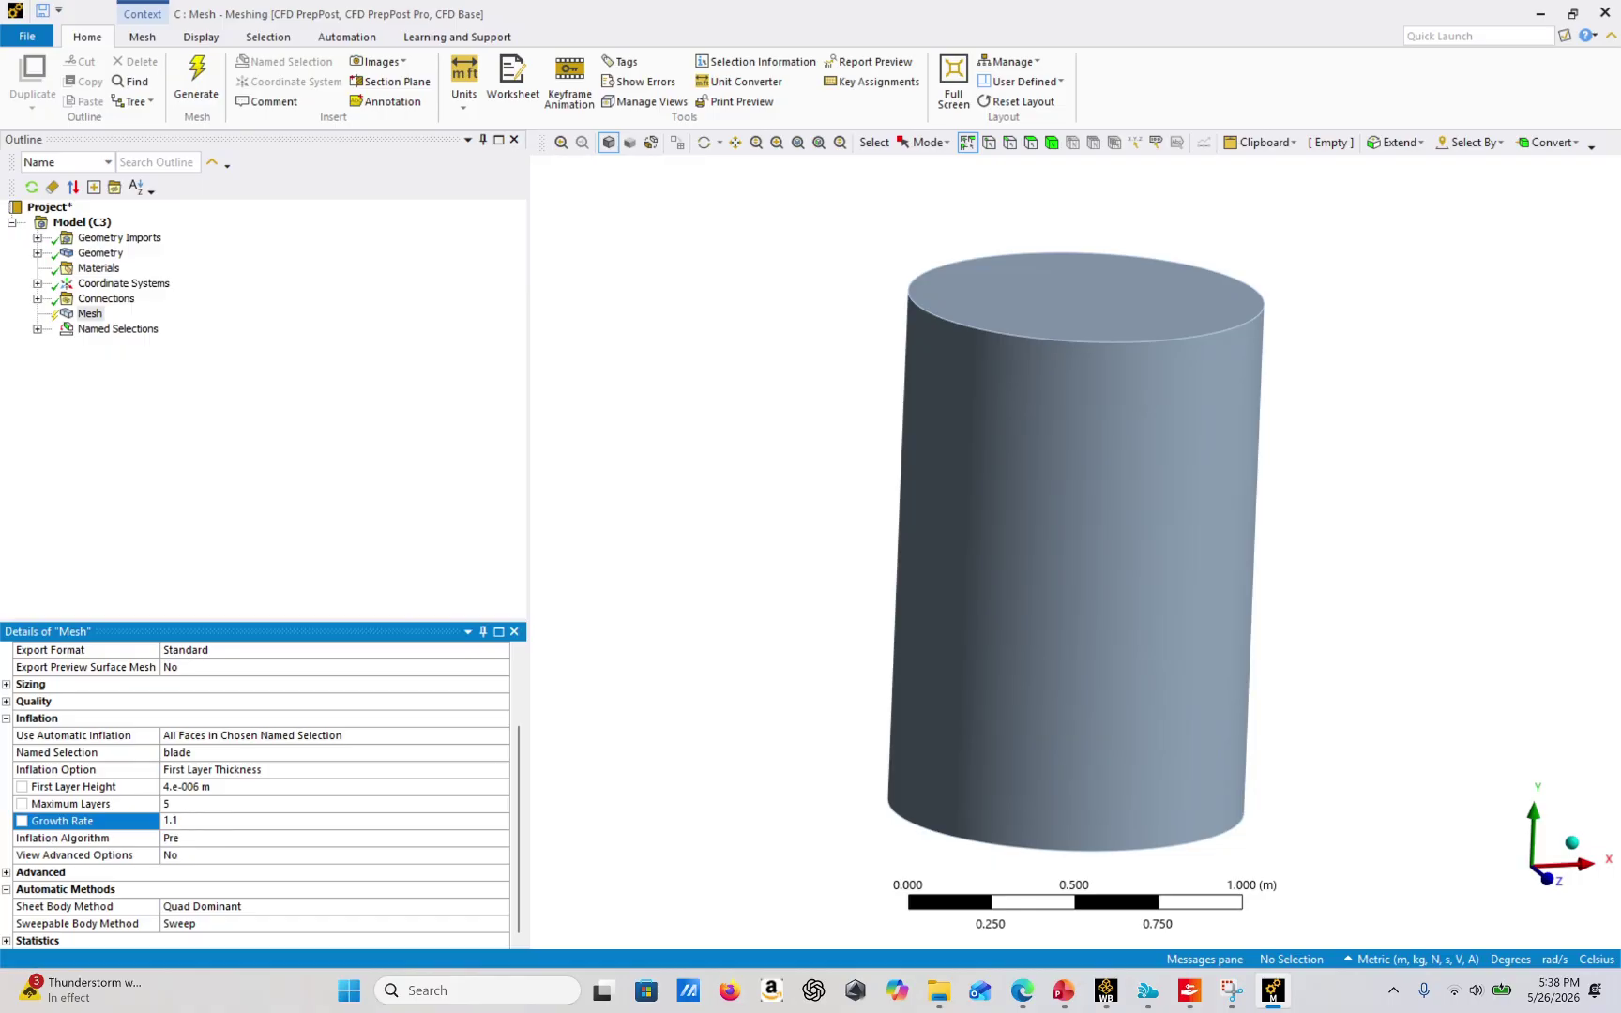
pyautogui.click(191, 805)
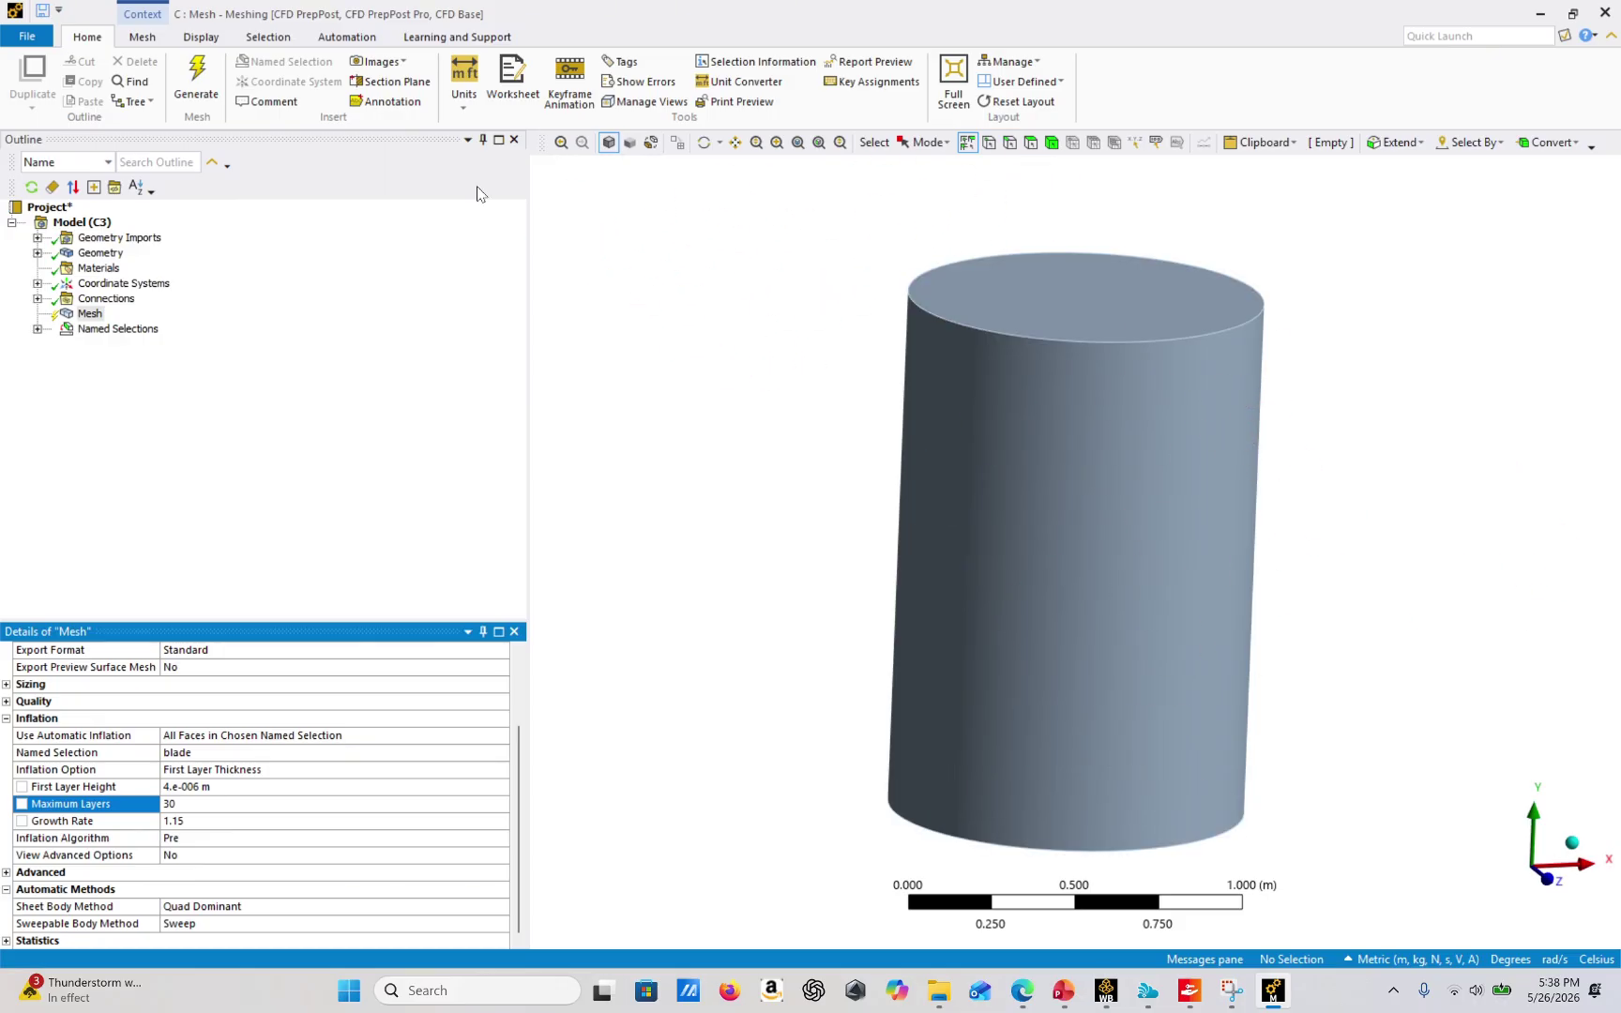
# Switch the model display to wireframe so the inner bodies and blade can be seen.
pyautogui.click(201, 36)
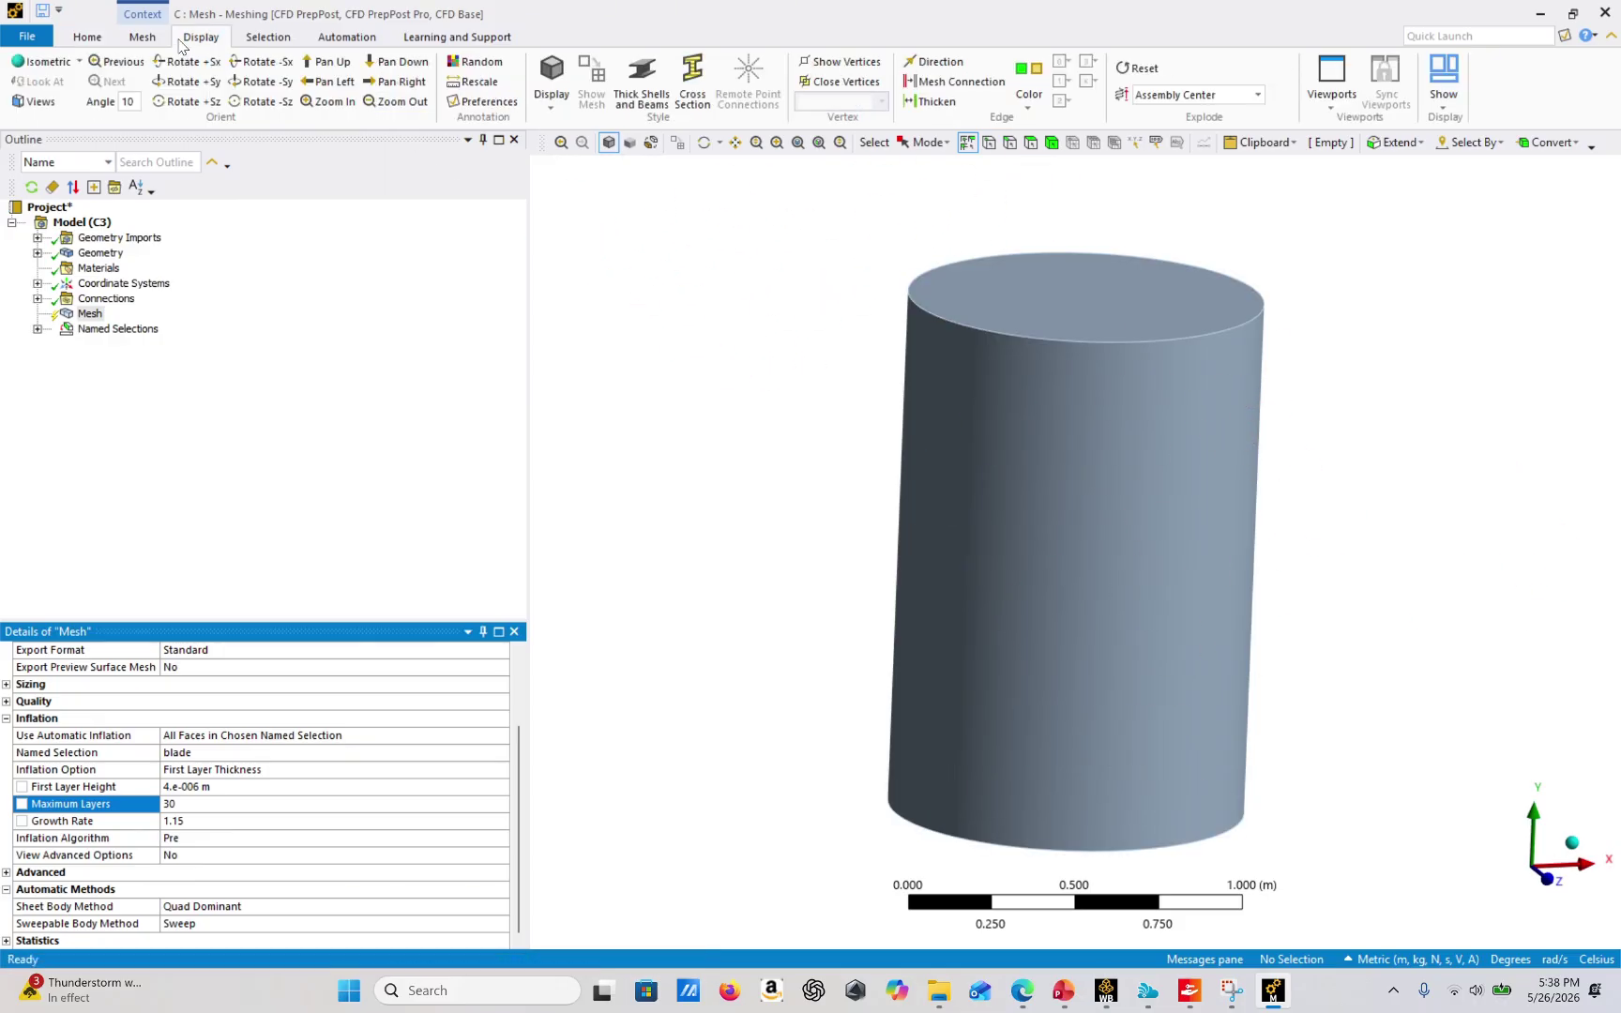
pyautogui.click(552, 89)
pyautogui.click(568, 166)
pyautogui.moveTo(1228, 438); pyautogui.dragTo(1177, 445, button='middle')
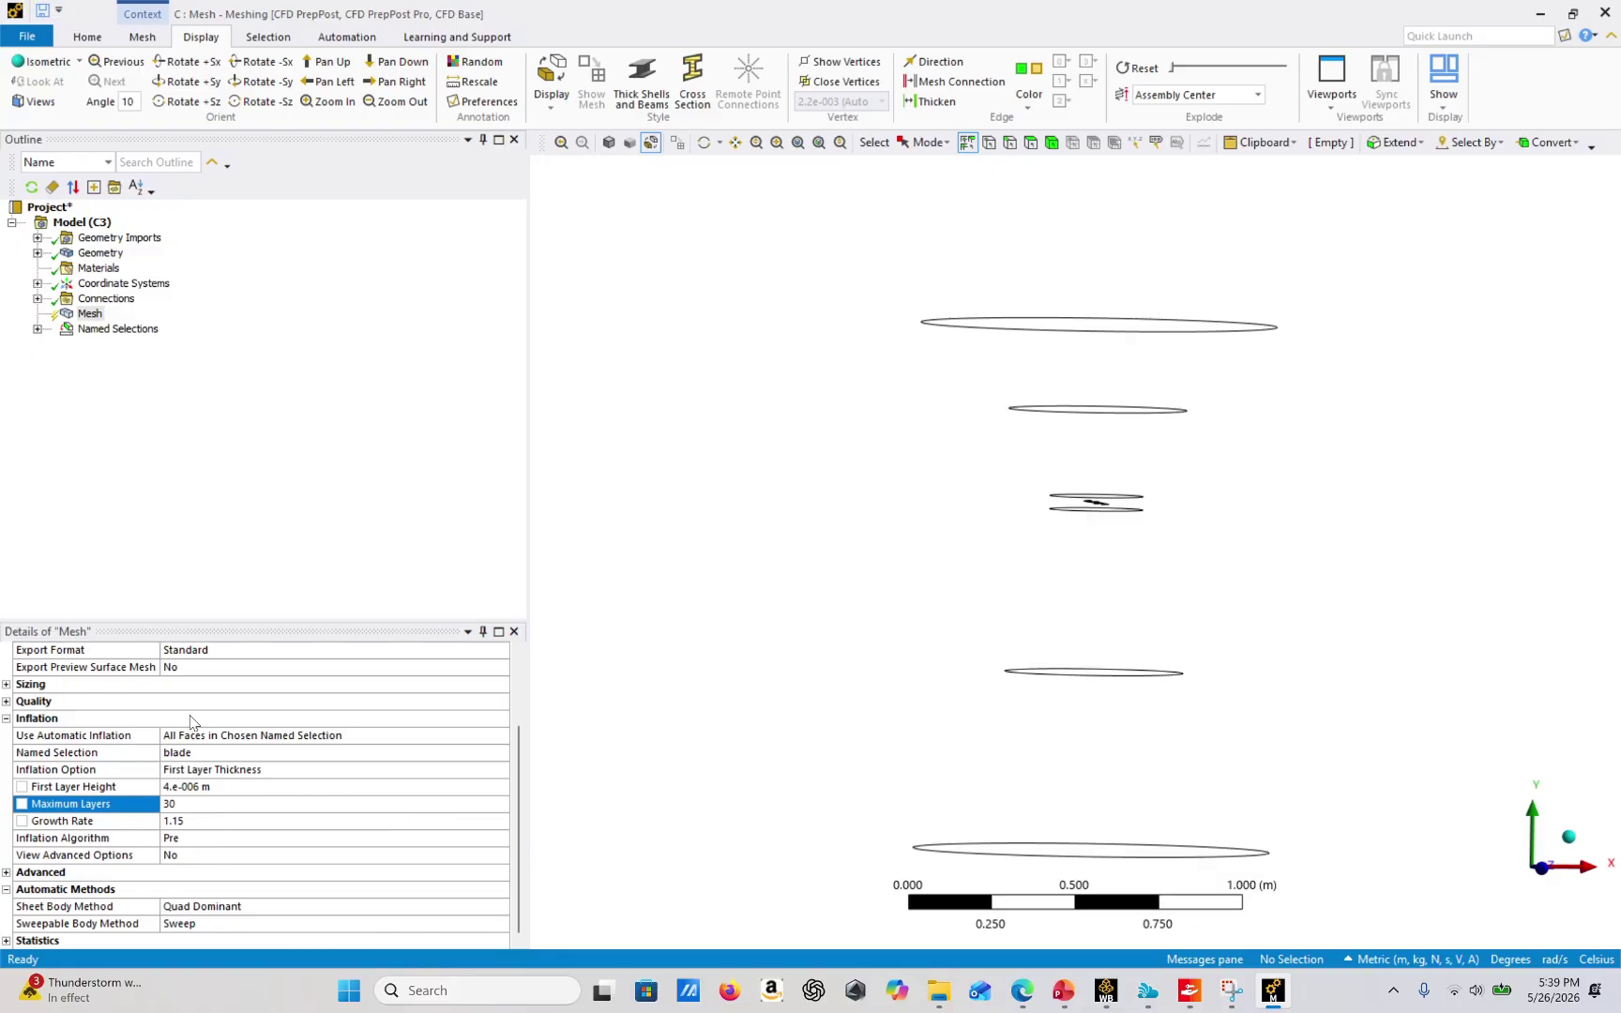
# Insert a sizing control under Mesh and scope it to the outer named selection.
pyautogui.click(6, 719)
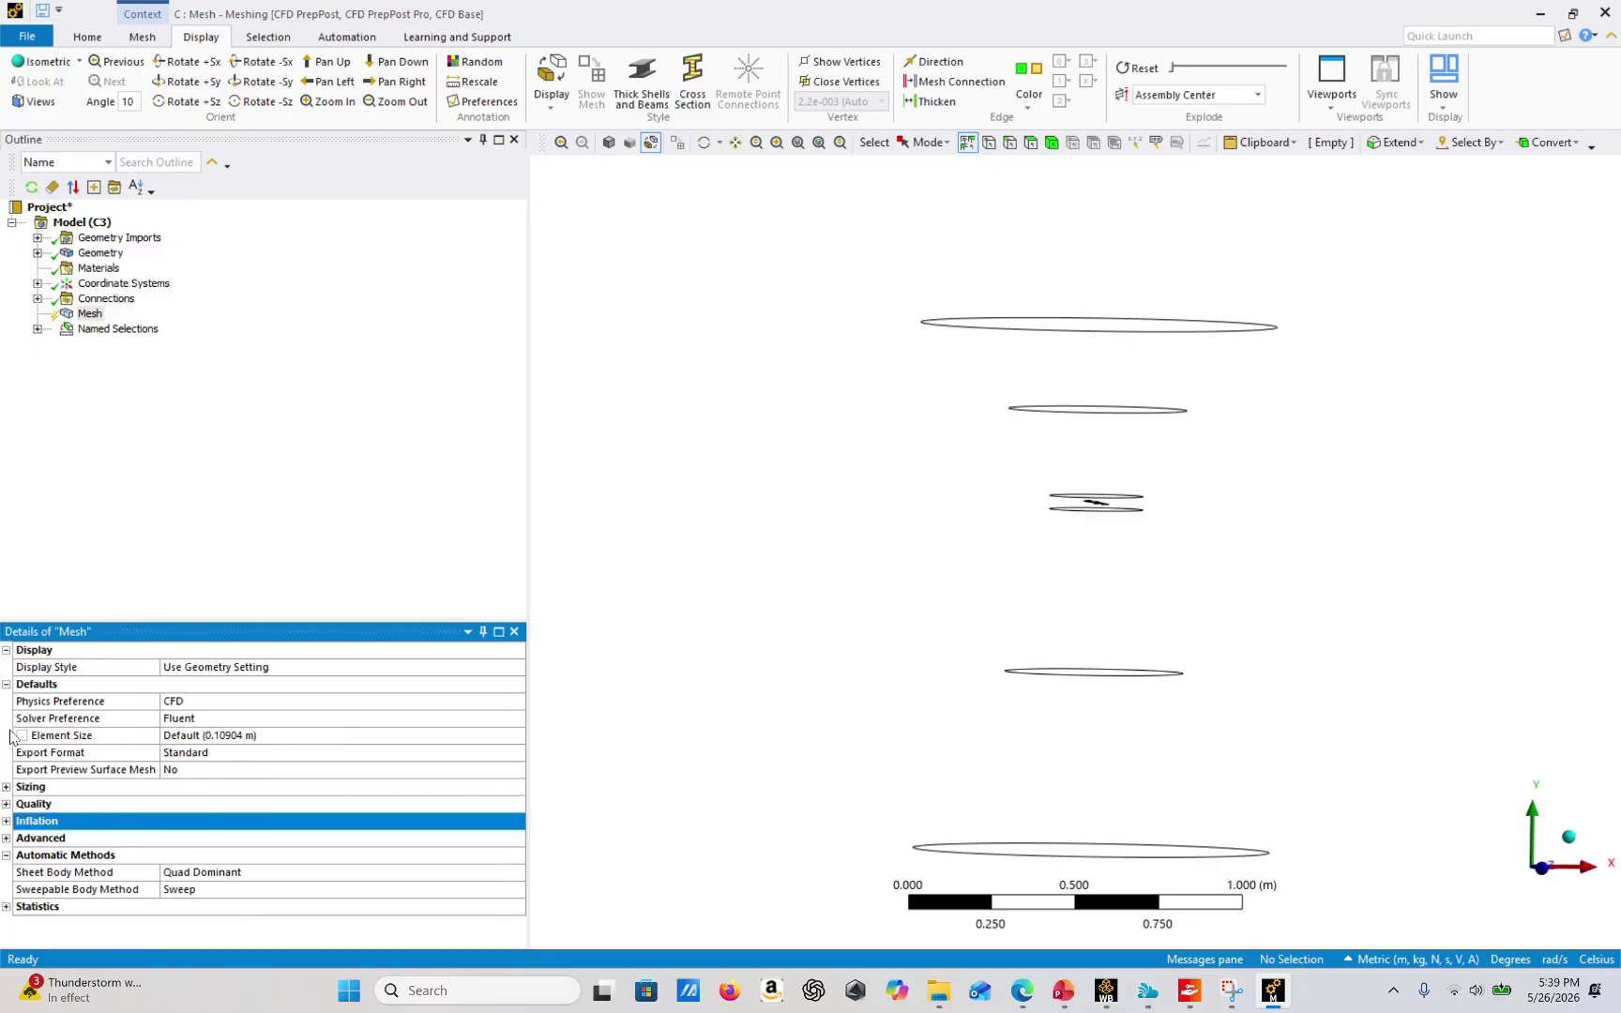
pyautogui.click(6, 856)
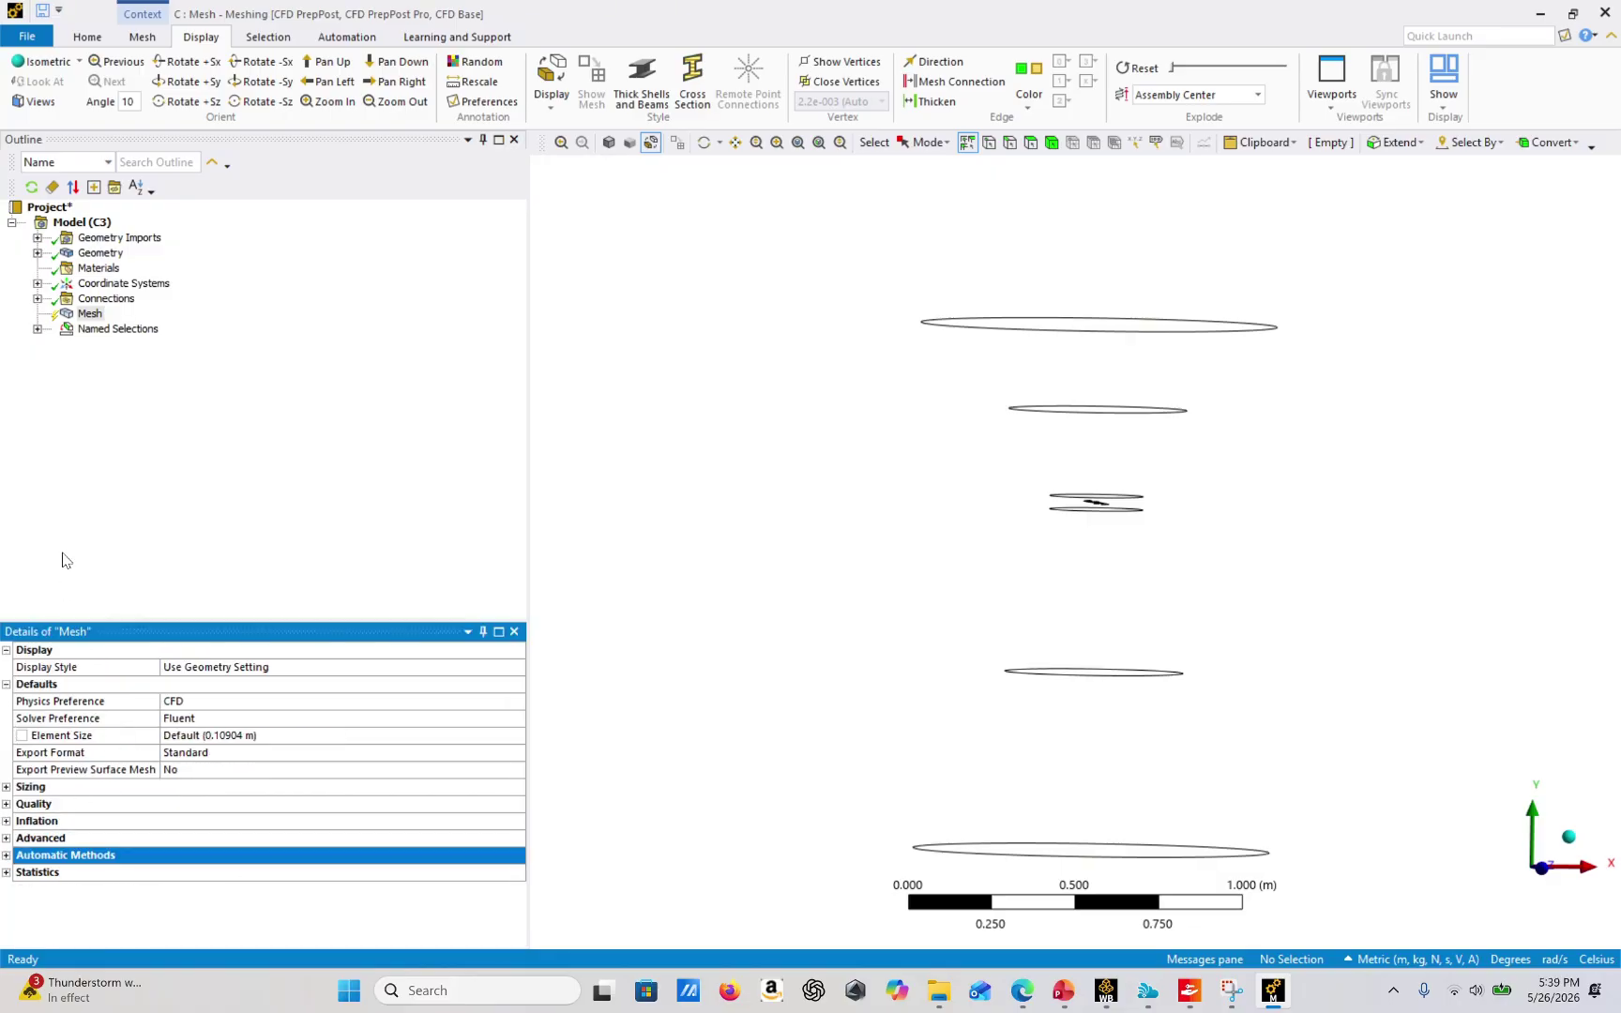
pyautogui.rightClick(91, 315)
pyautogui.moveTo(126, 330)
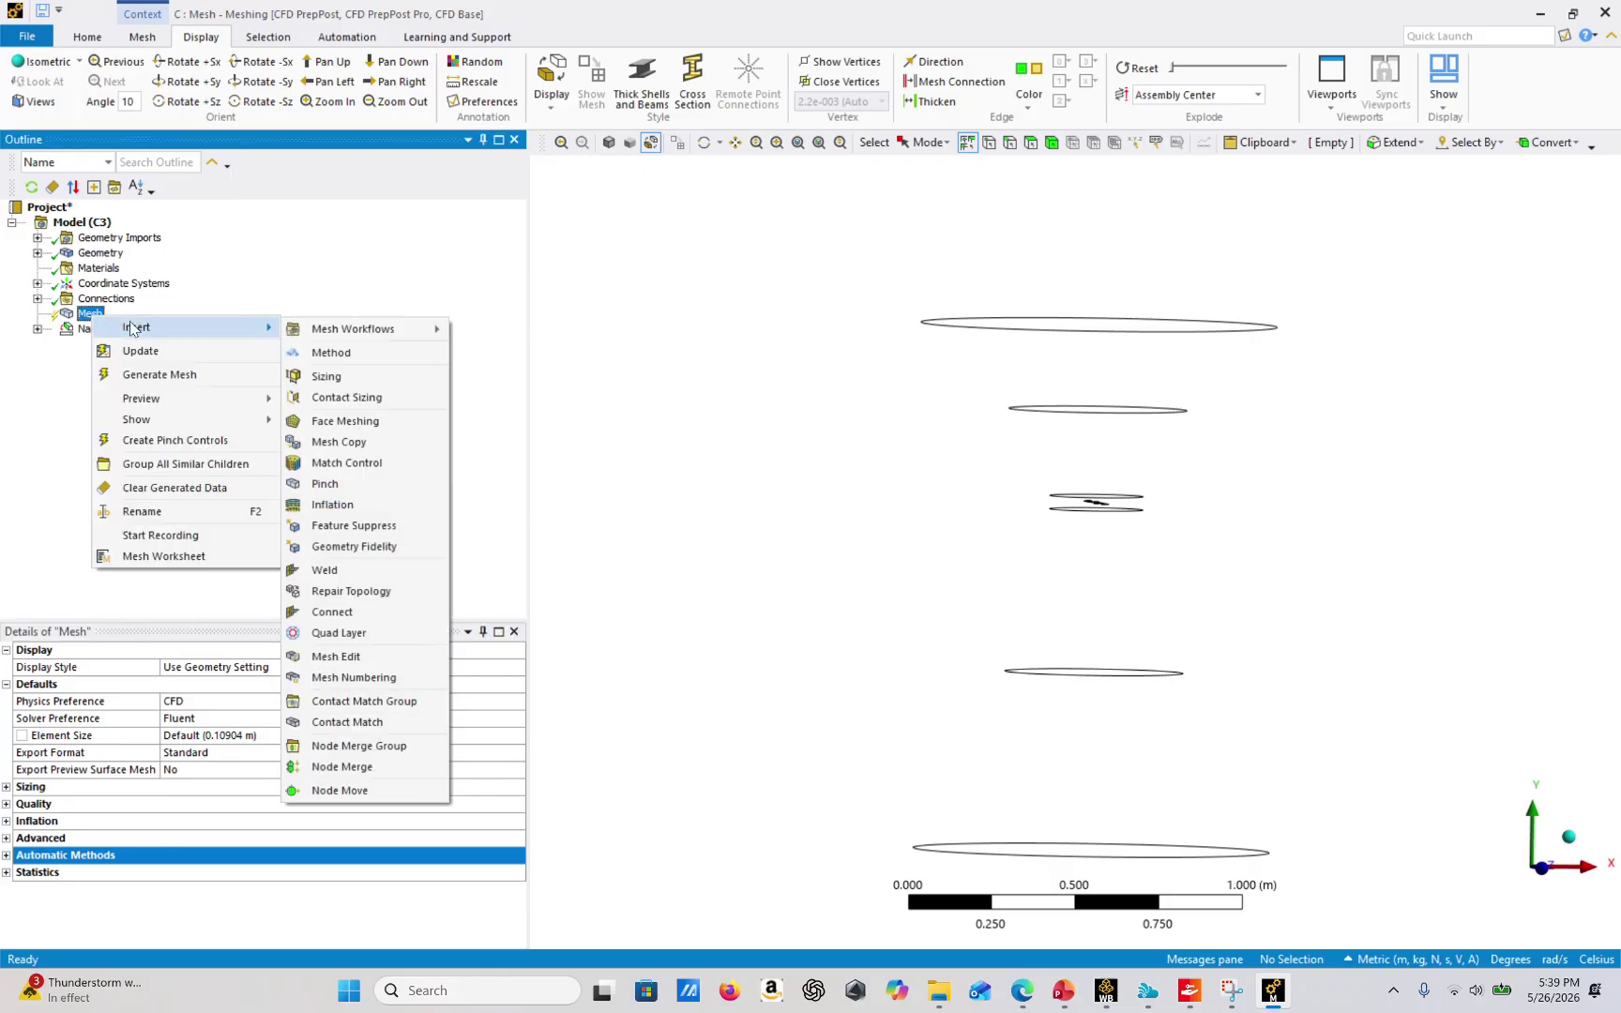
pyautogui.click(352, 378)
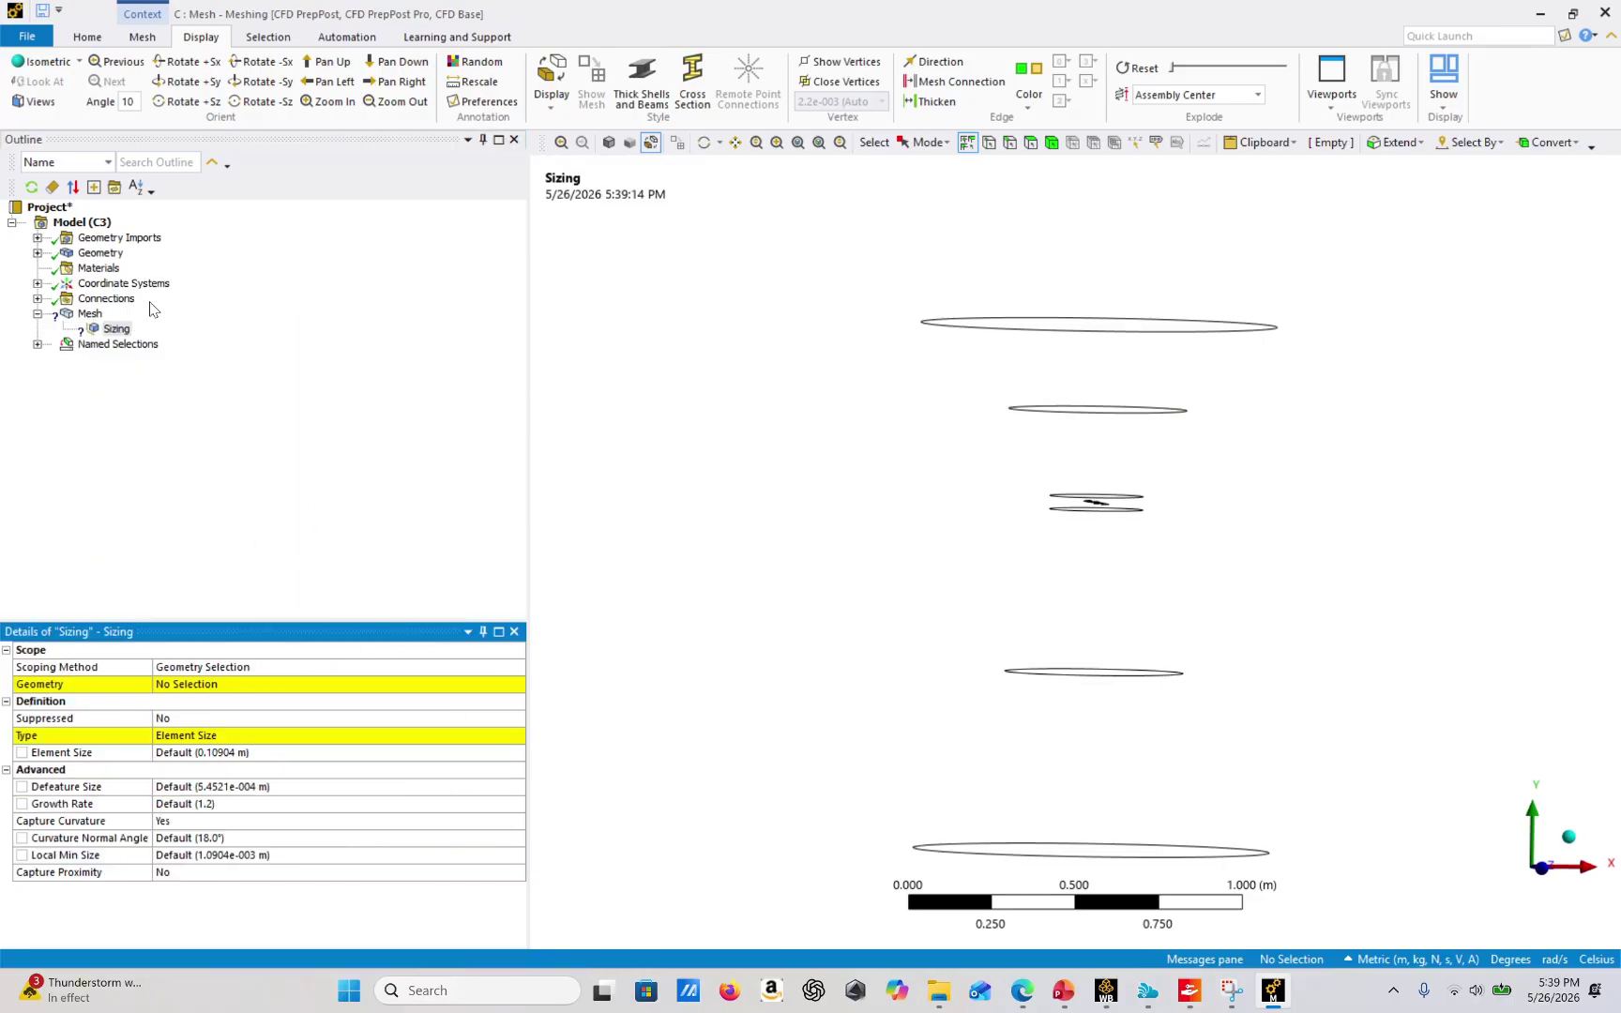
pyautogui.click(494, 668)
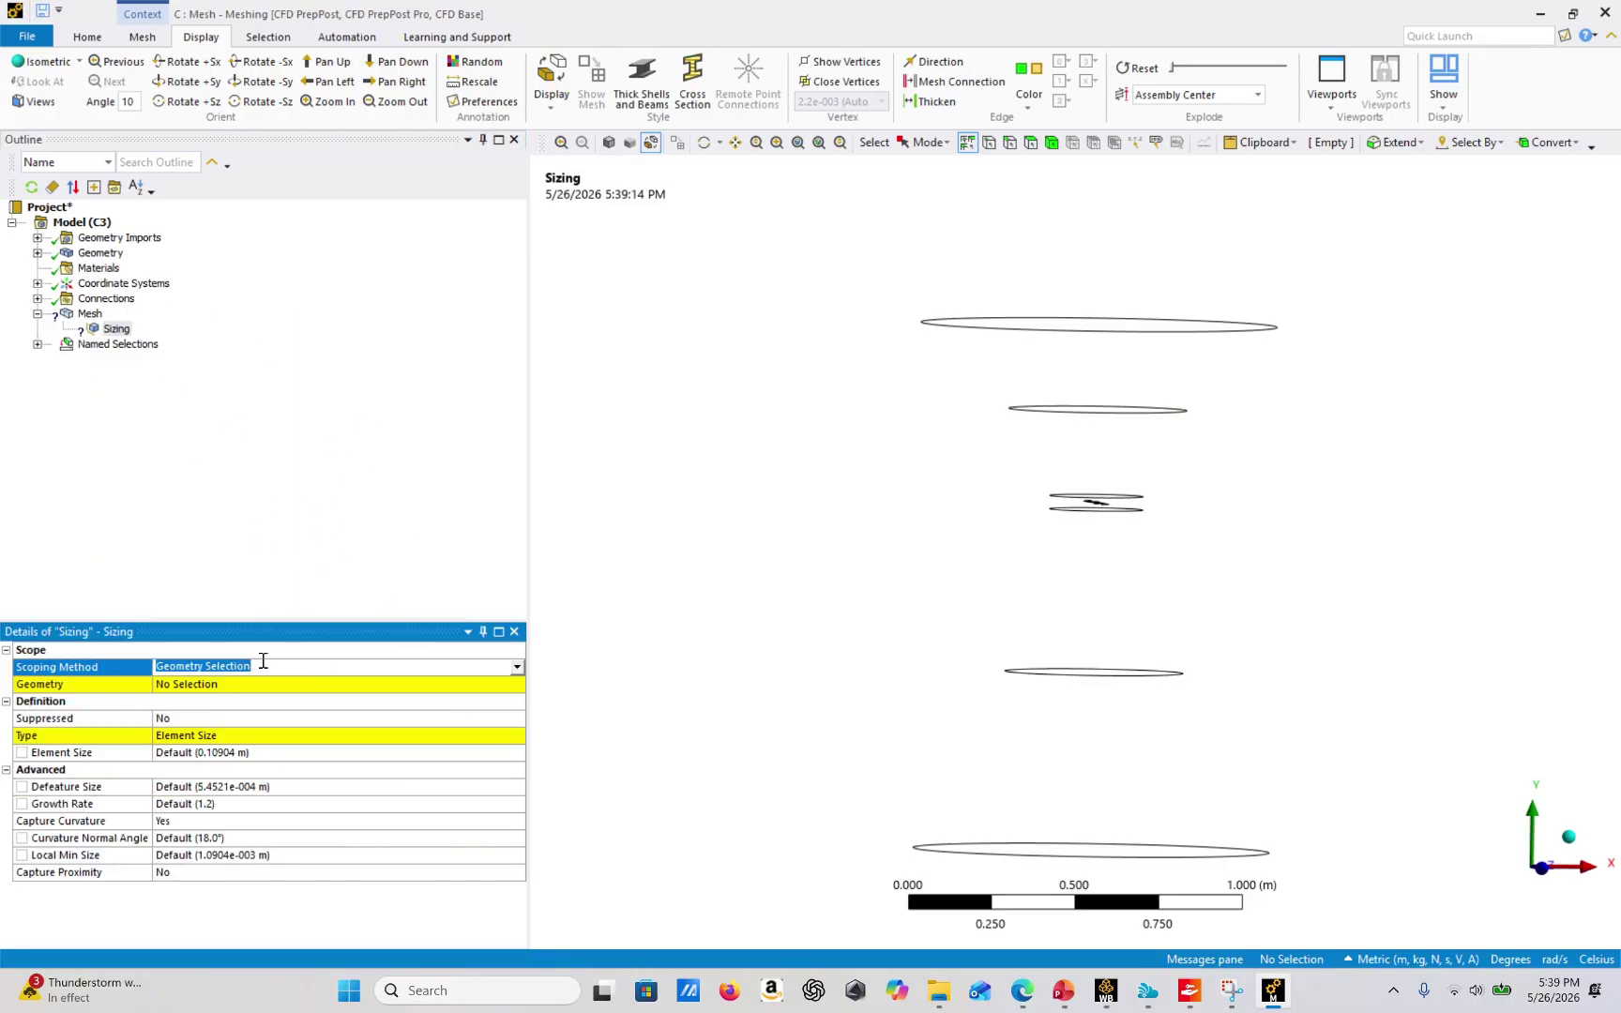
pyautogui.click(516, 669)
pyautogui.click(410, 700)
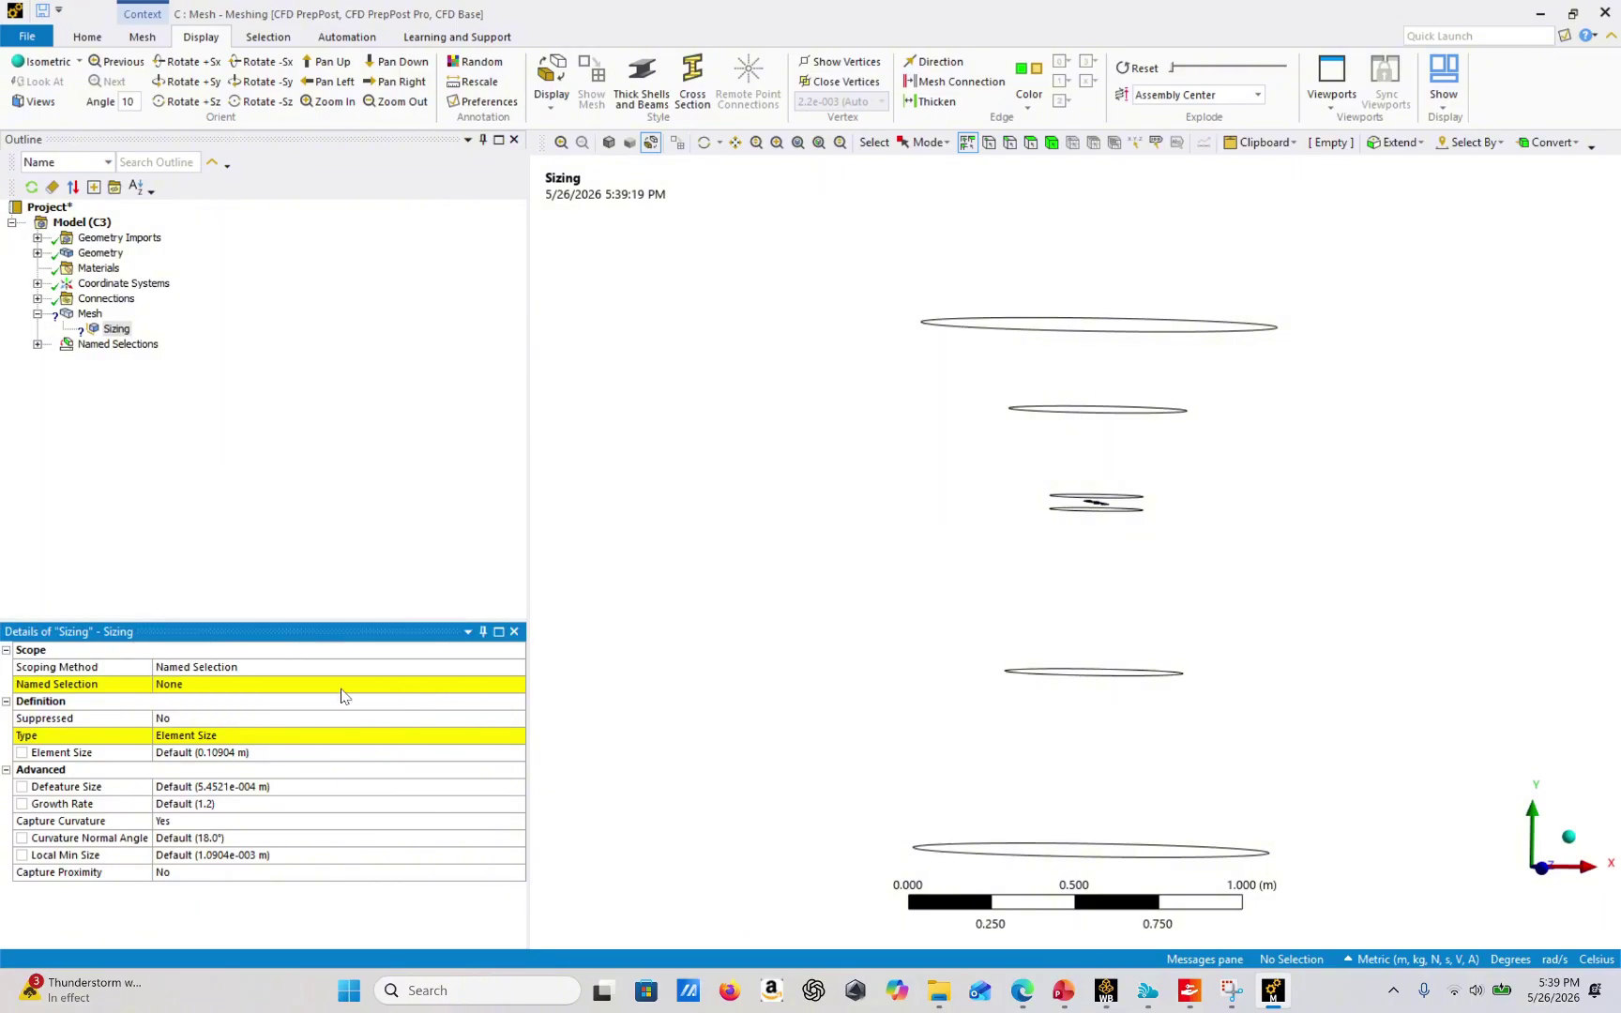
pyautogui.click(420, 683)
pyautogui.click(517, 684)
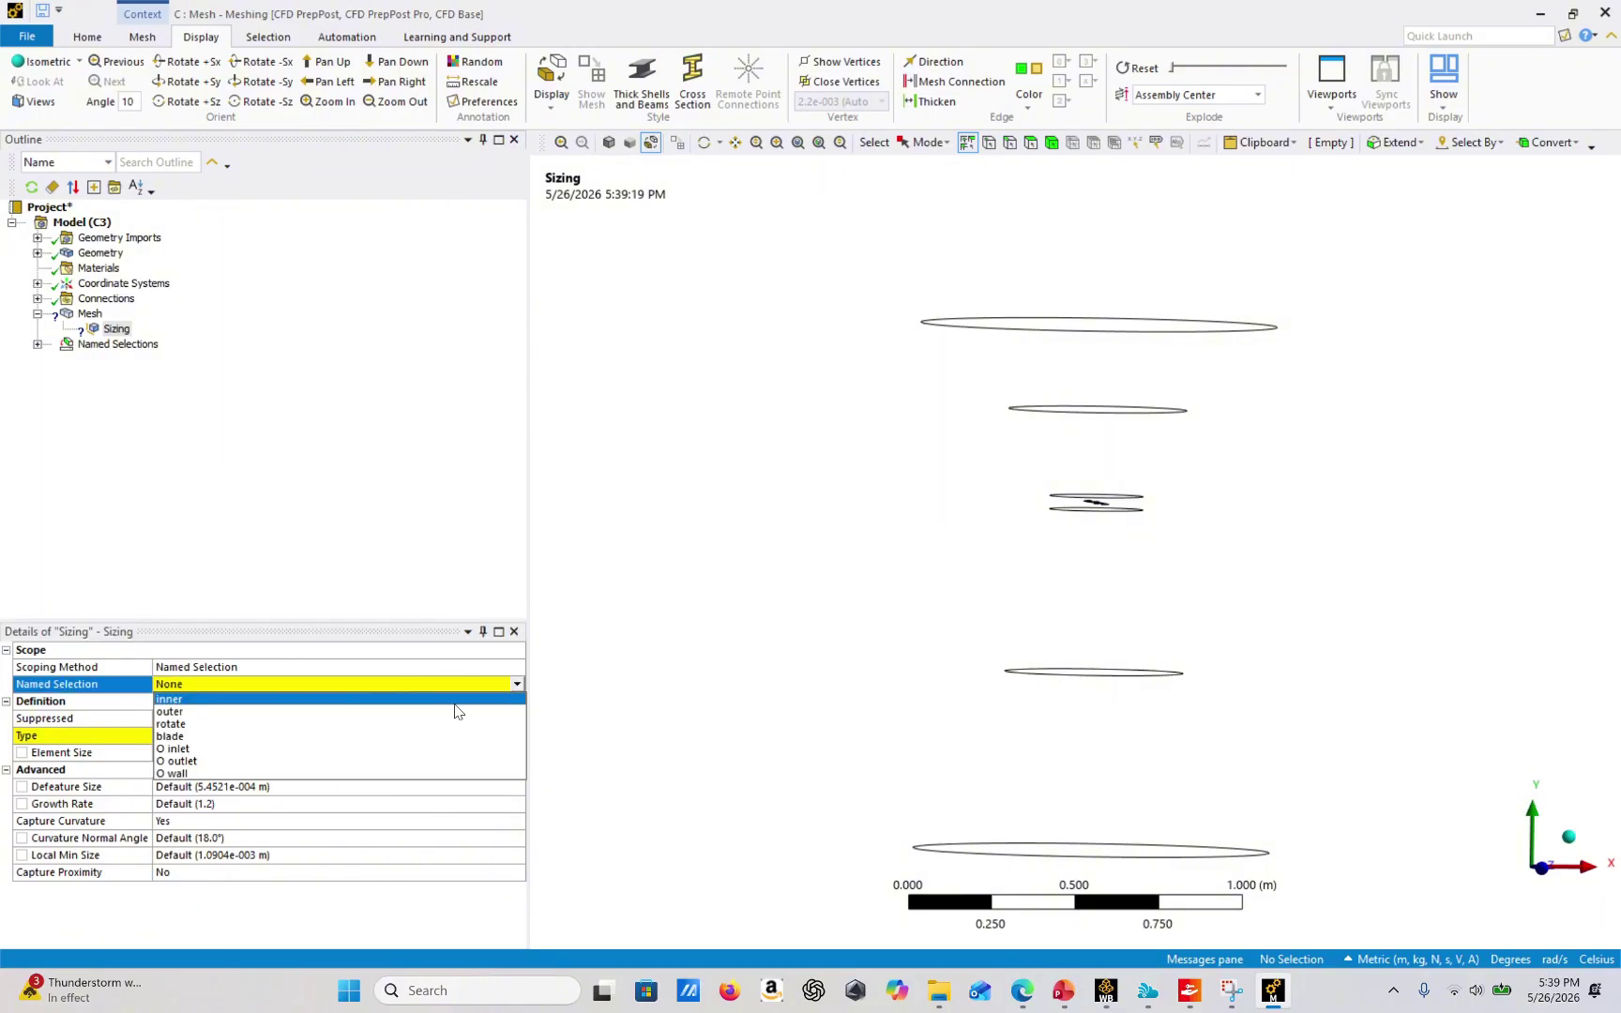
pyautogui.click(176, 713)
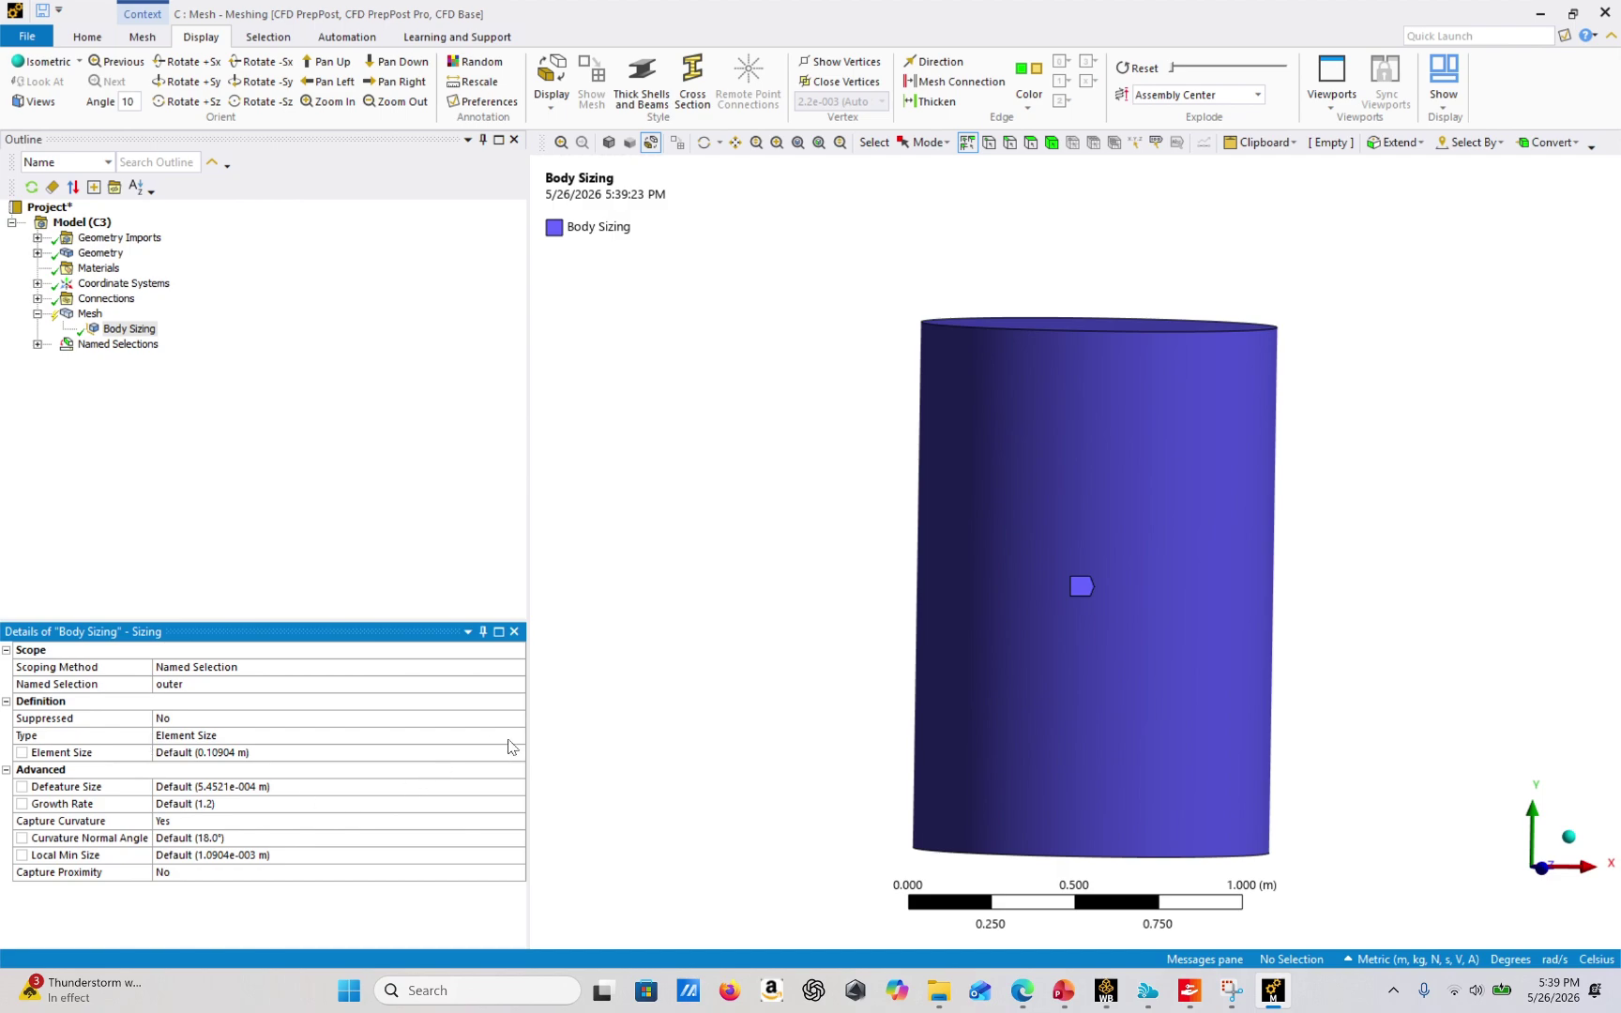
# Set the outer body sizing's element size to 0.2 m and its capture proximity to Yes.
pyautogui.click(199, 751)
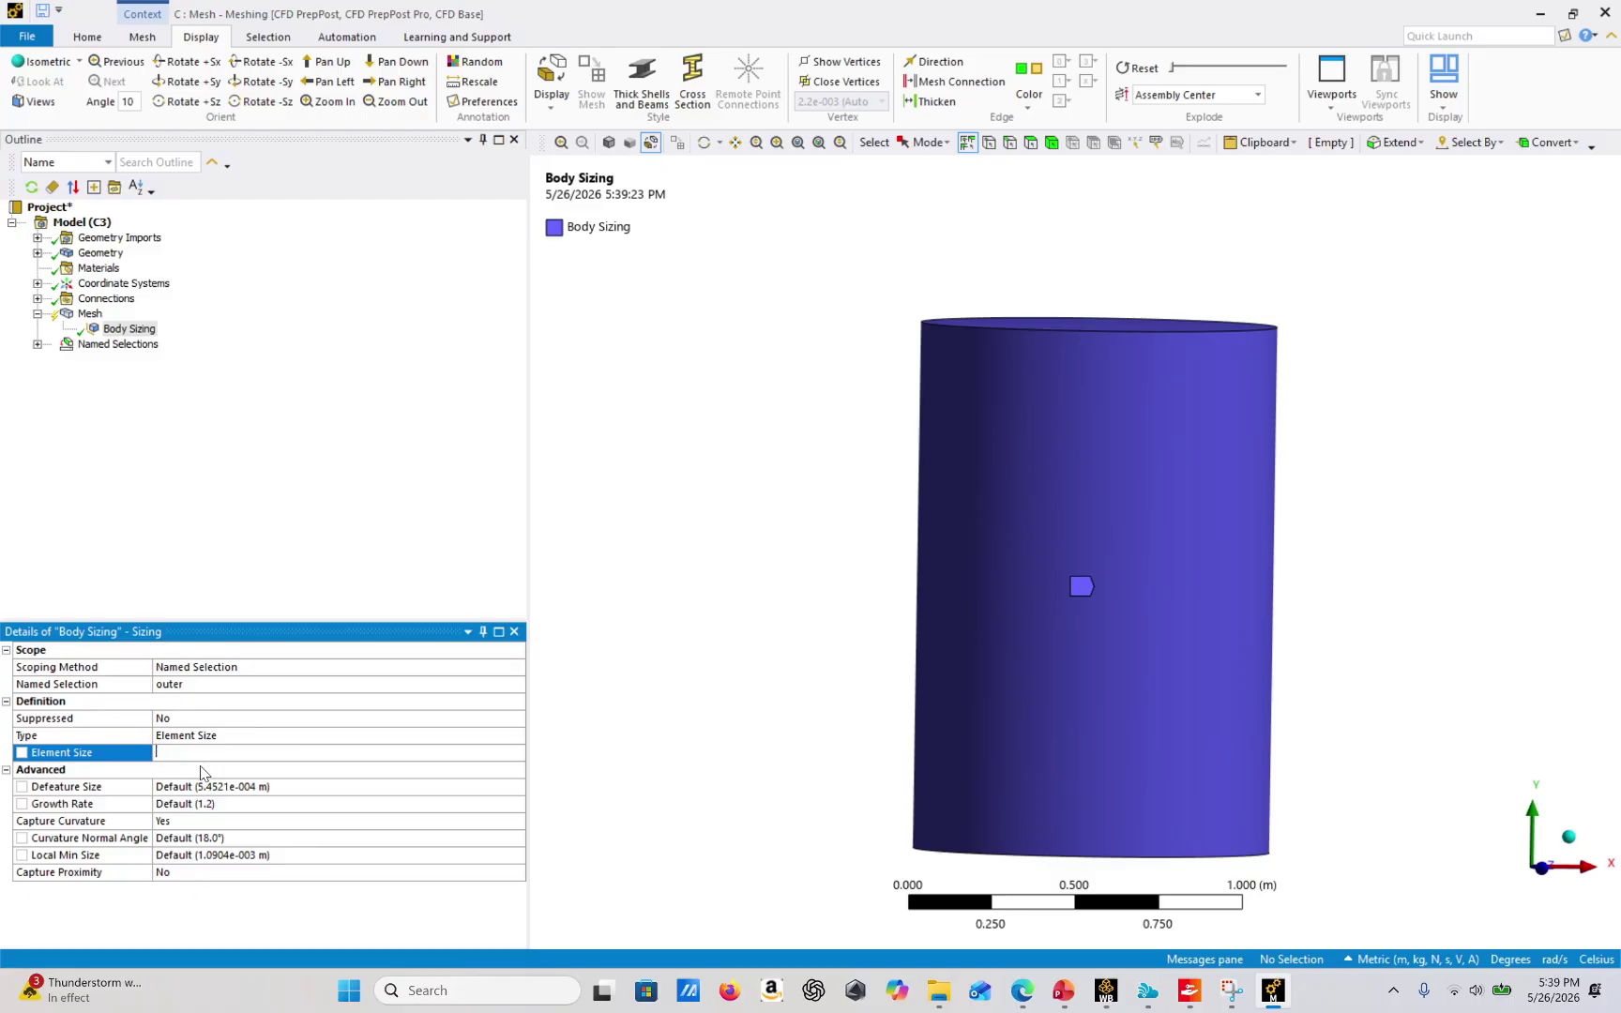
pyautogui.write('0.2')
pyautogui.press('Return')
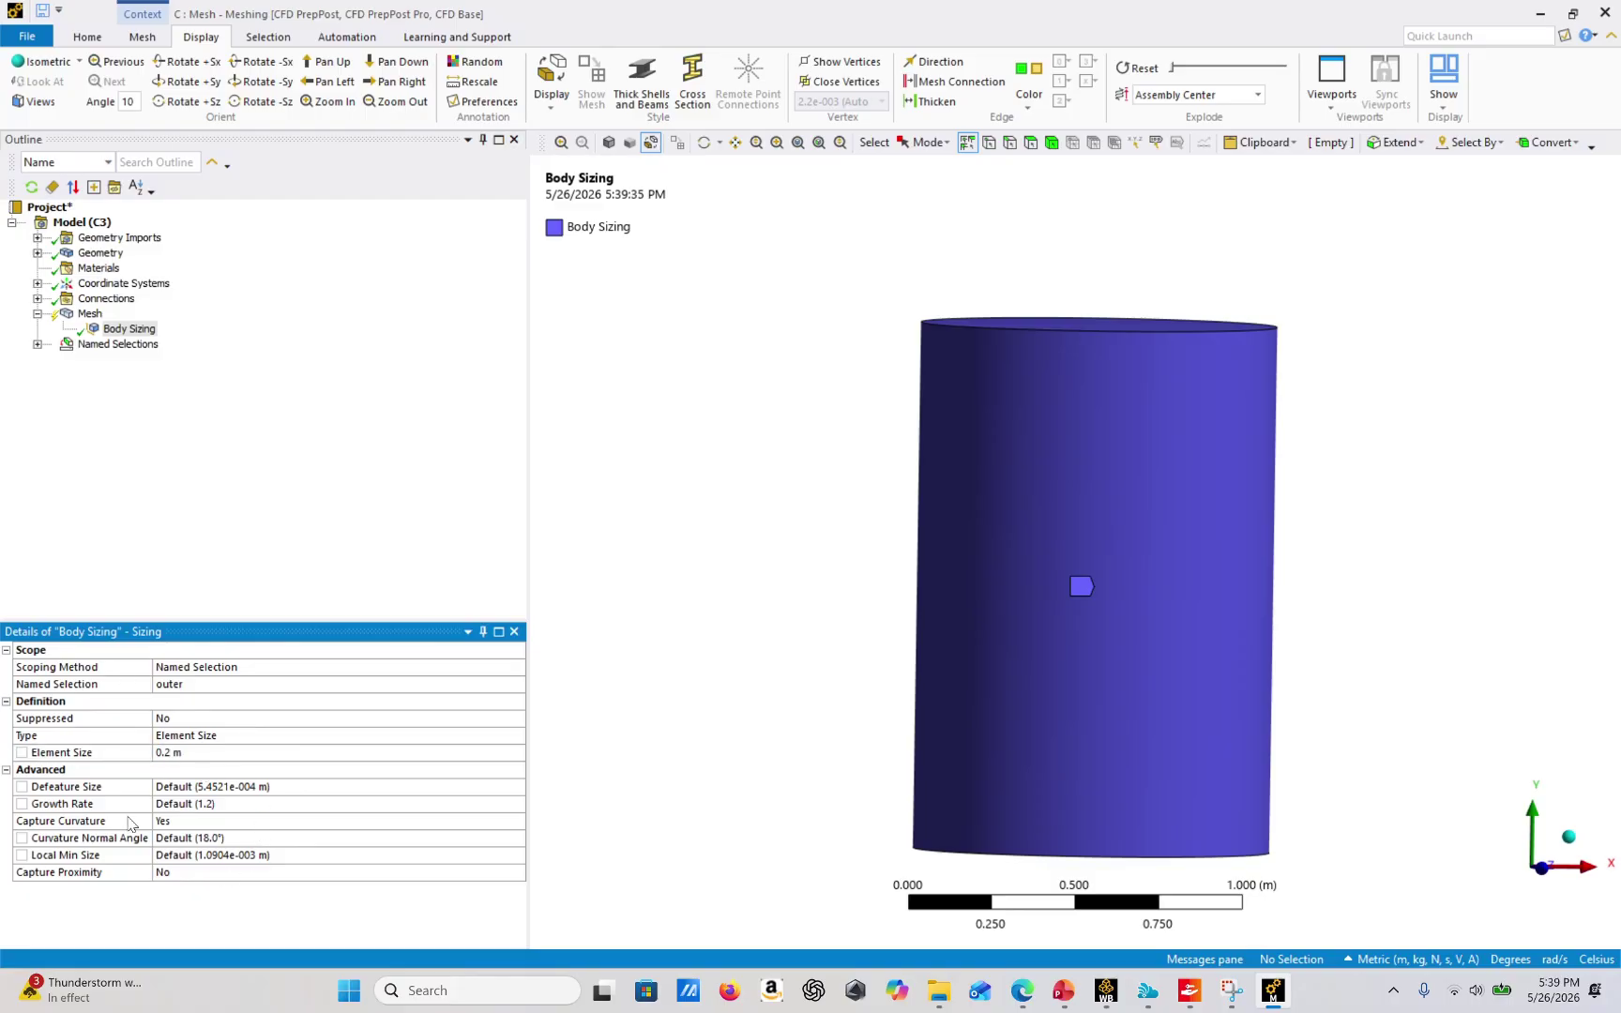
pyautogui.click(241, 872)
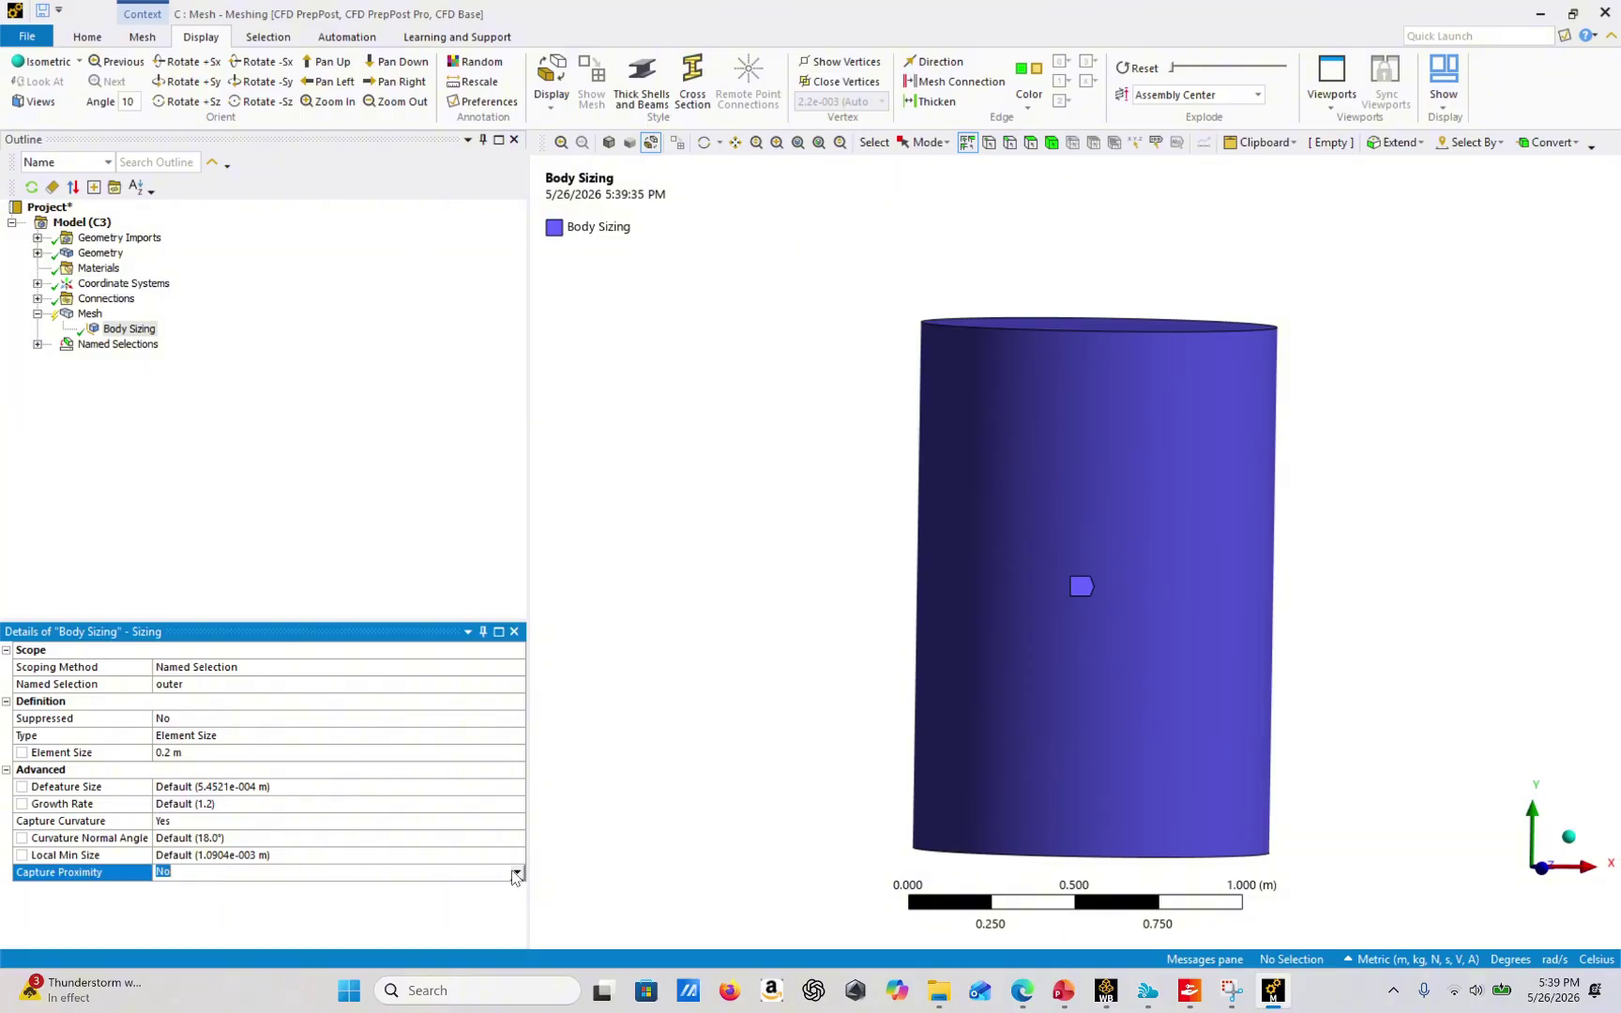
pyautogui.click(516, 874)
pyautogui.click(464, 900)
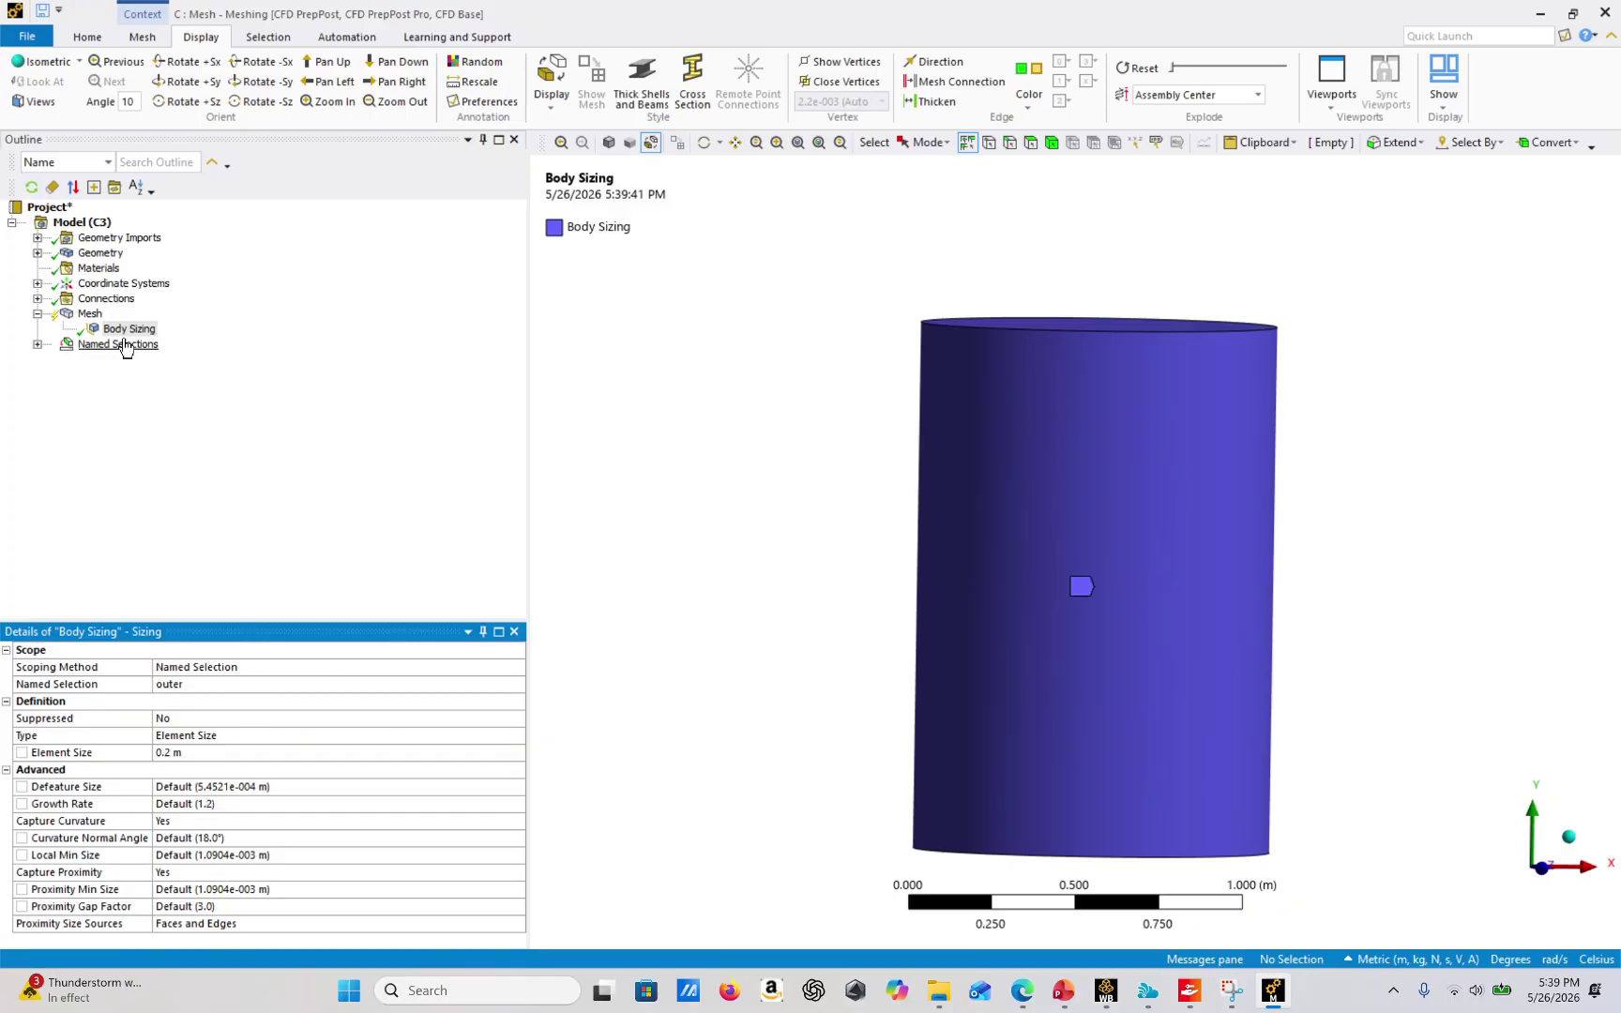
# Insert a second sizing control under Mesh and scope it to the inner named selection.
pyautogui.rightClick(91, 314)
pyautogui.moveTo(162, 324)
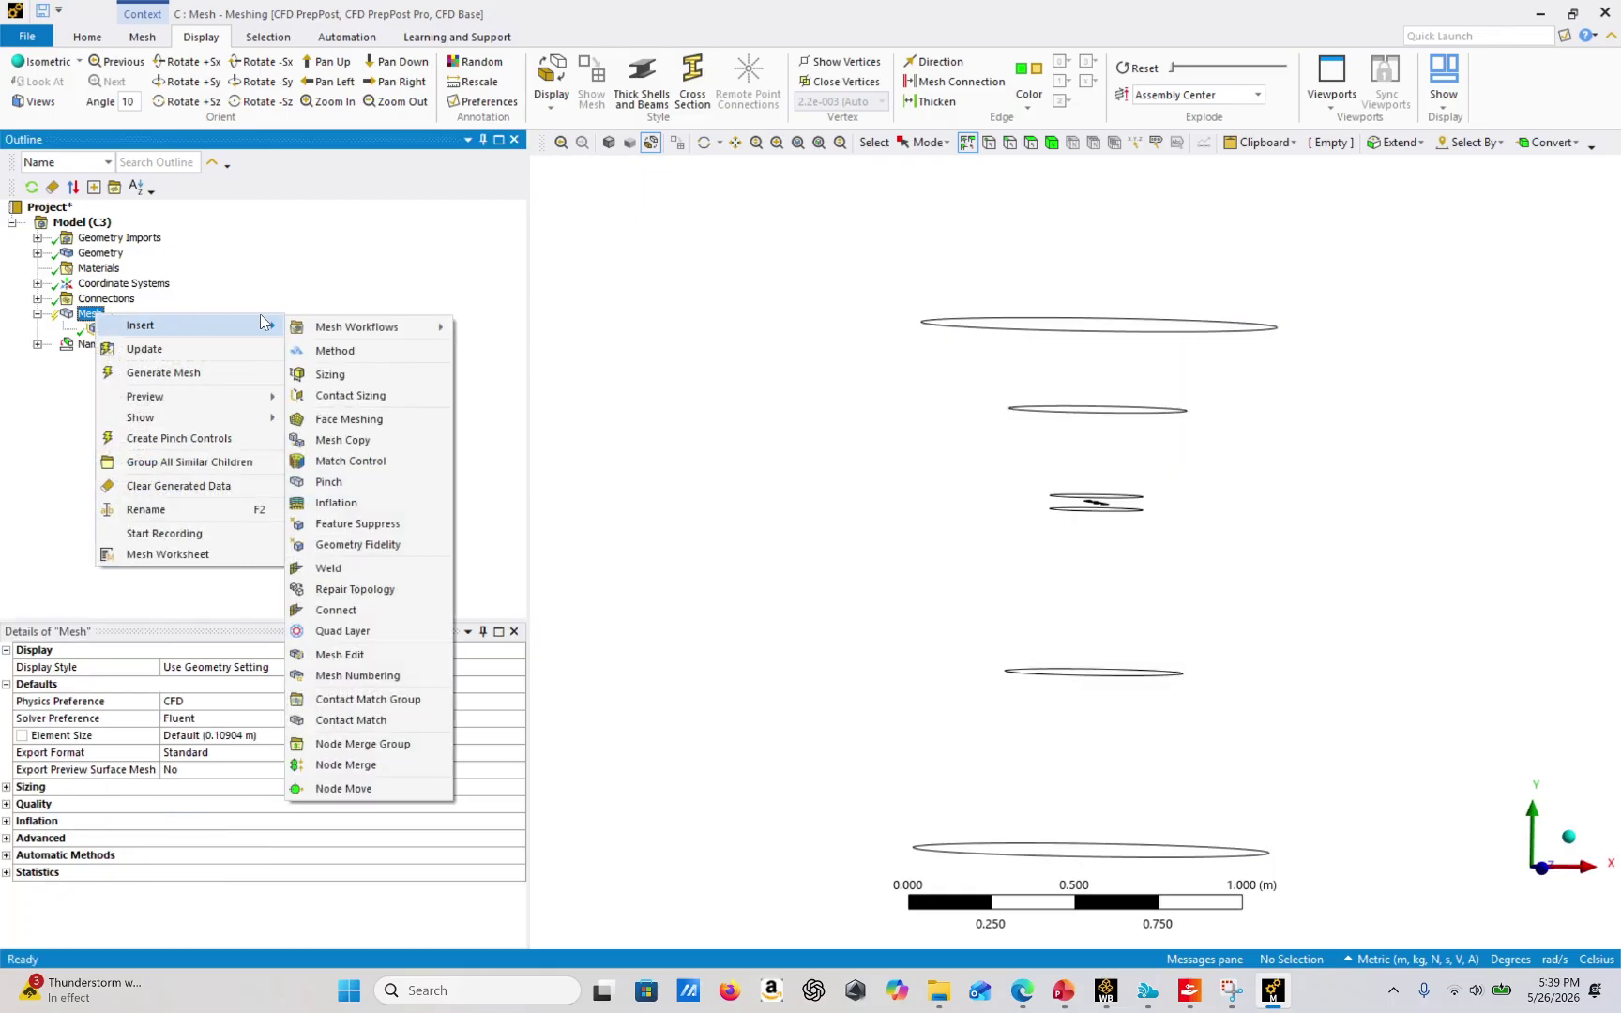
pyautogui.click(429, 376)
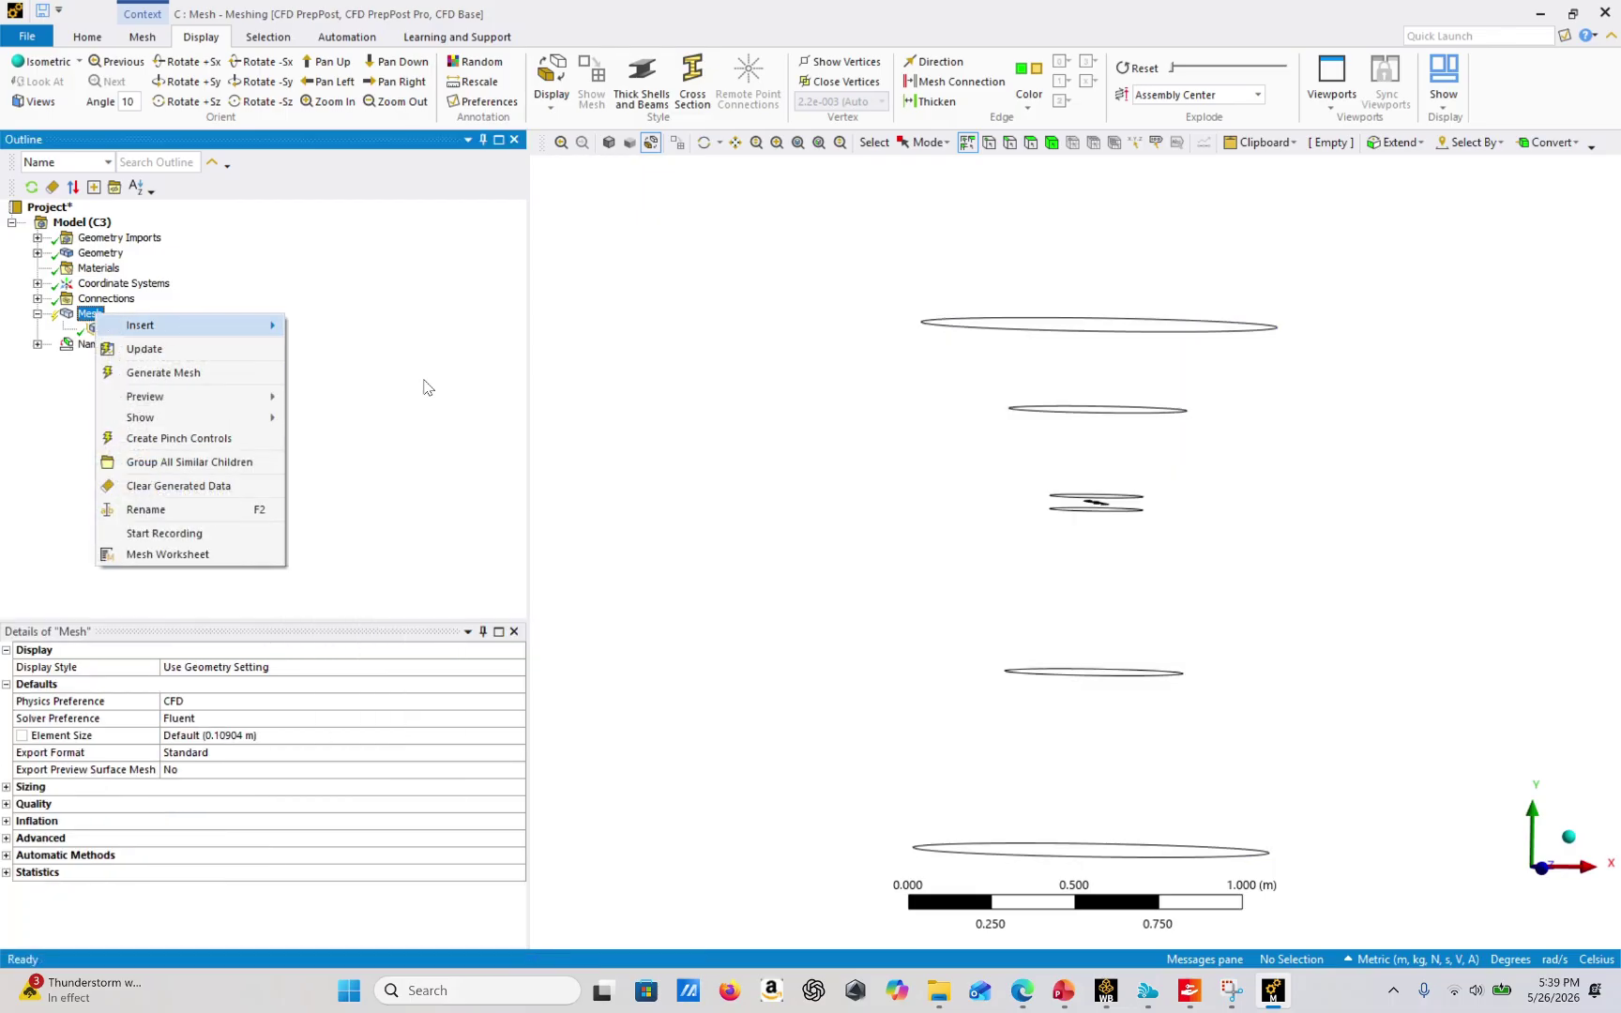
pyautogui.click(303, 669)
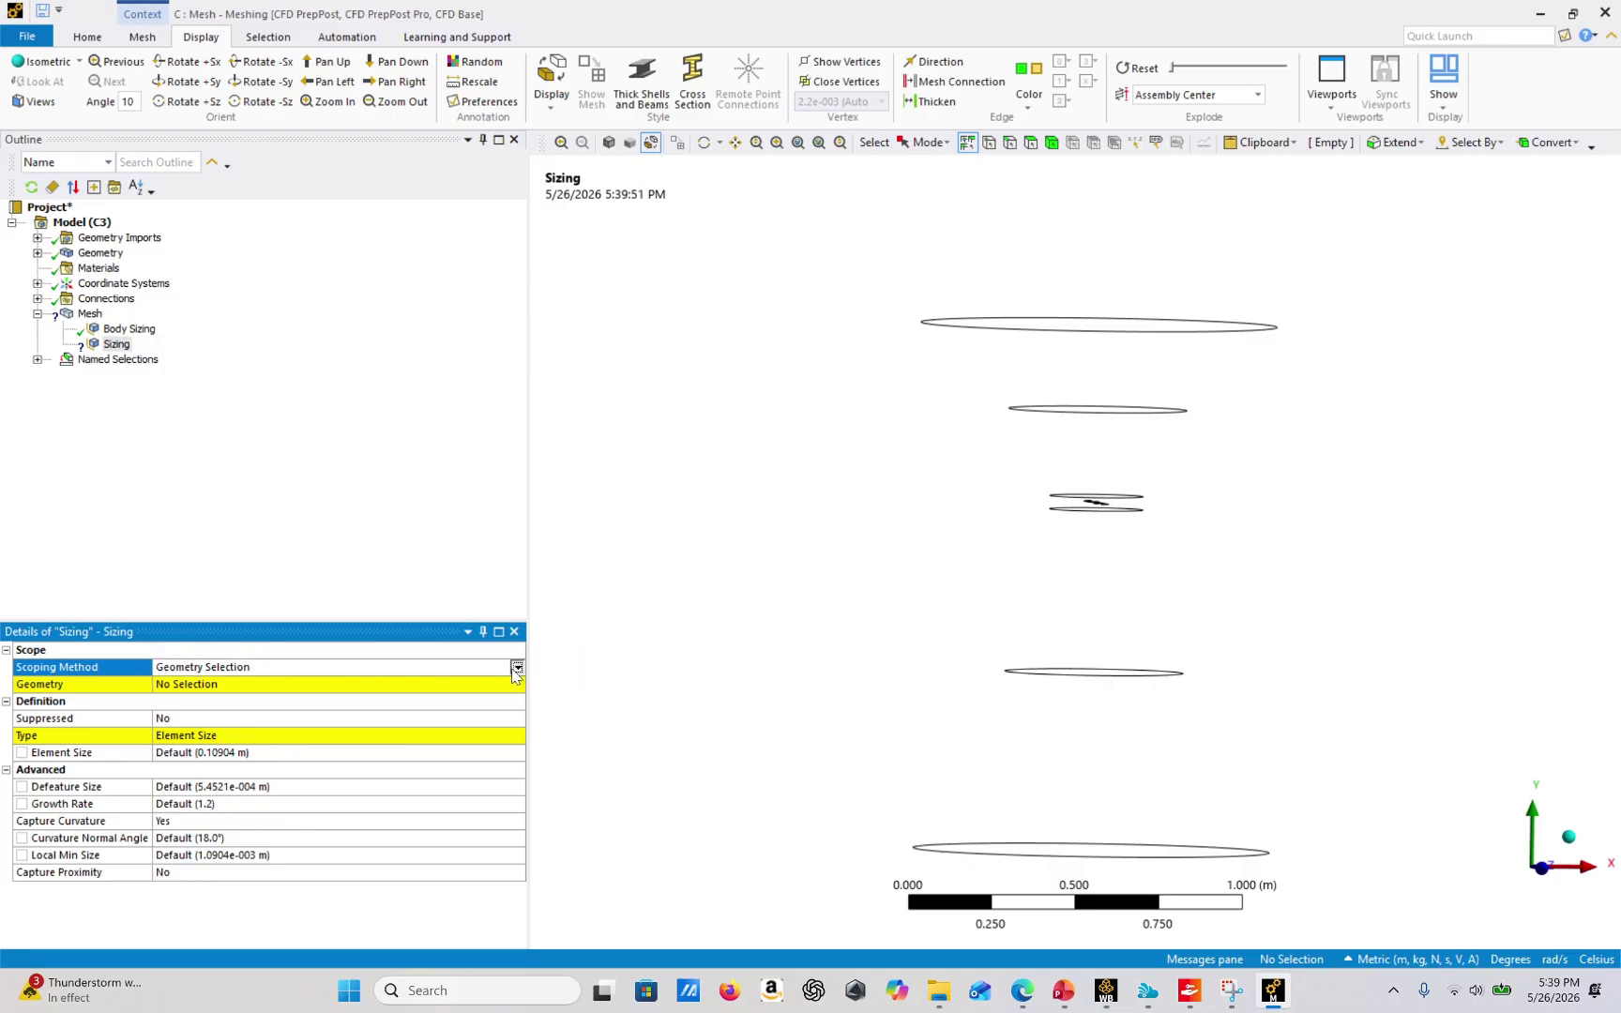
pyautogui.click(506, 667)
pyautogui.click(458, 694)
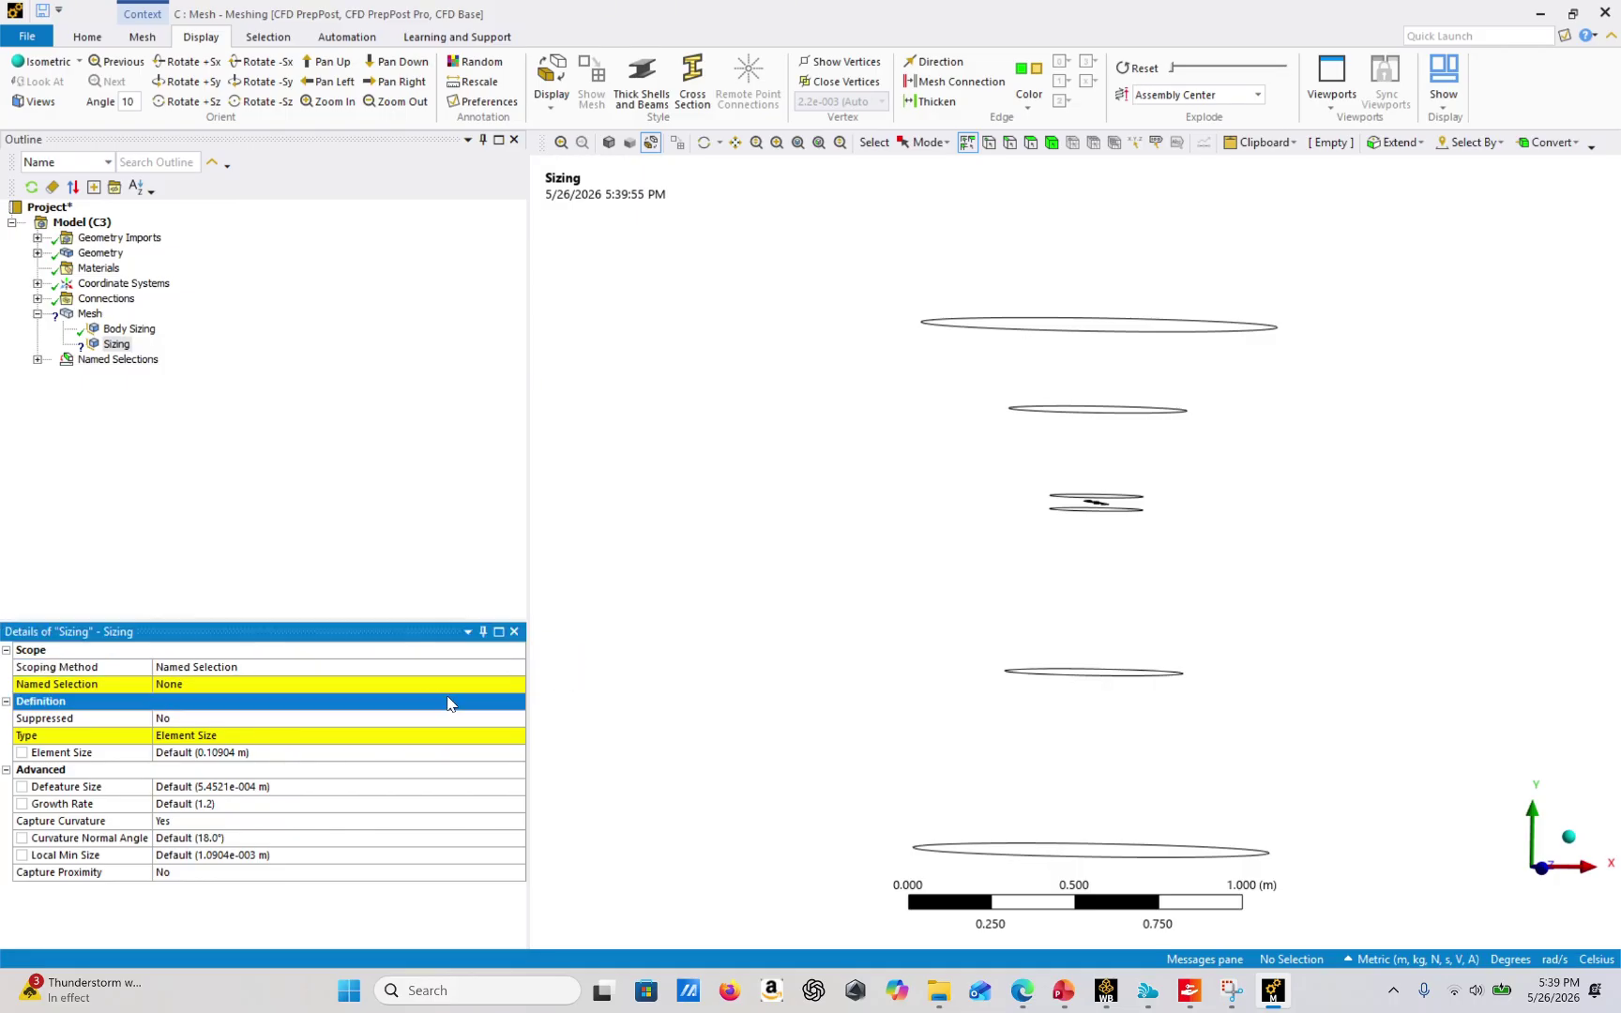
pyautogui.click(455, 685)
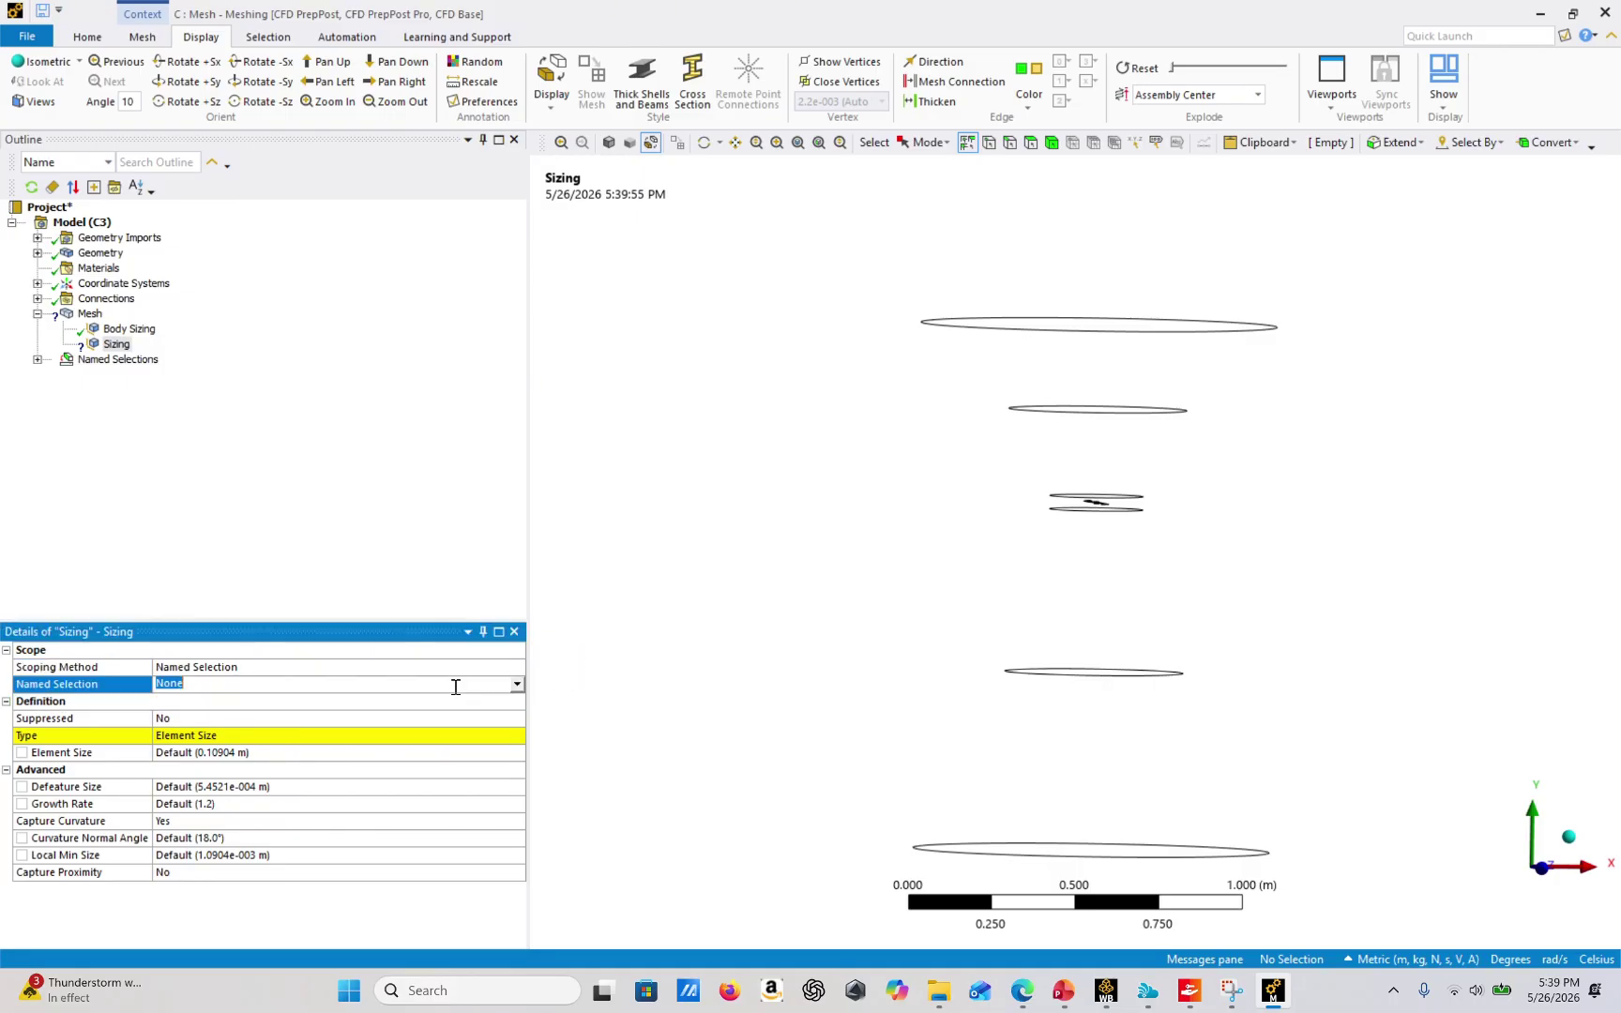
pyautogui.click(517, 683)
pyautogui.click(234, 702)
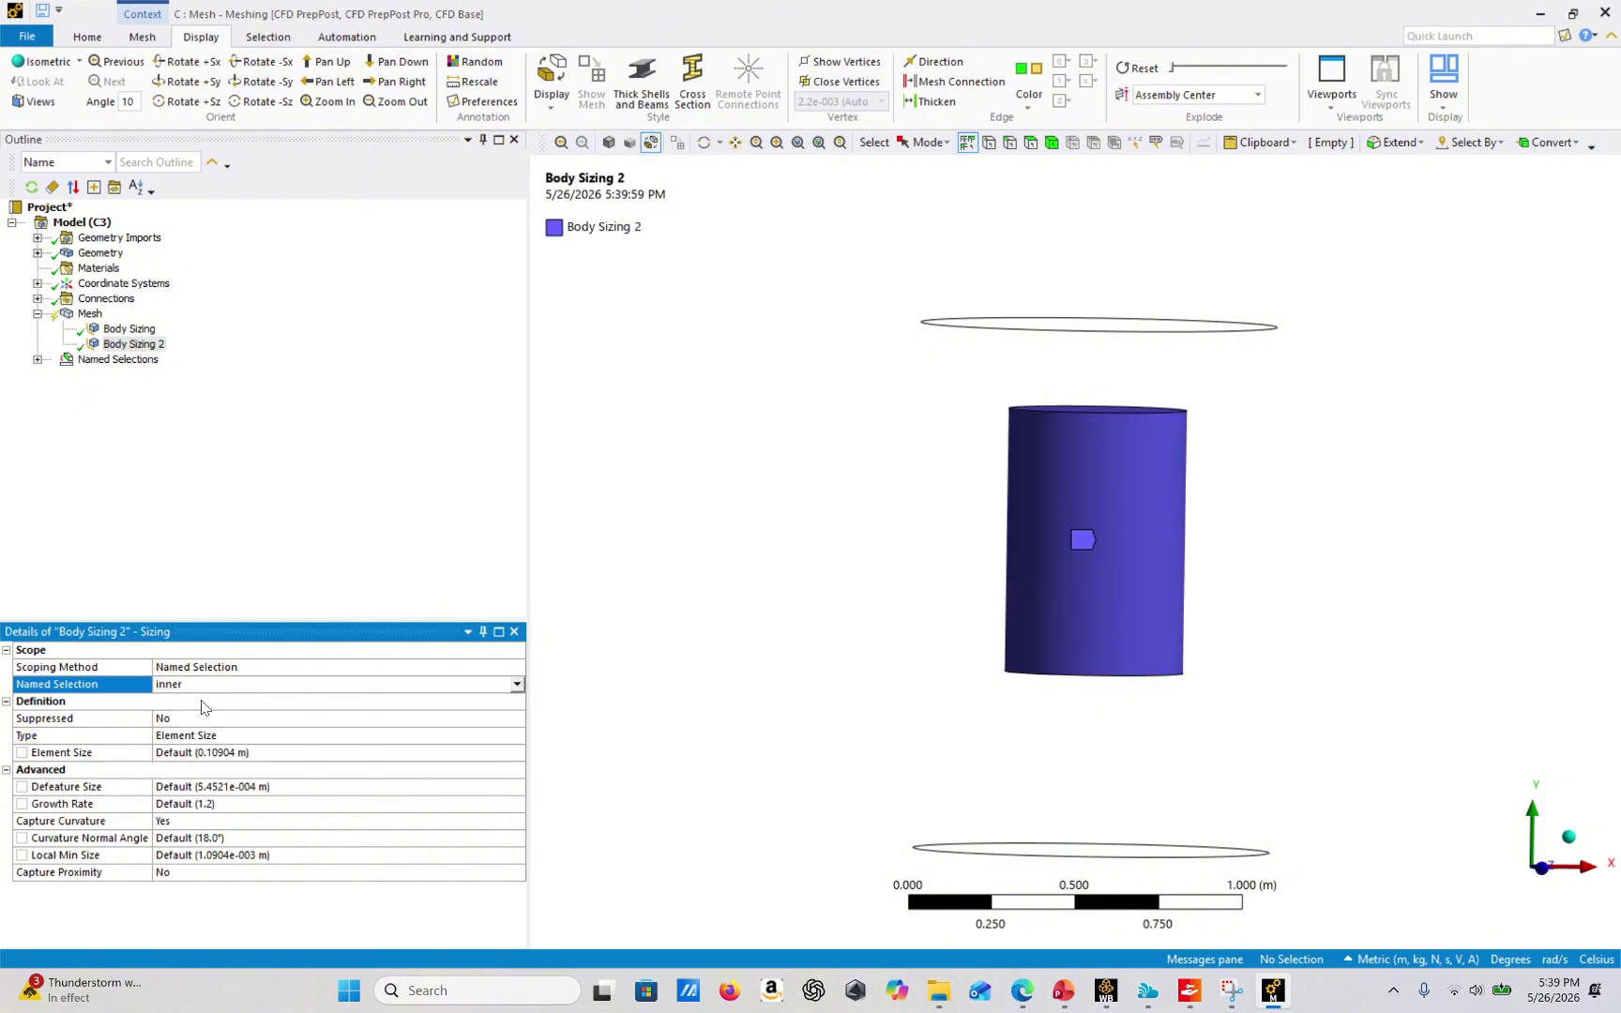
# Set the inner body sizing's capture proximity to Yes and its element size to 0.1 m.
pyautogui.click(307, 867)
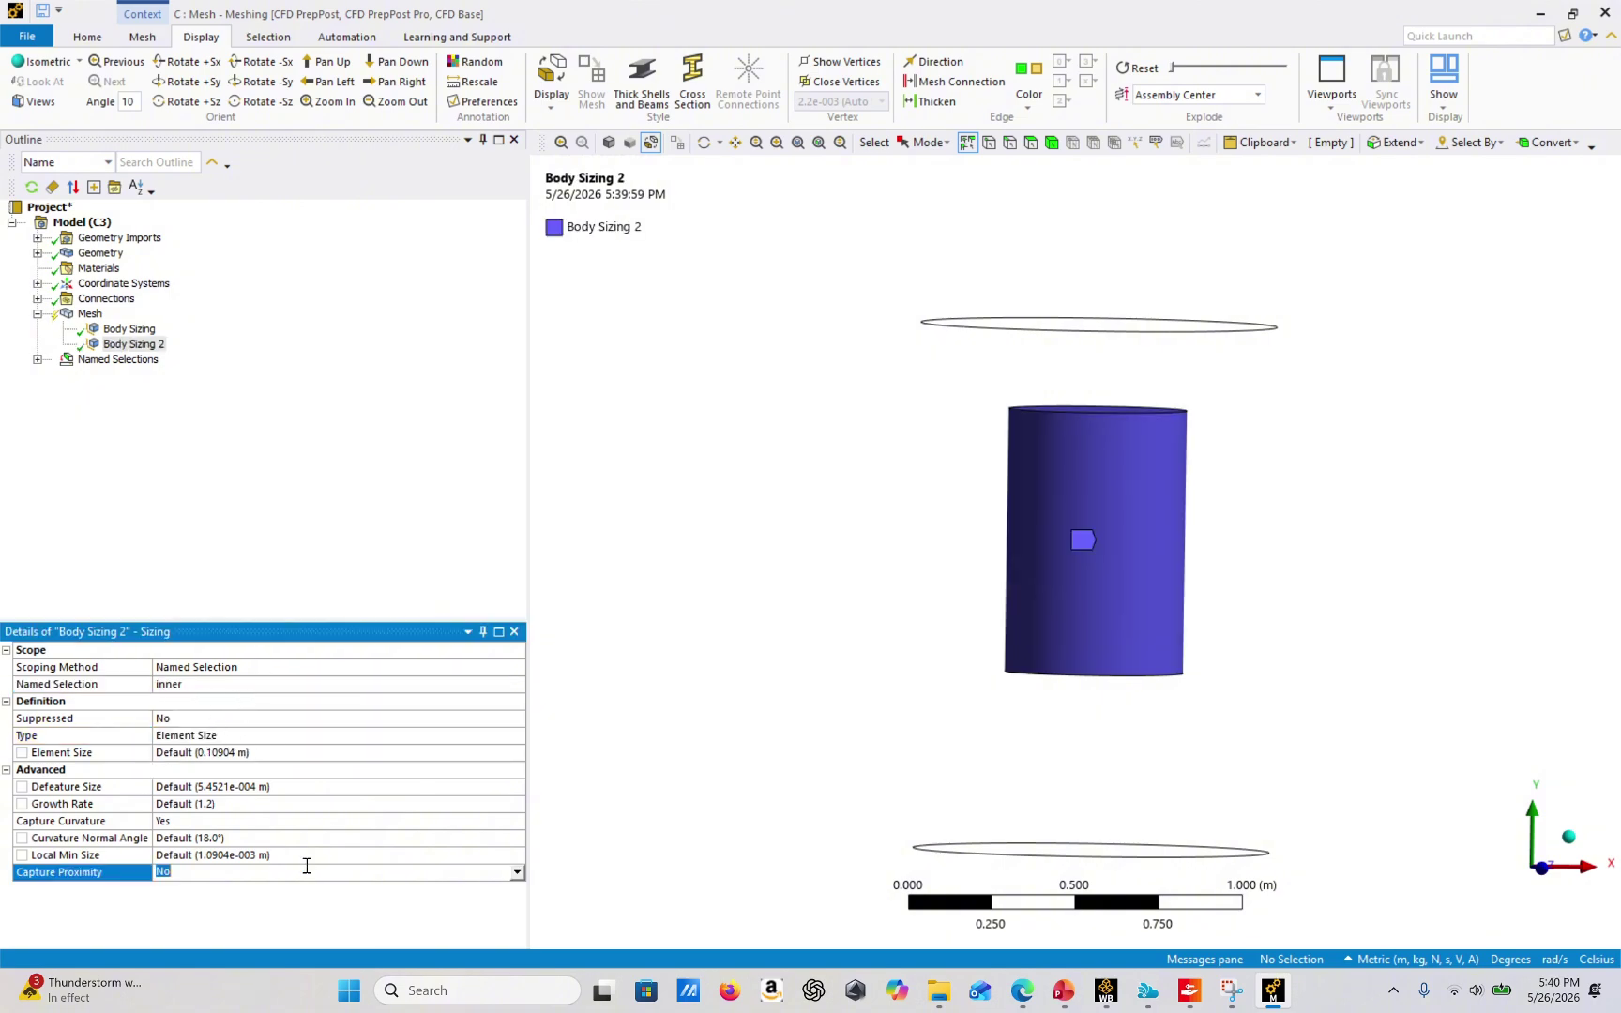
pyautogui.click(516, 873)
pyautogui.click(494, 903)
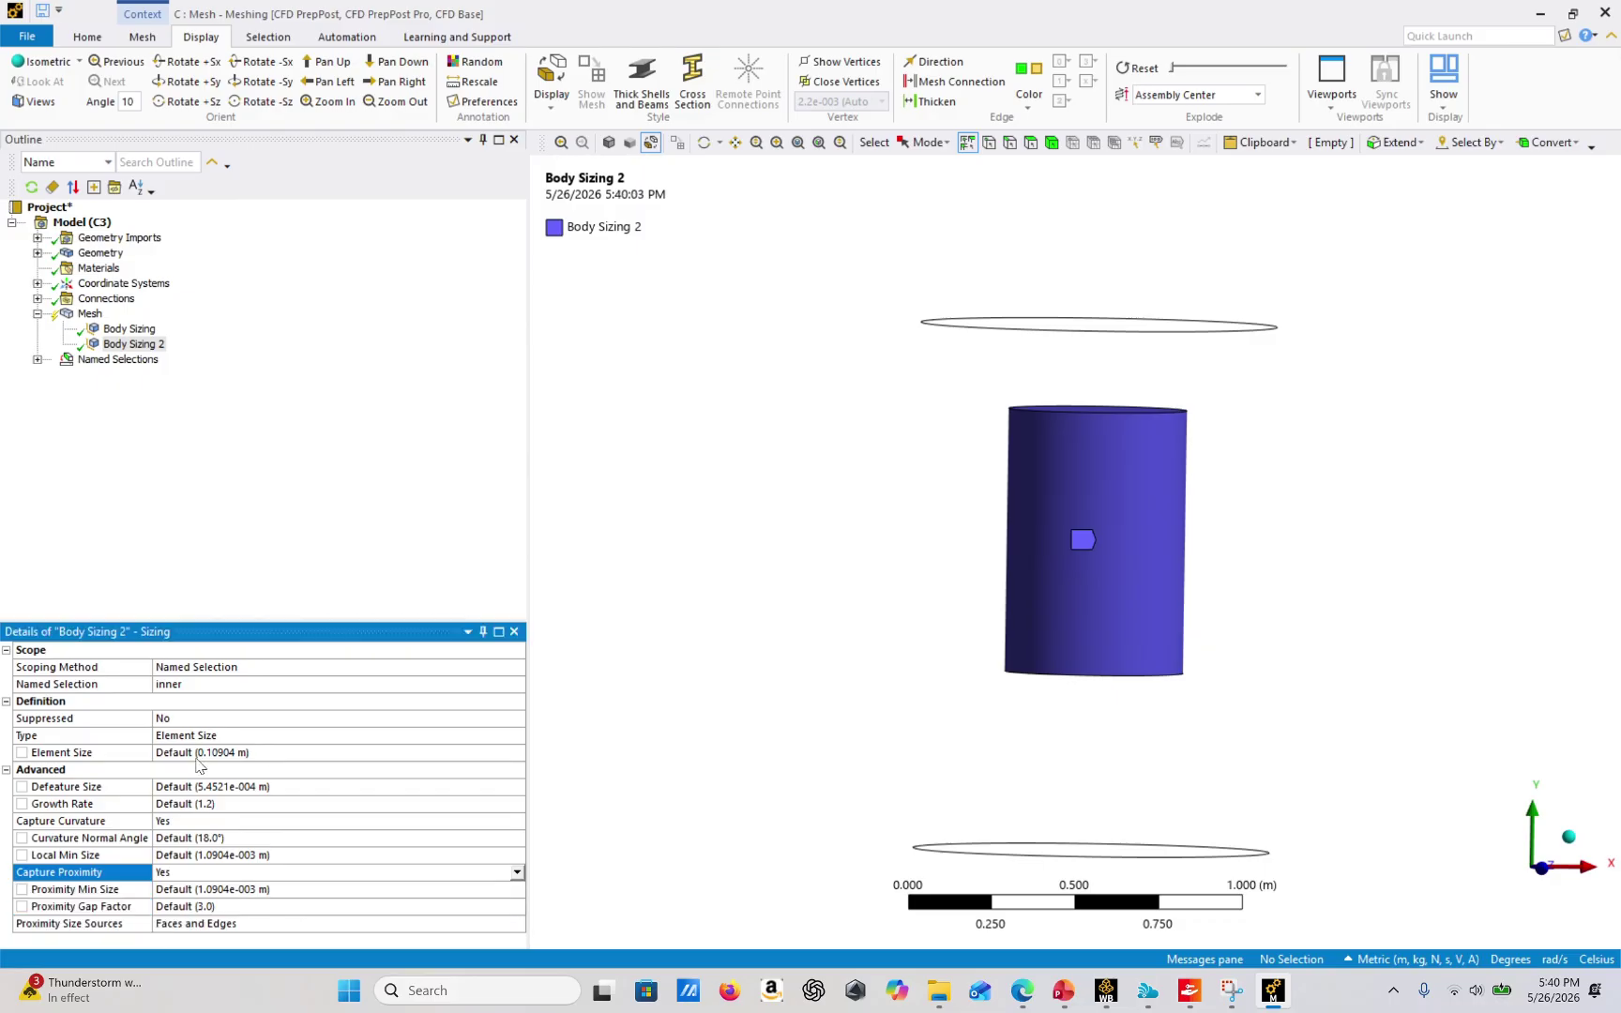
pyautogui.click(270, 755)
pyautogui.write('0.1')
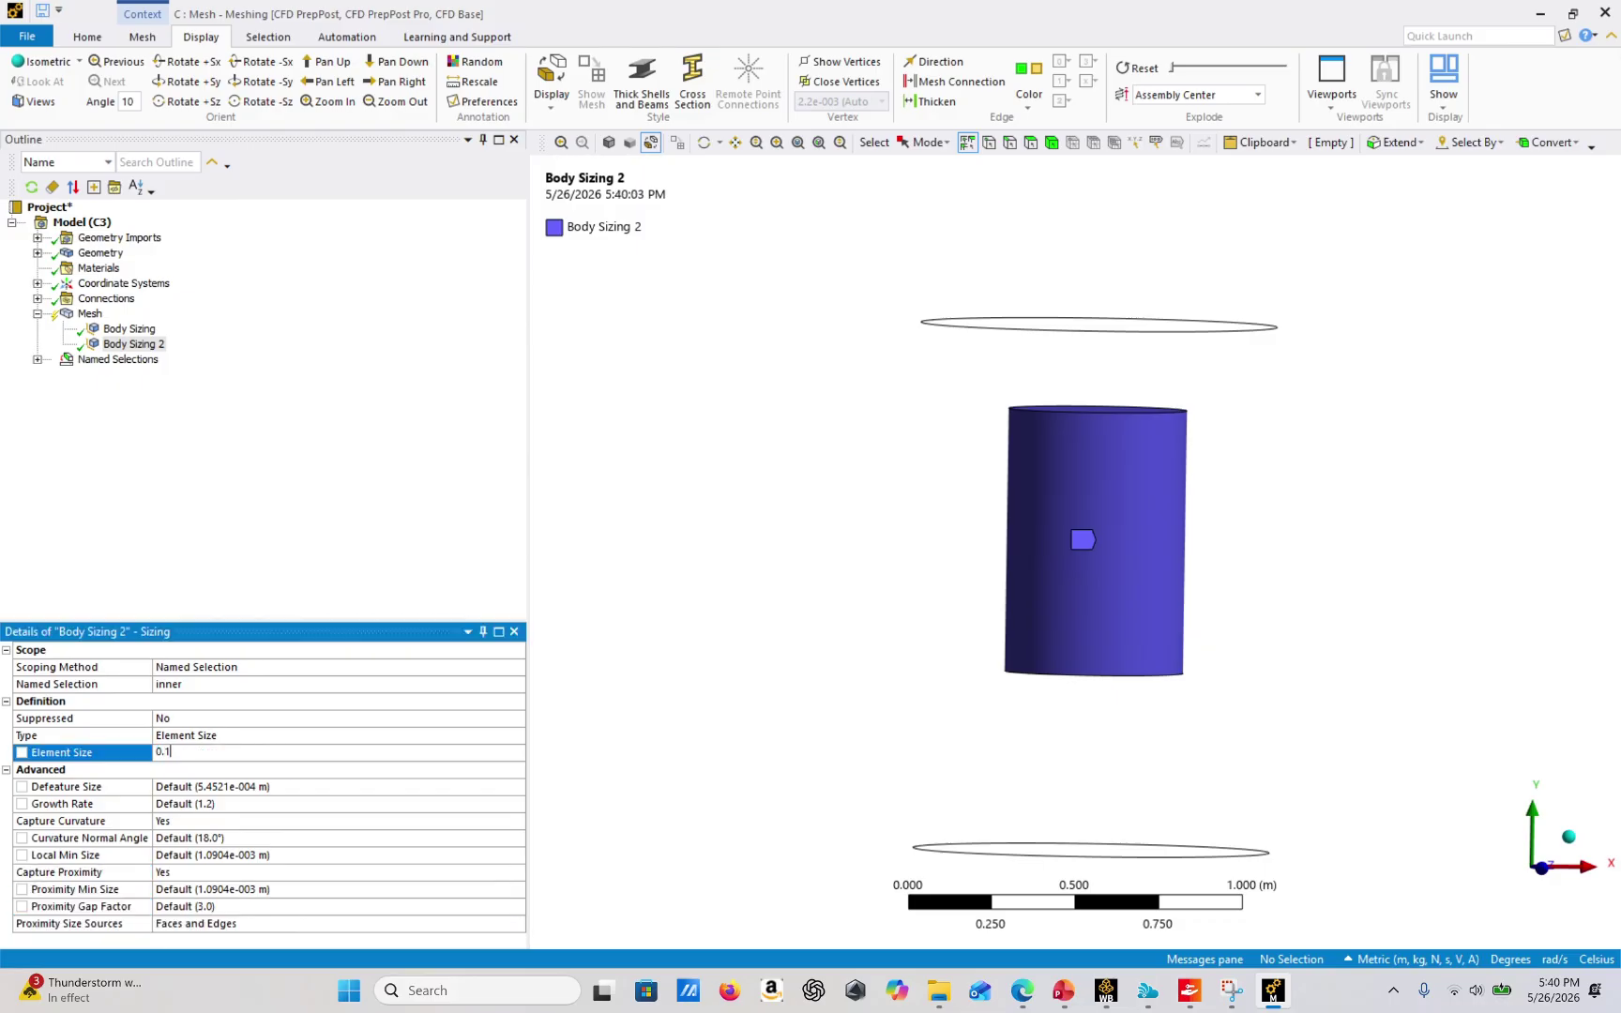
pyautogui.press('Return')
pyautogui.click(130, 329)
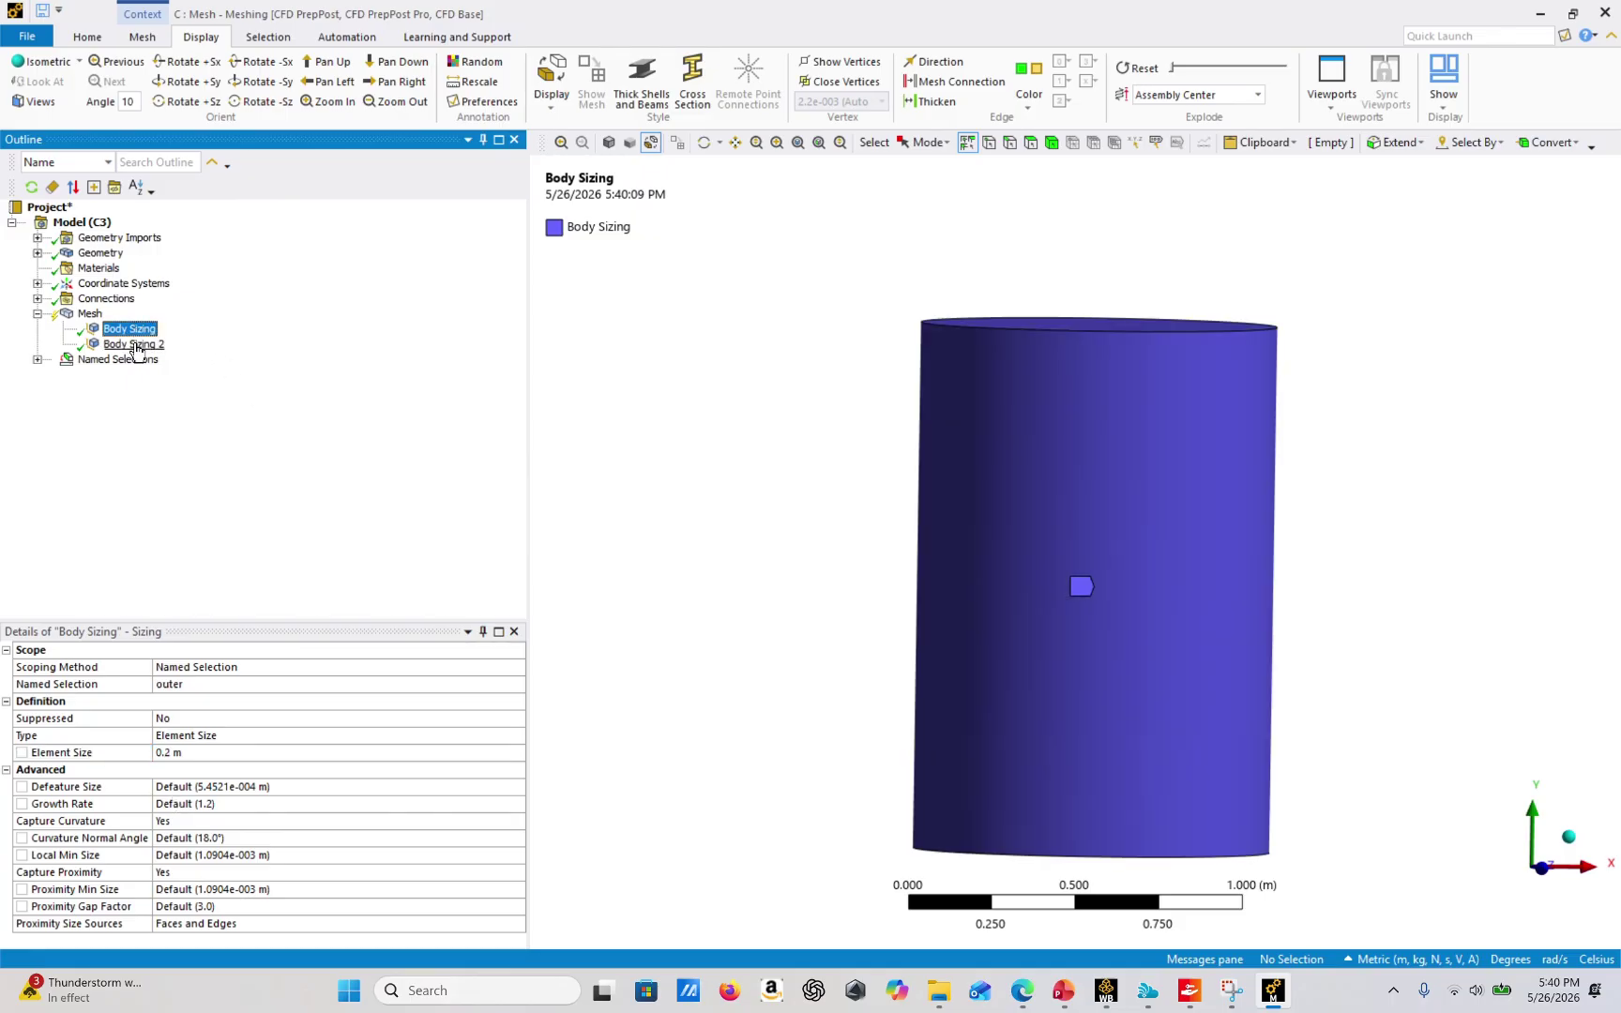
pyautogui.click(132, 344)
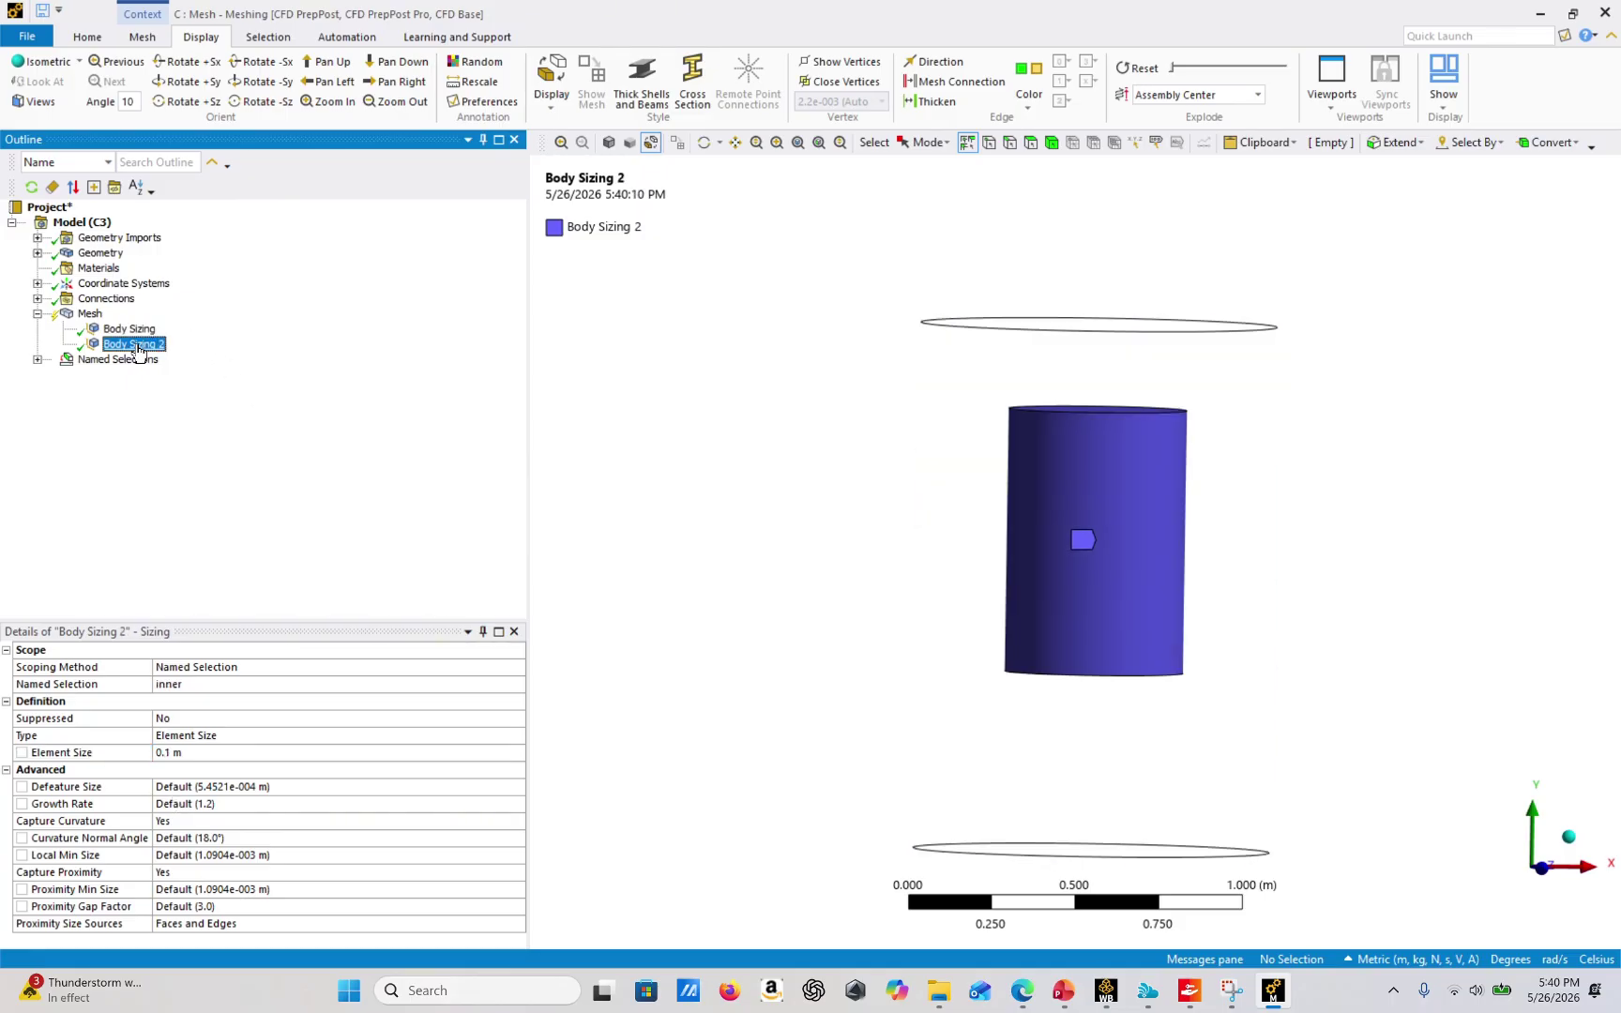
# Insert a third sizing control under Mesh and scope it to the rotate named selection.
pyautogui.rightClick(92, 314)
pyautogui.moveTo(129, 324)
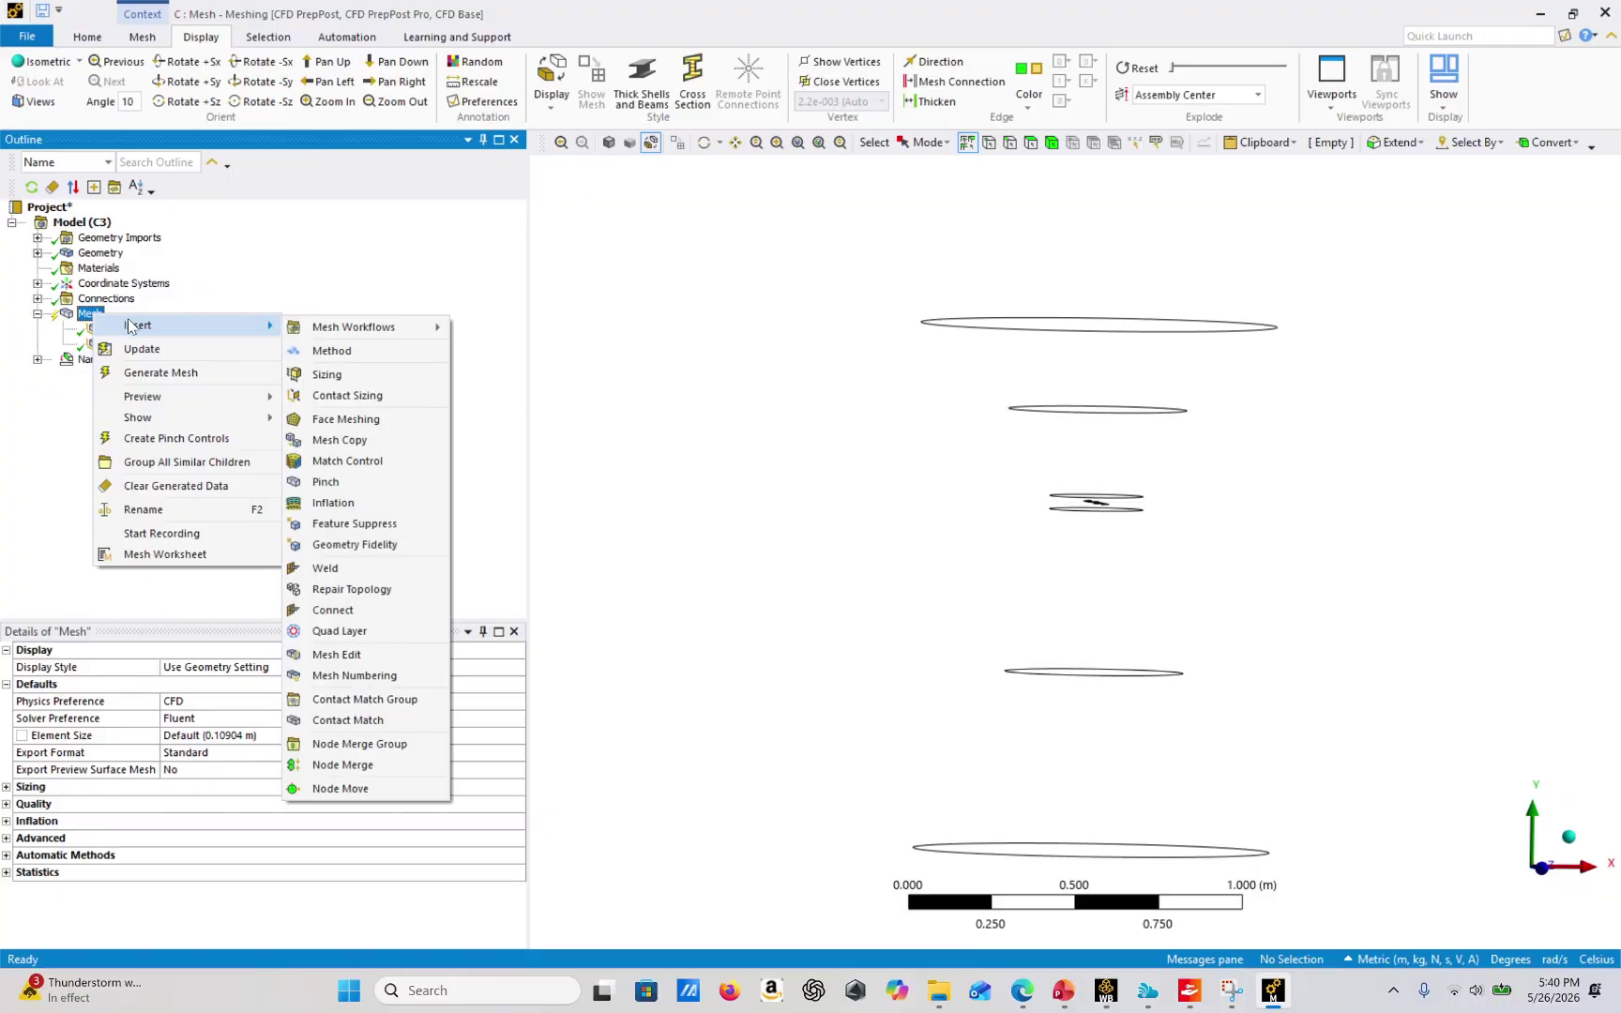
pyautogui.click(361, 382)
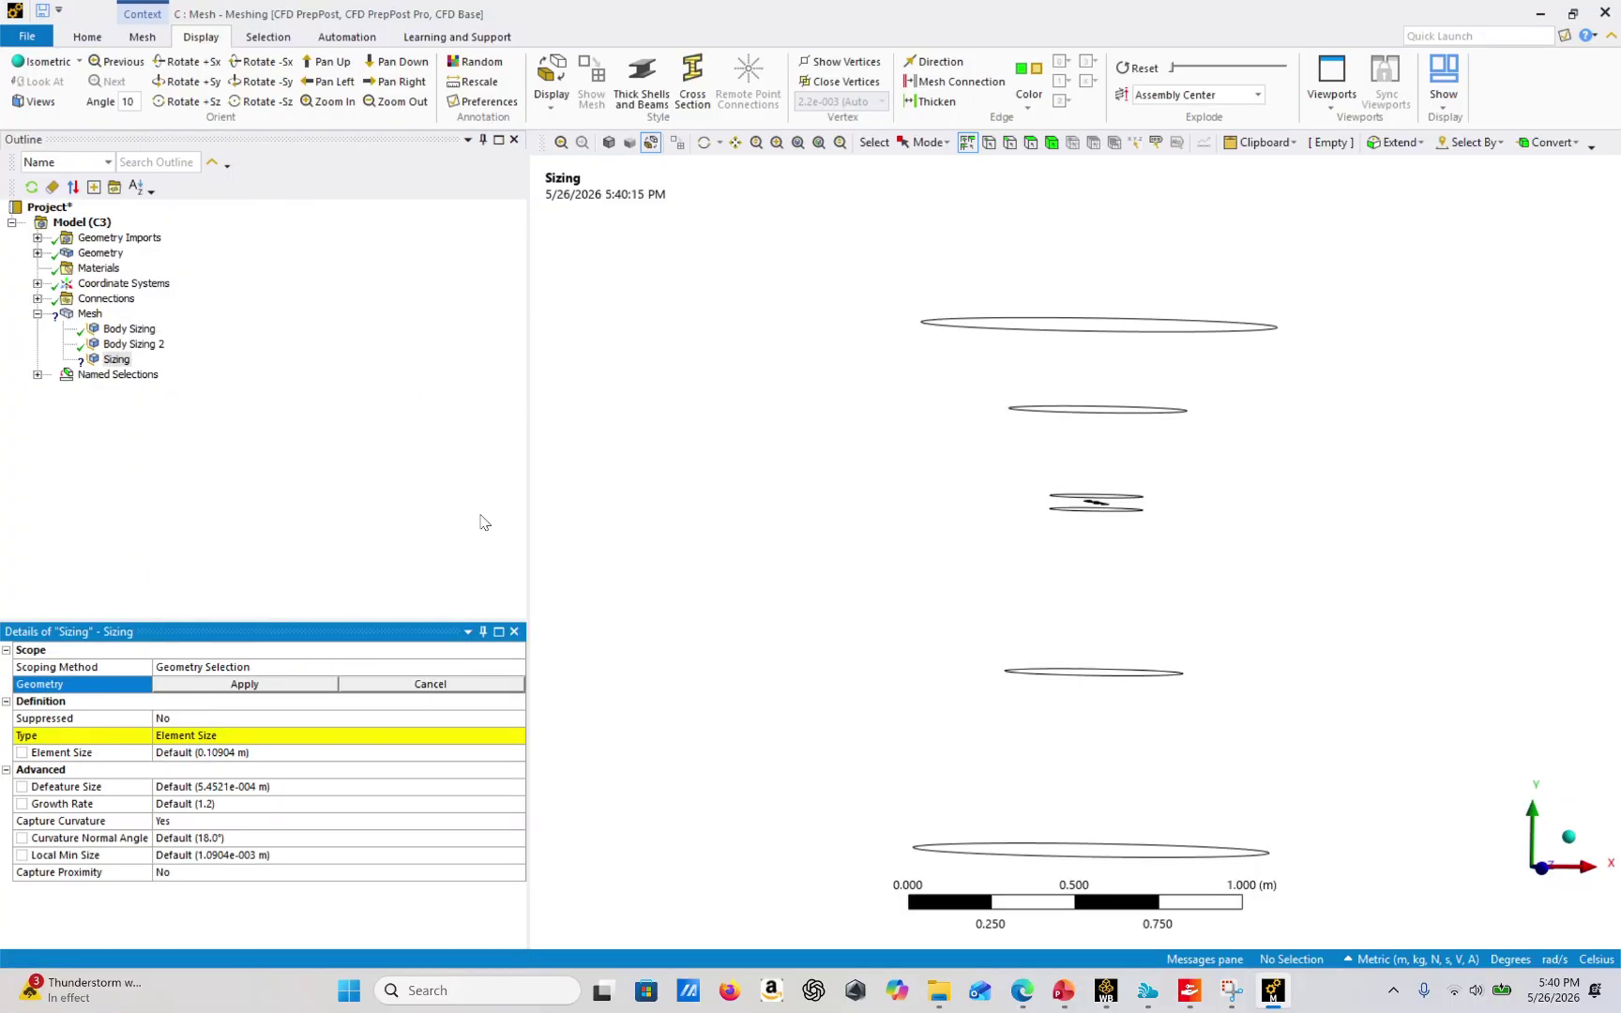
pyautogui.click(397, 665)
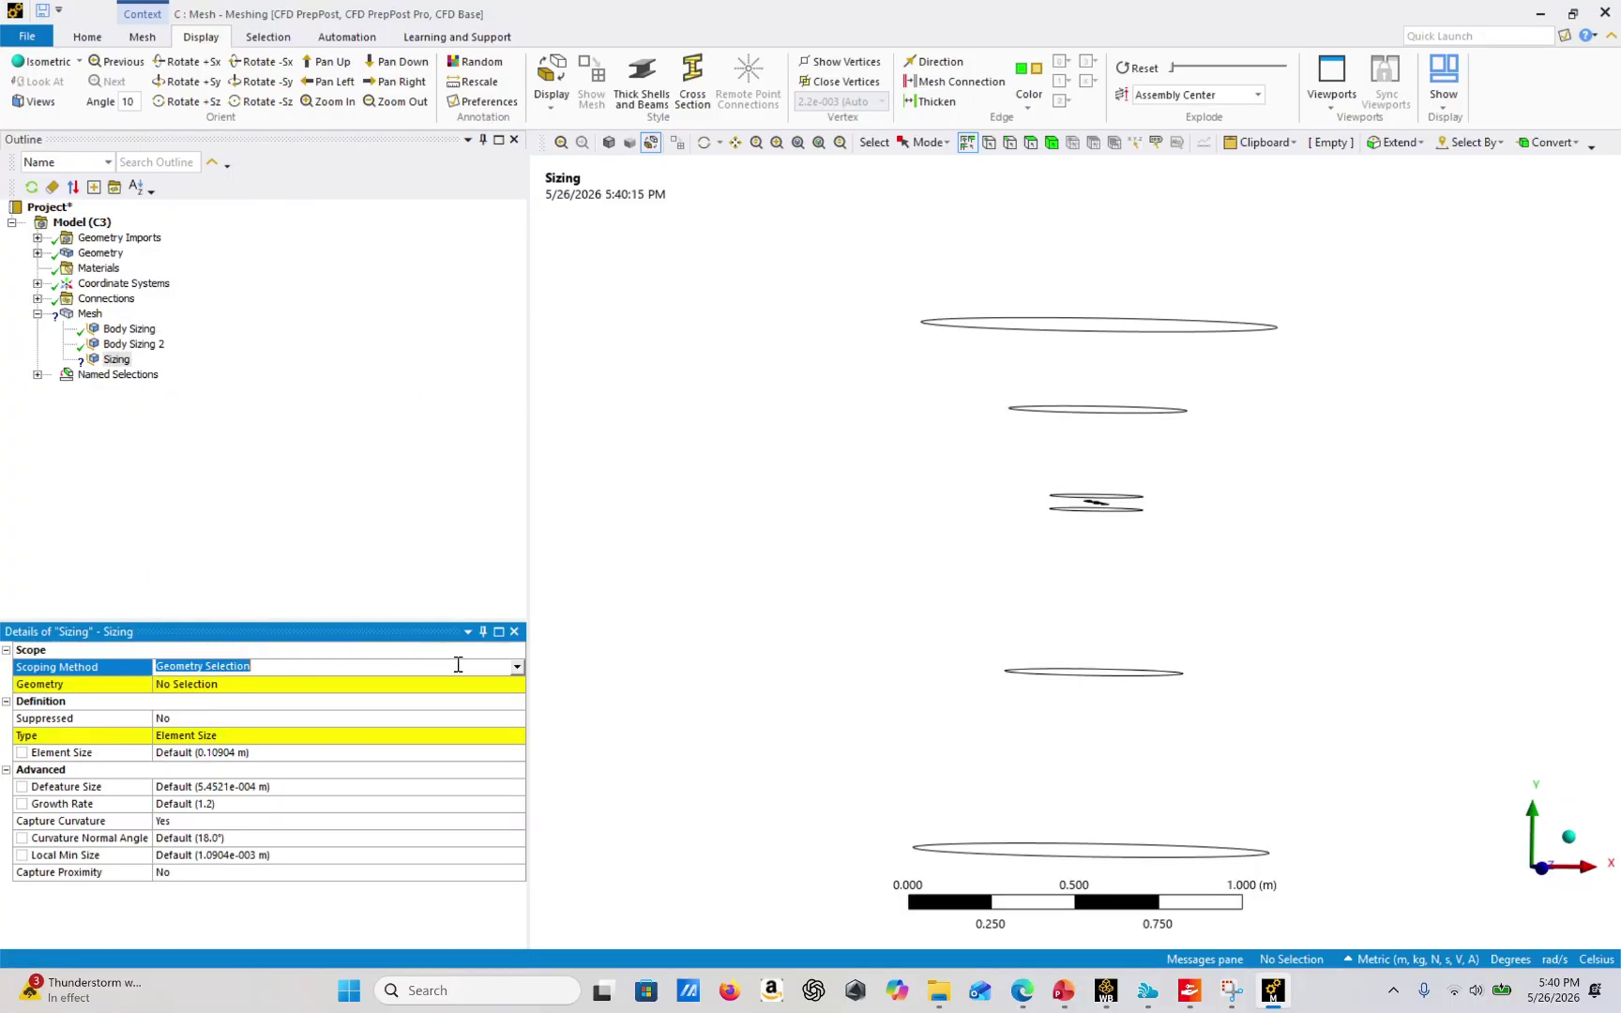
pyautogui.click(517, 667)
pyautogui.click(412, 695)
pyautogui.click(376, 684)
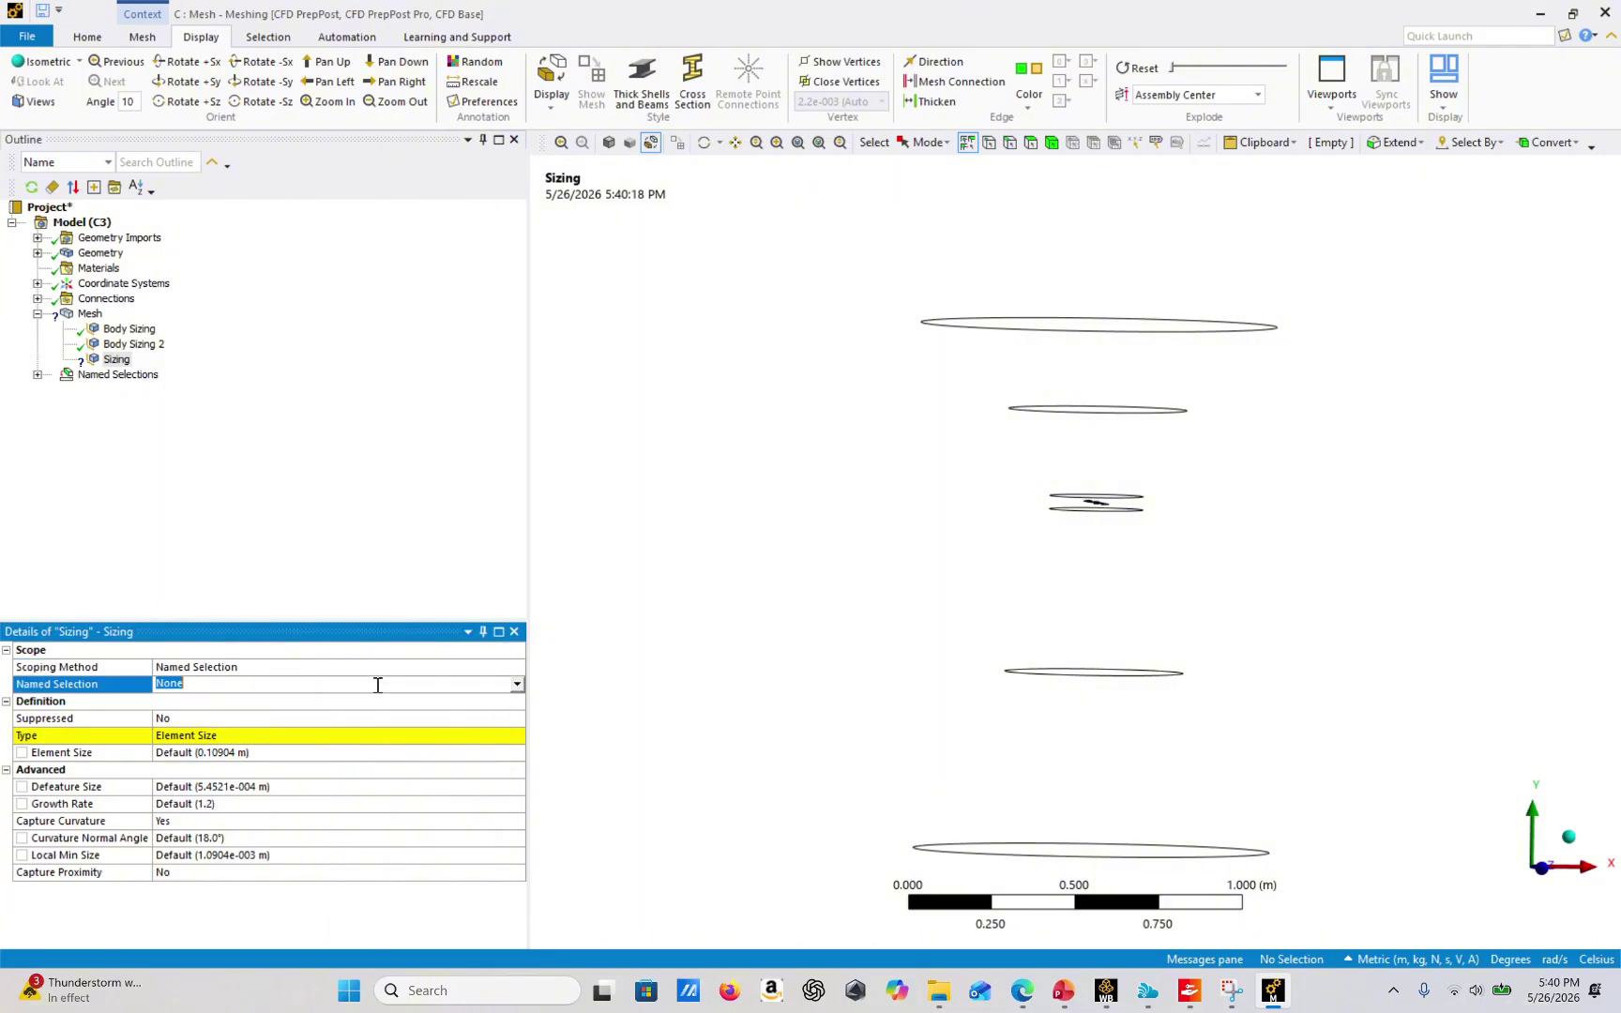
pyautogui.click(517, 684)
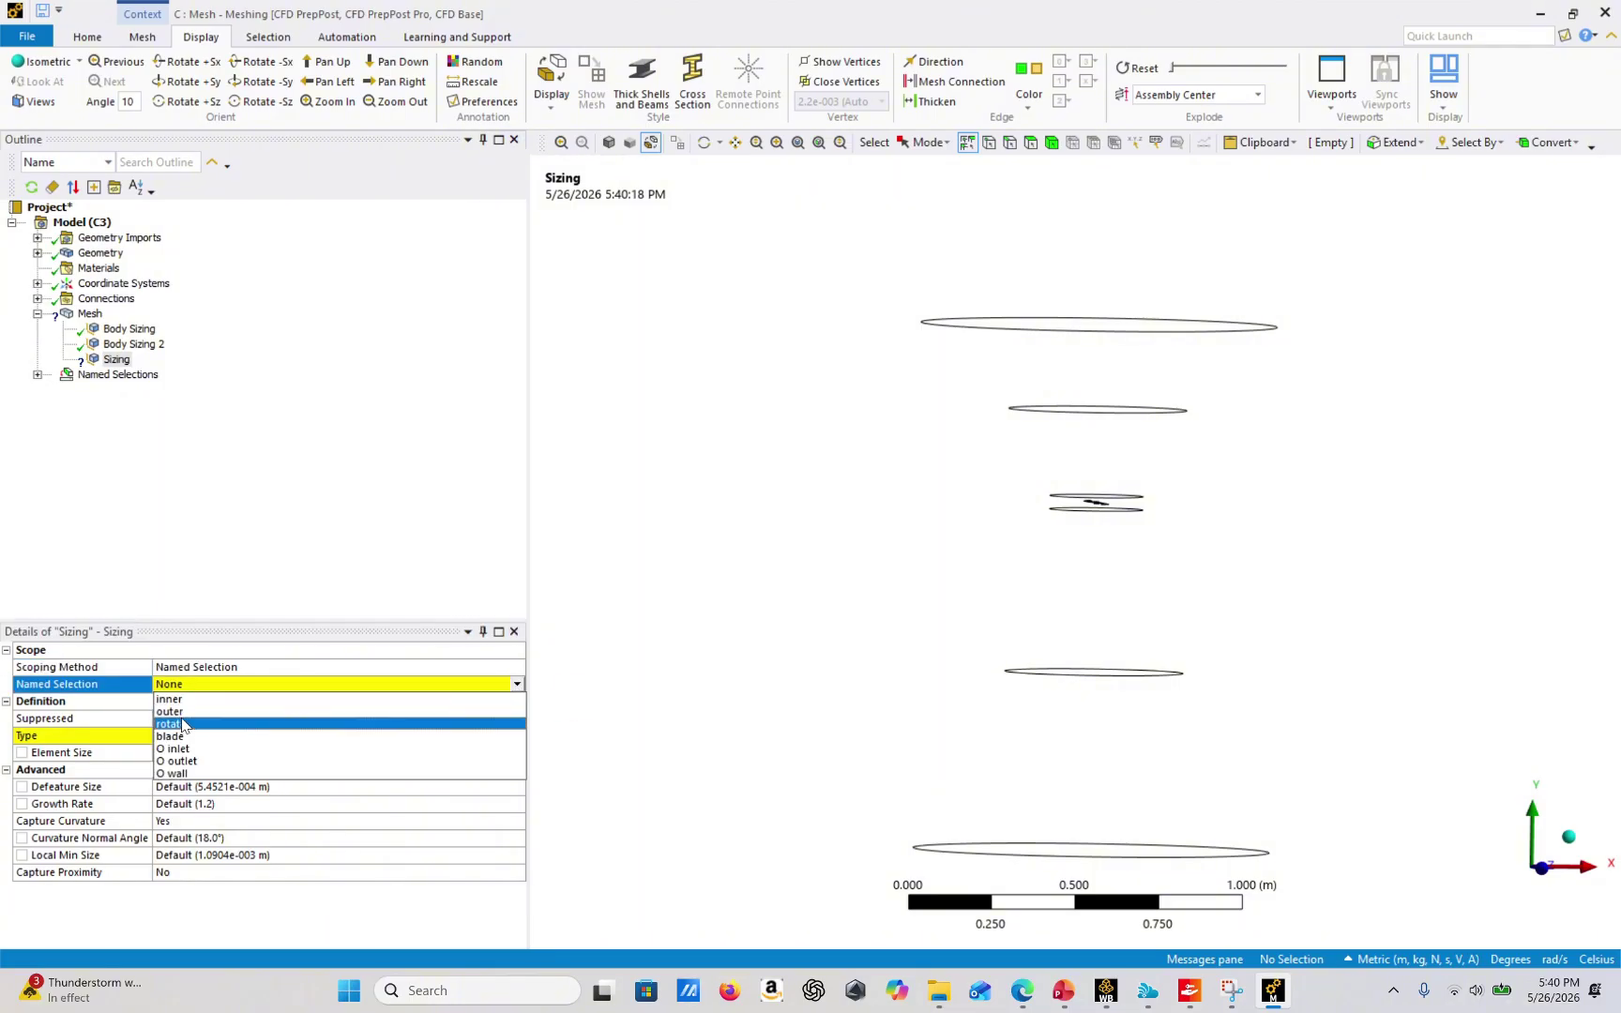
pyautogui.click(183, 724)
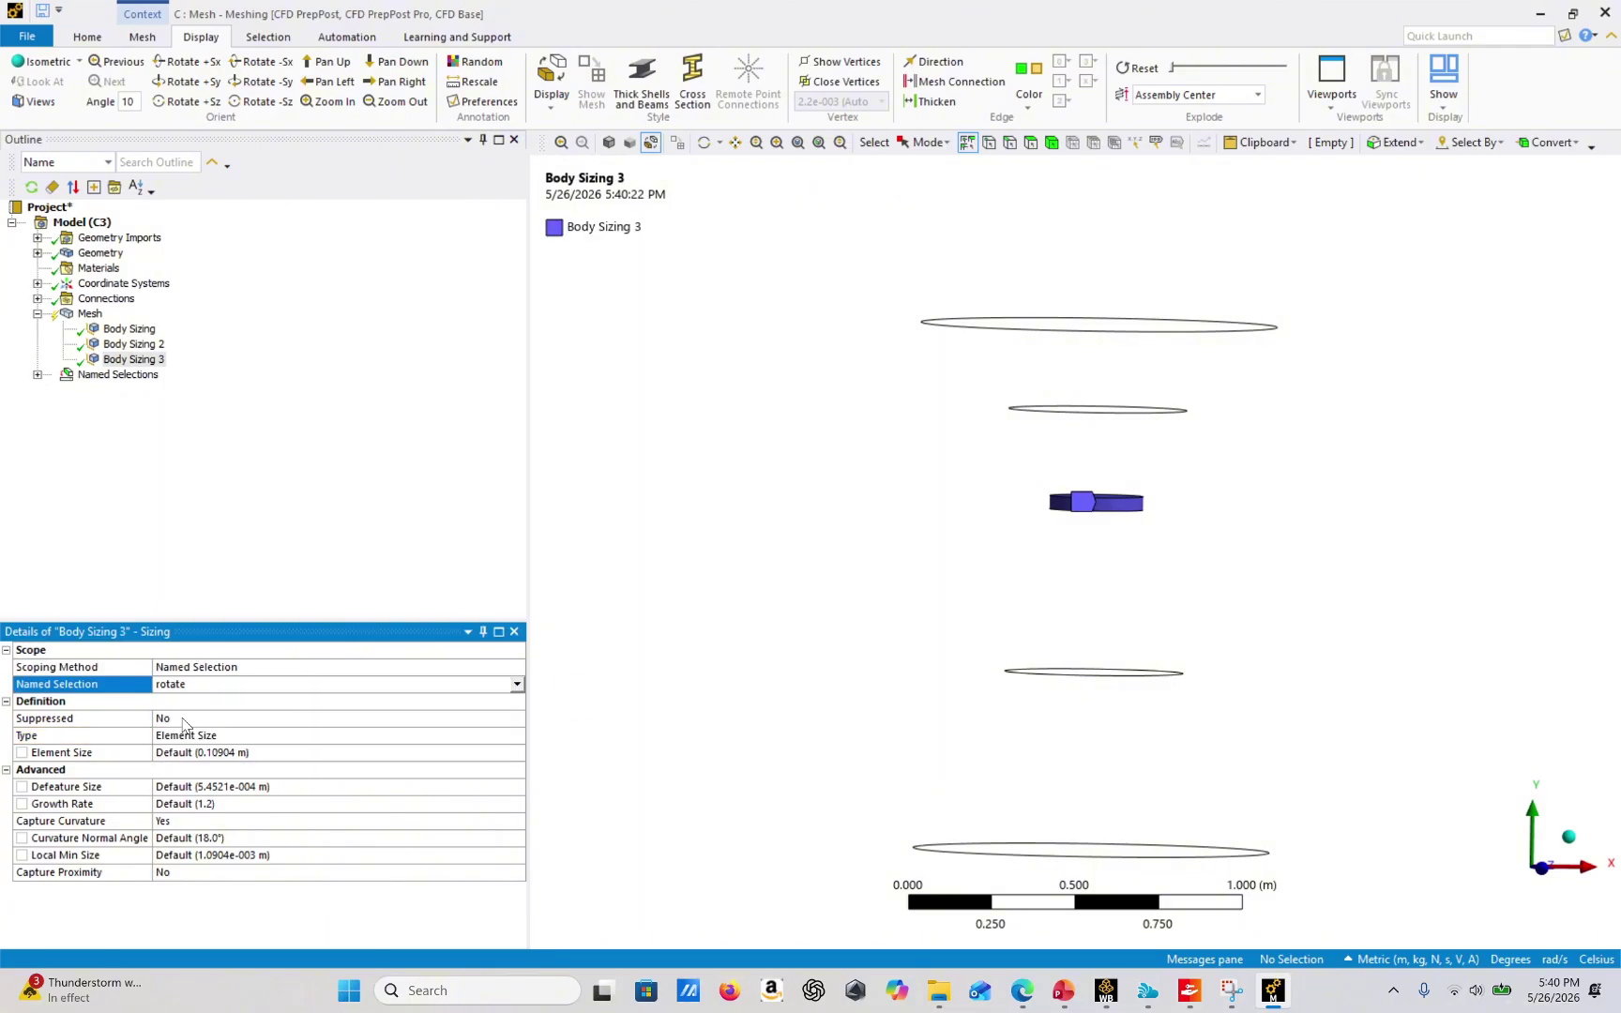
# Set the rotate body sizing's element size to 2.5e-3 m and its capture proximity to Yes.
pyautogui.click(245, 752)
pyautogui.write('2.')
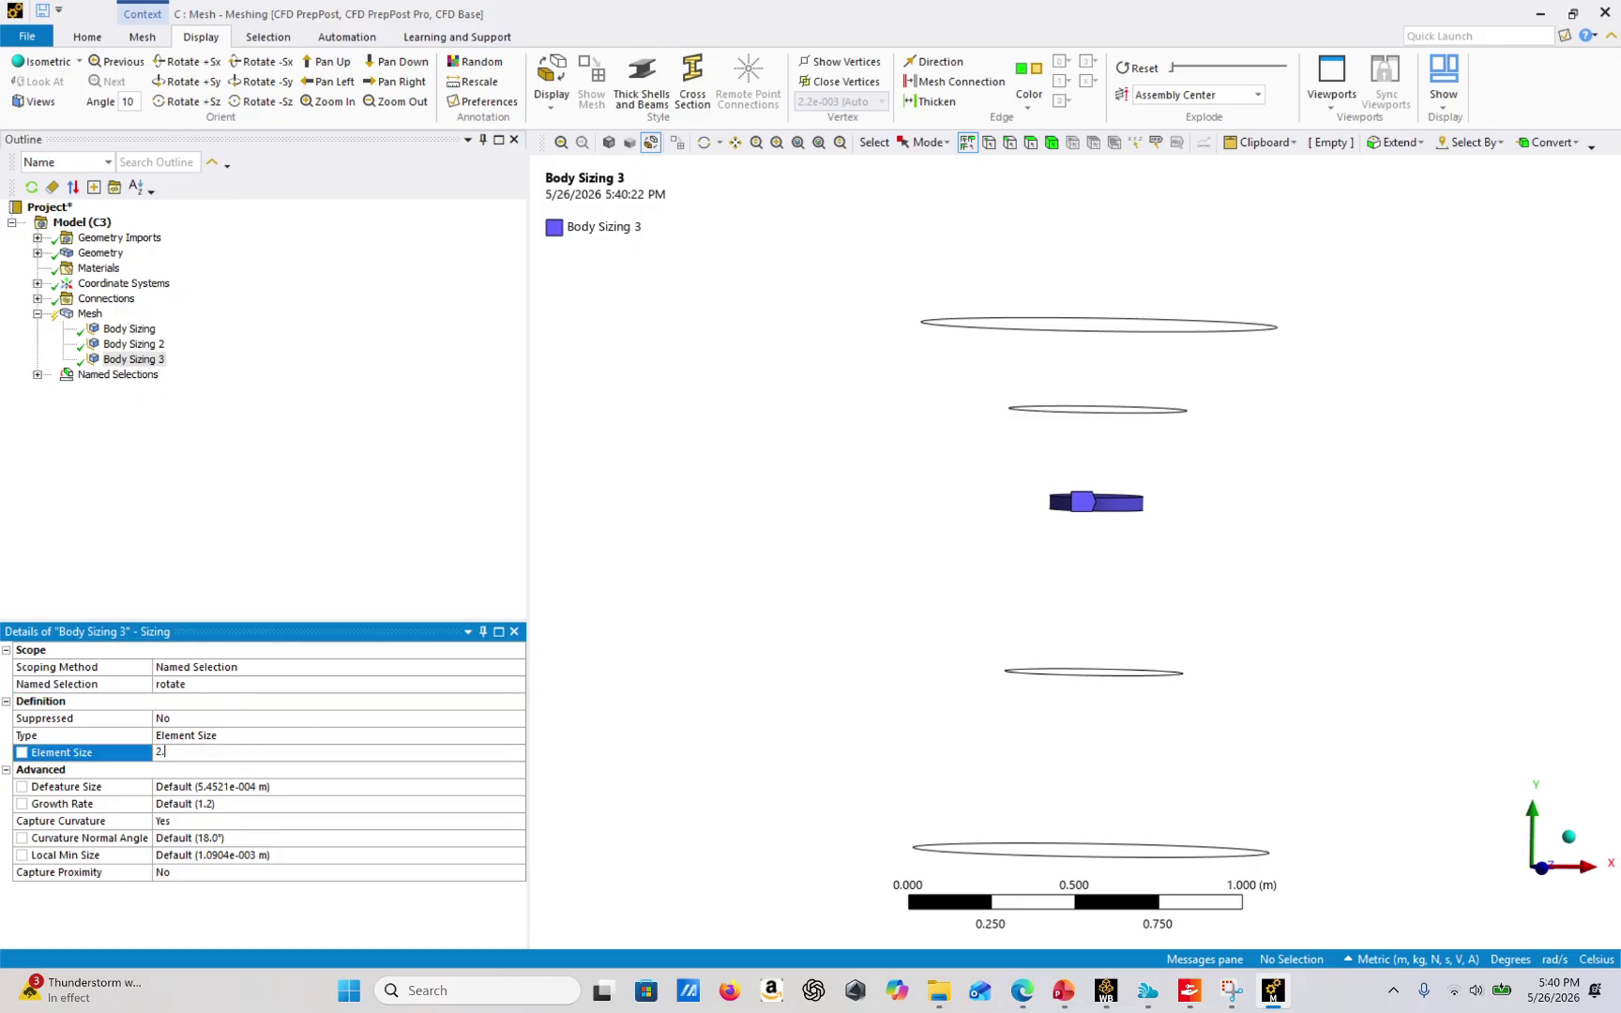
pyautogui.write('5e-3')
pyautogui.press('Return')
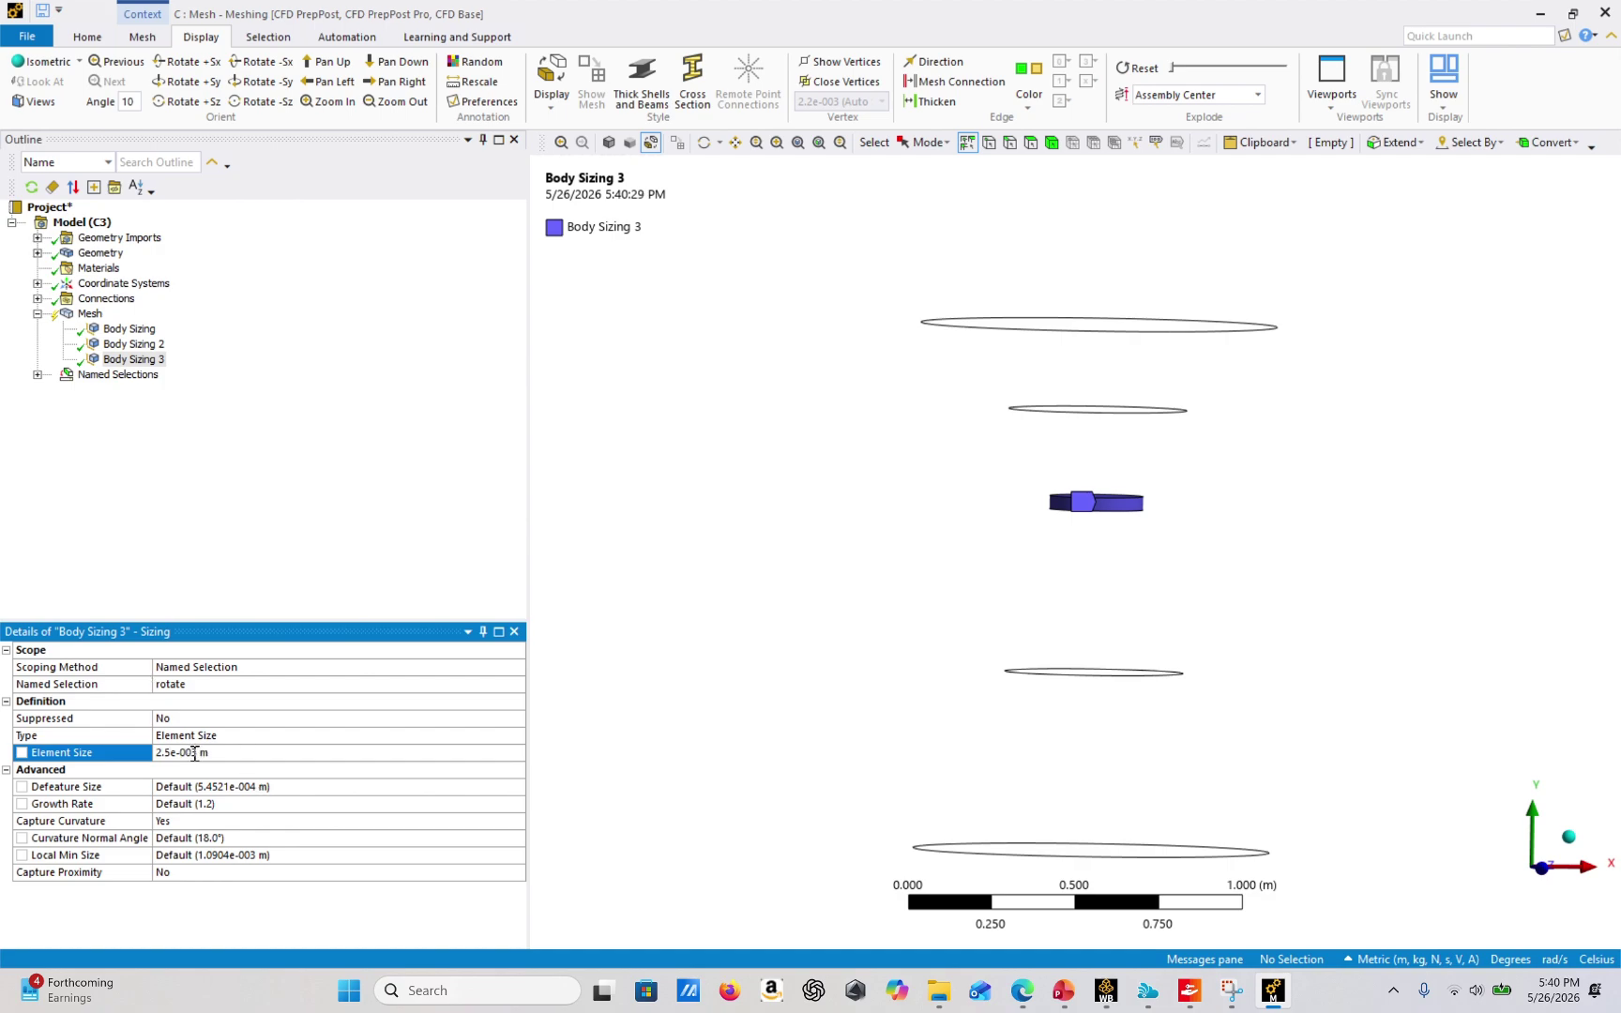
pyautogui.click(210, 873)
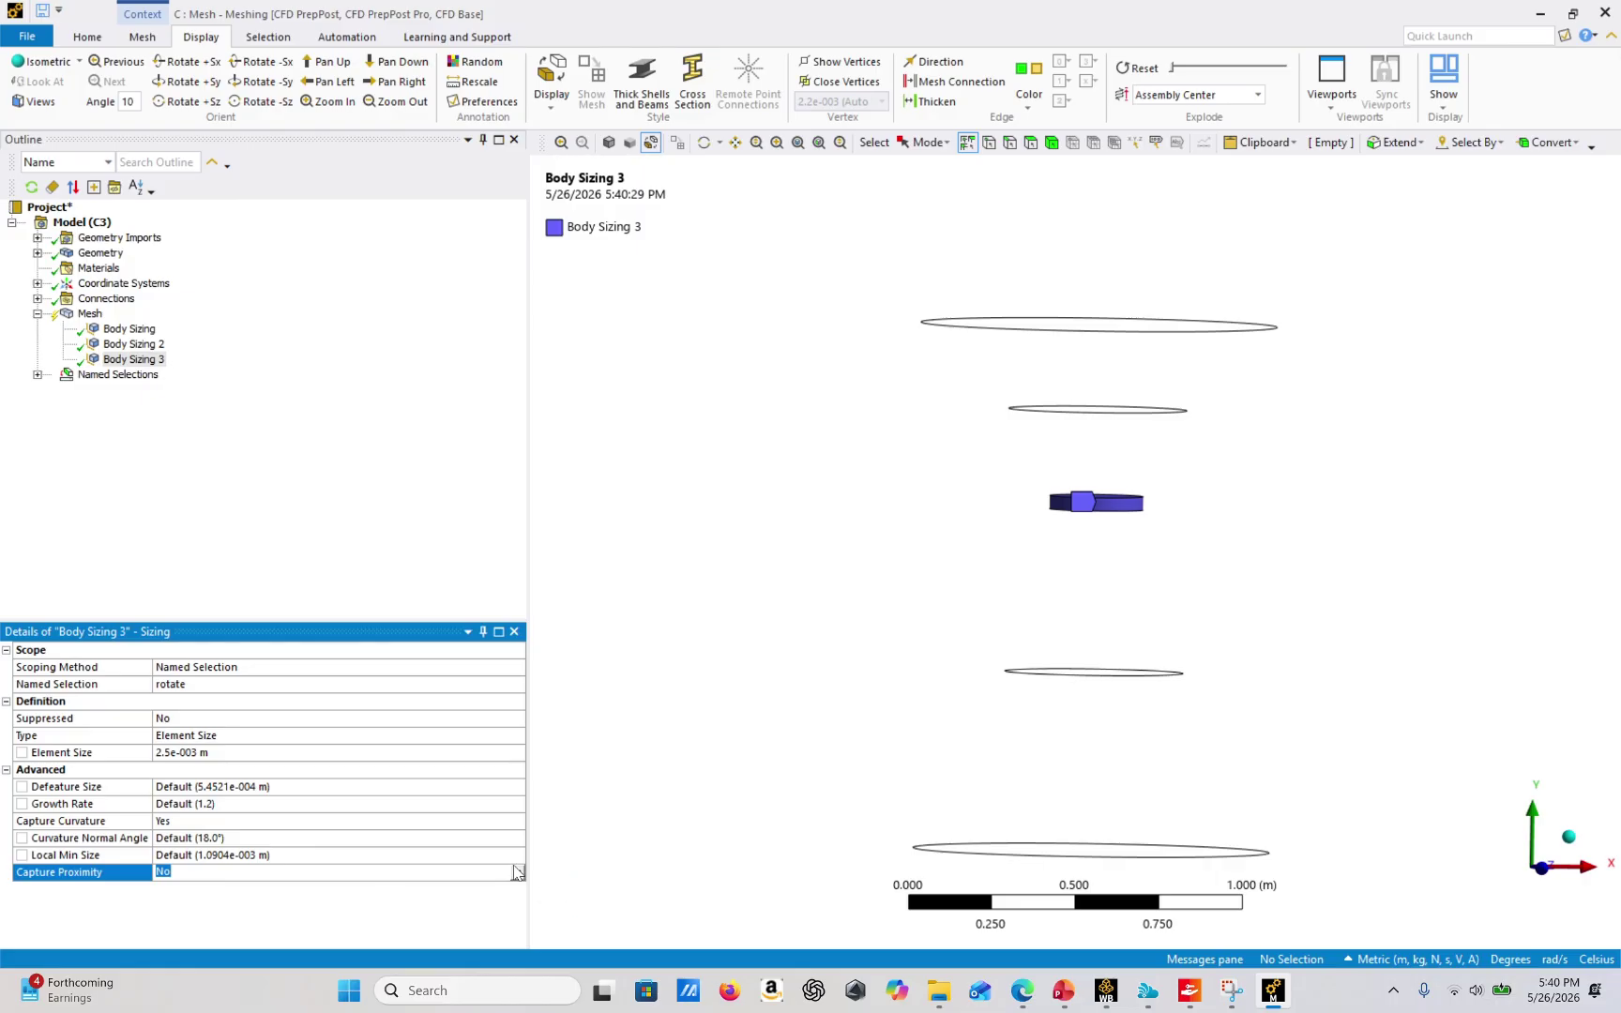
pyautogui.click(518, 875)
pyautogui.click(445, 899)
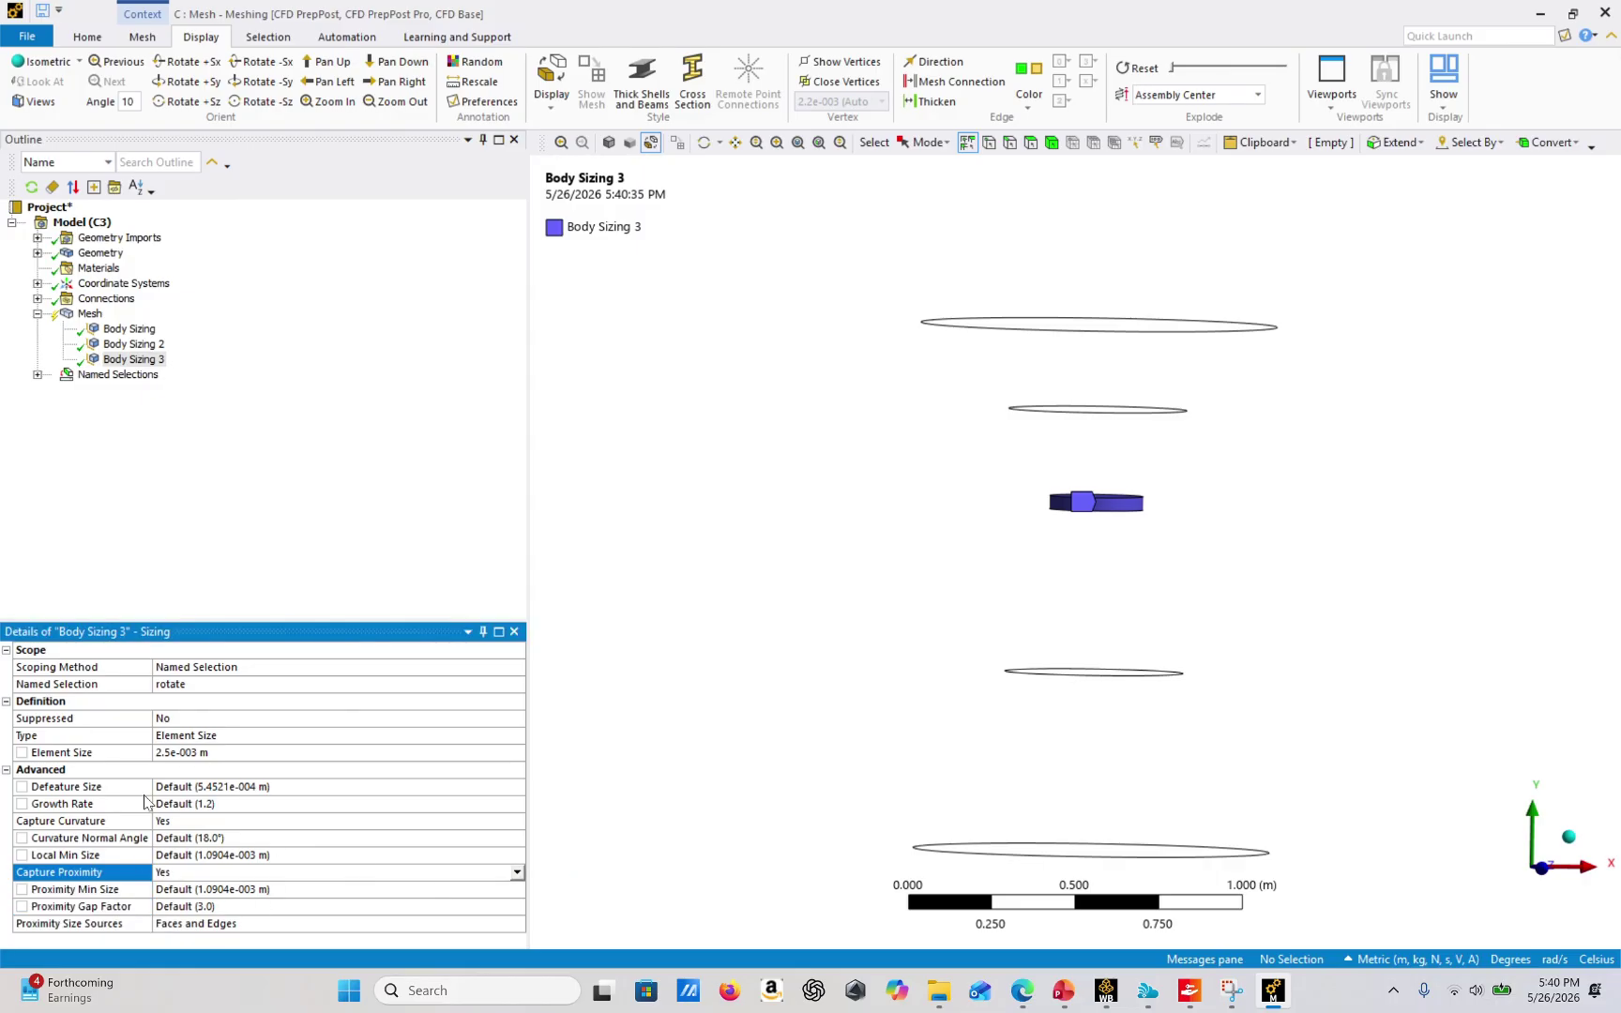
# Insert another sizing control under Mesh and scope it to the blade named selection.
pyautogui.click(91, 314)
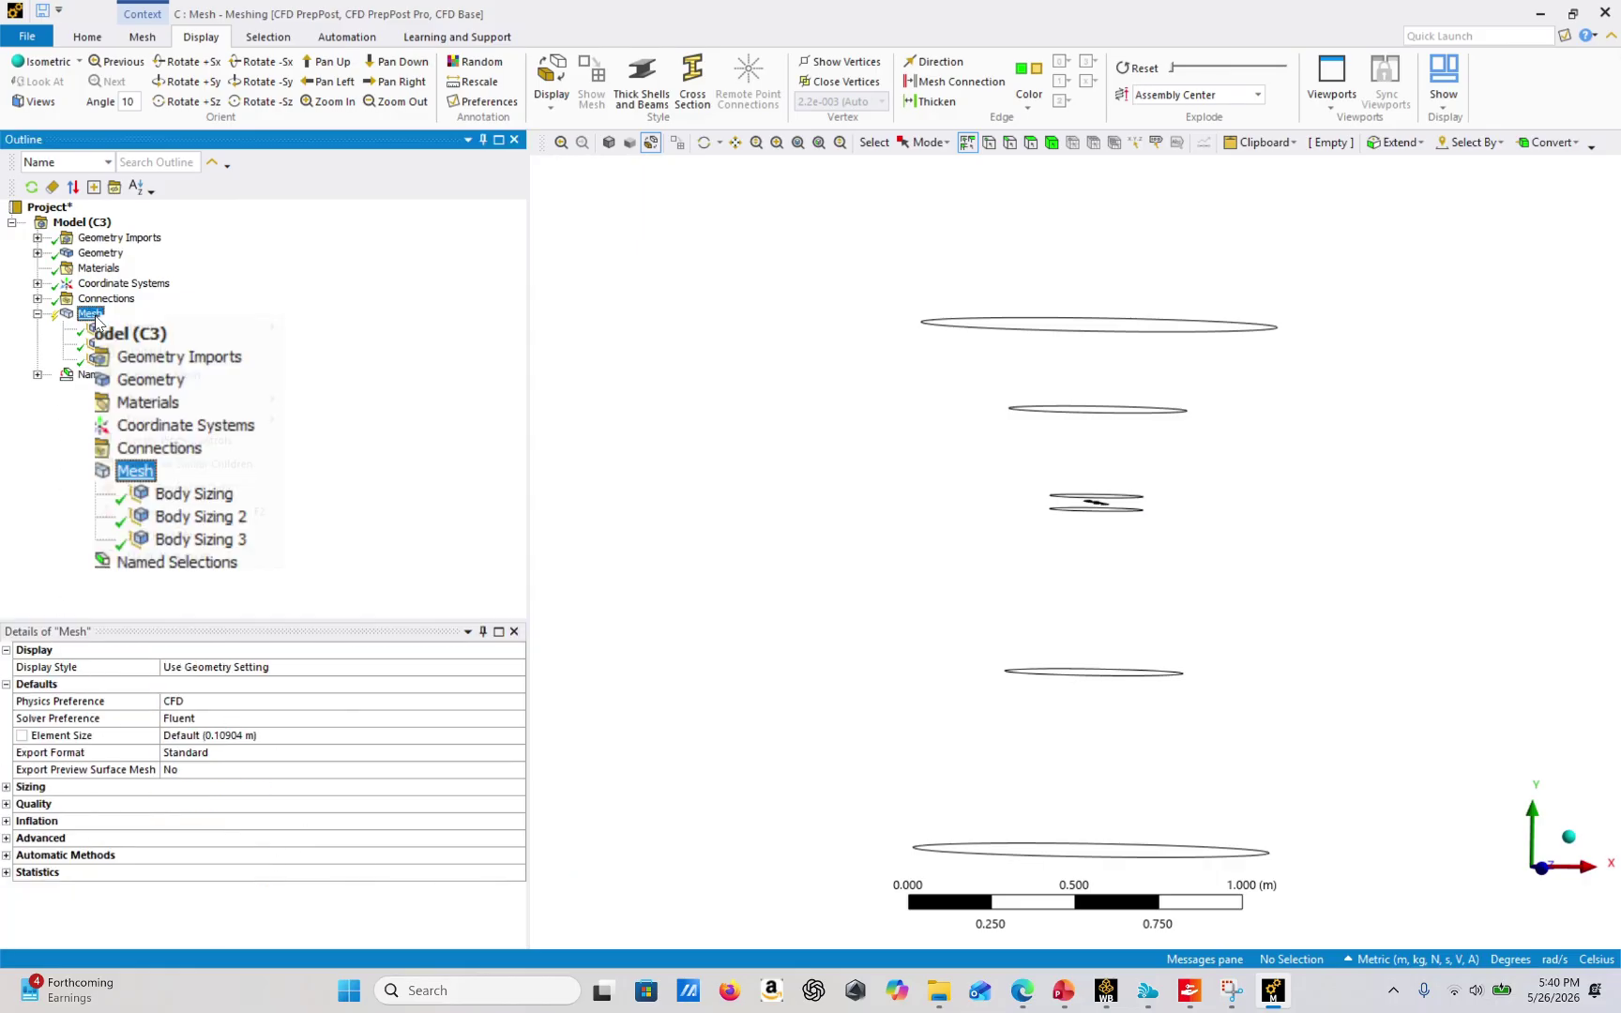
pyautogui.moveTo(141, 327)
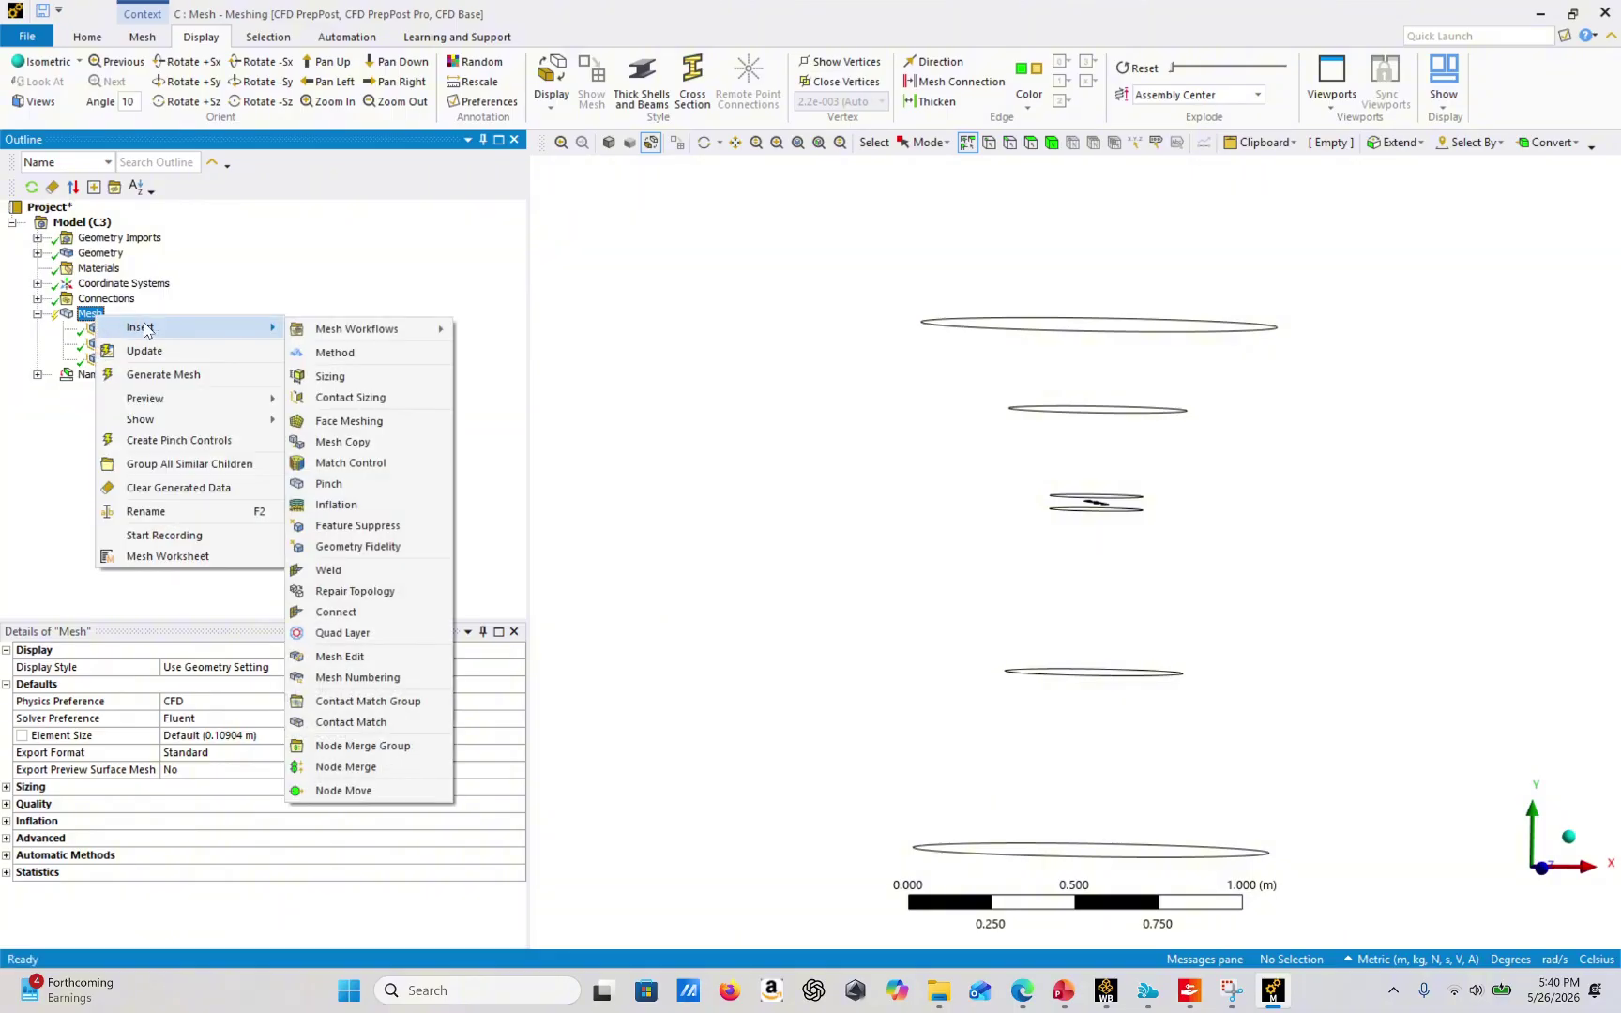
pyautogui.click(397, 385)
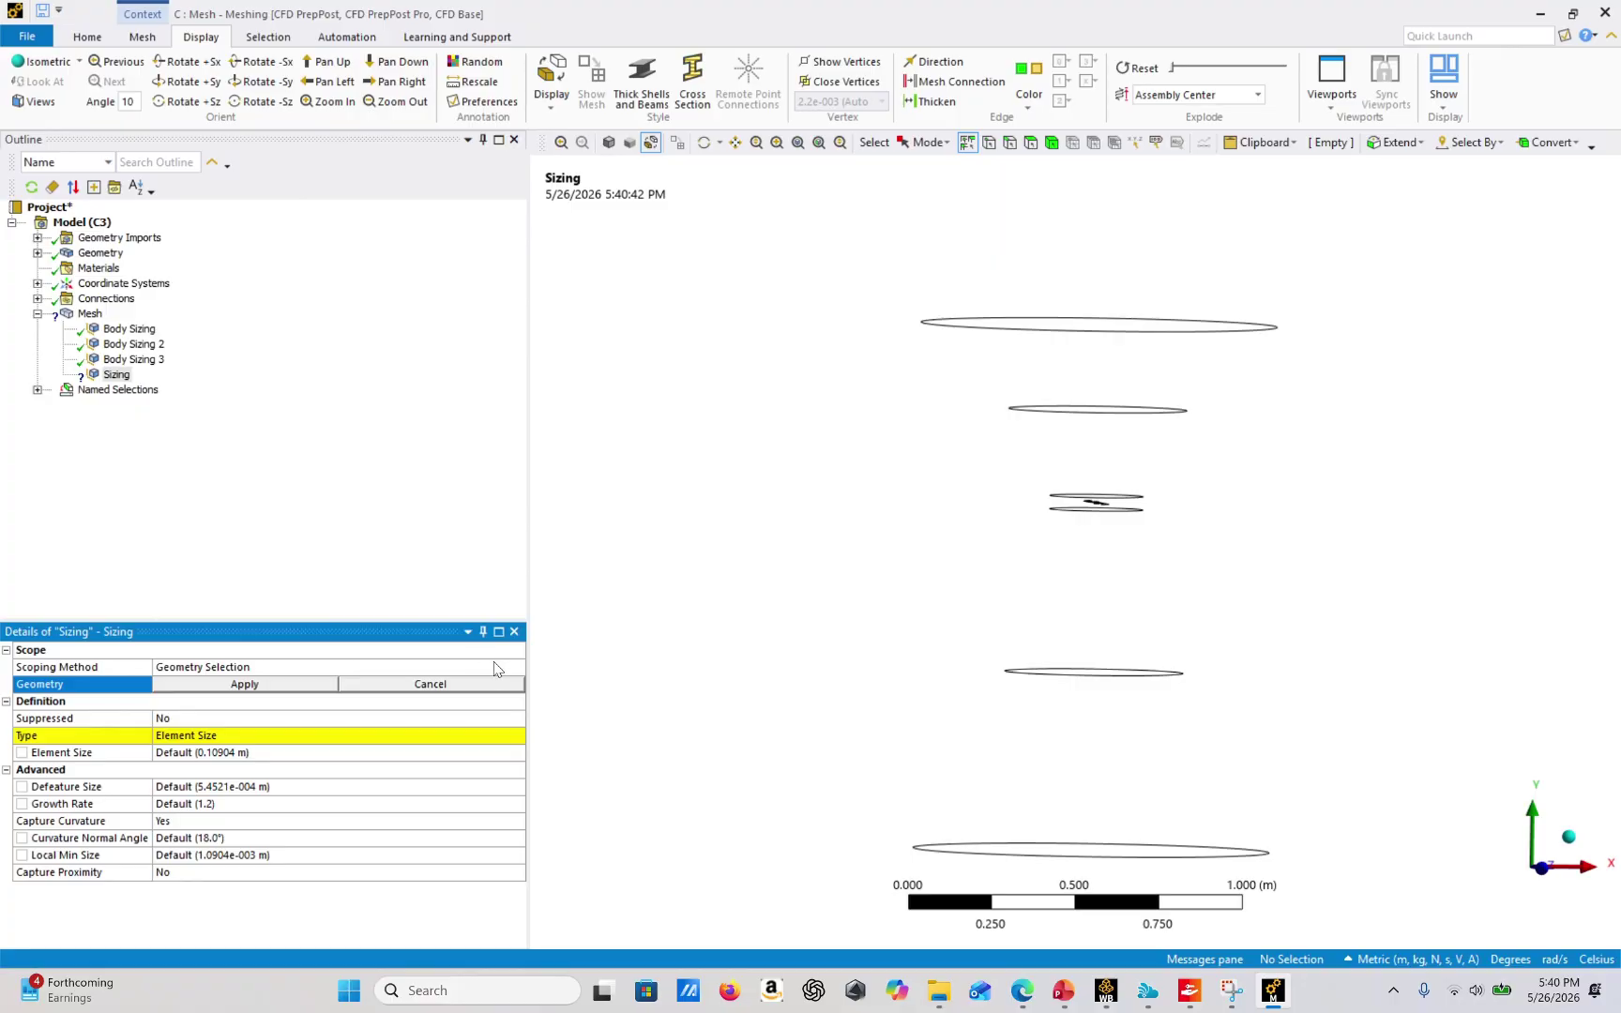
pyautogui.click(268, 666)
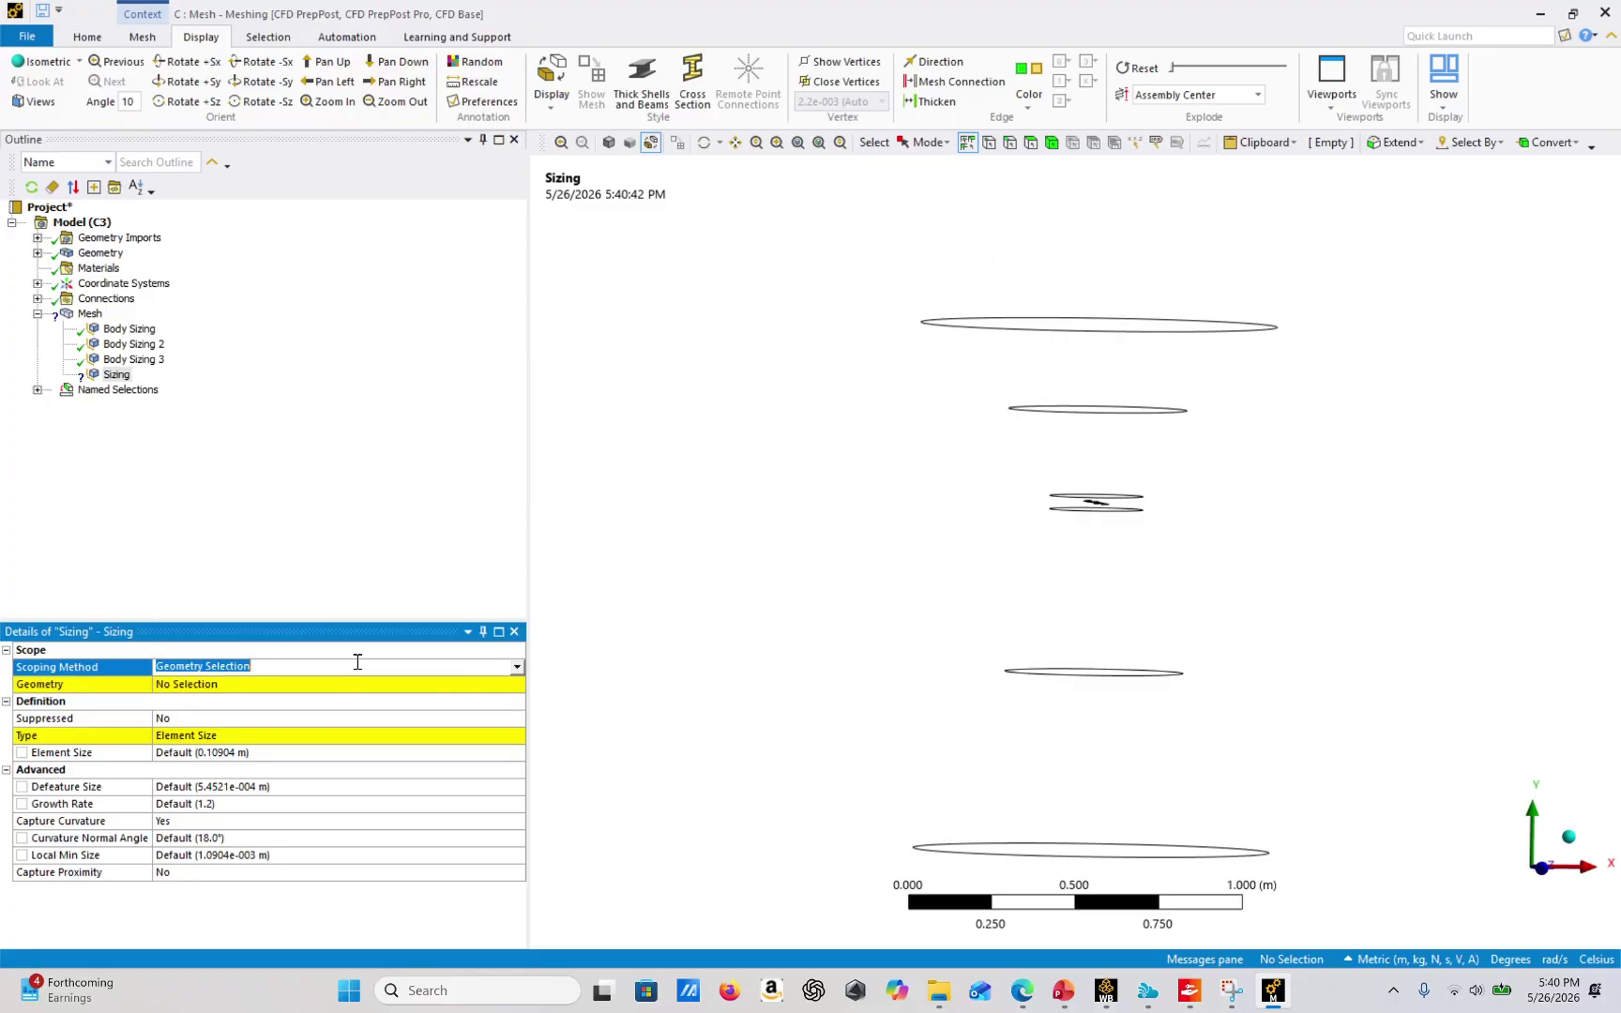
pyautogui.click(516, 666)
pyautogui.click(399, 695)
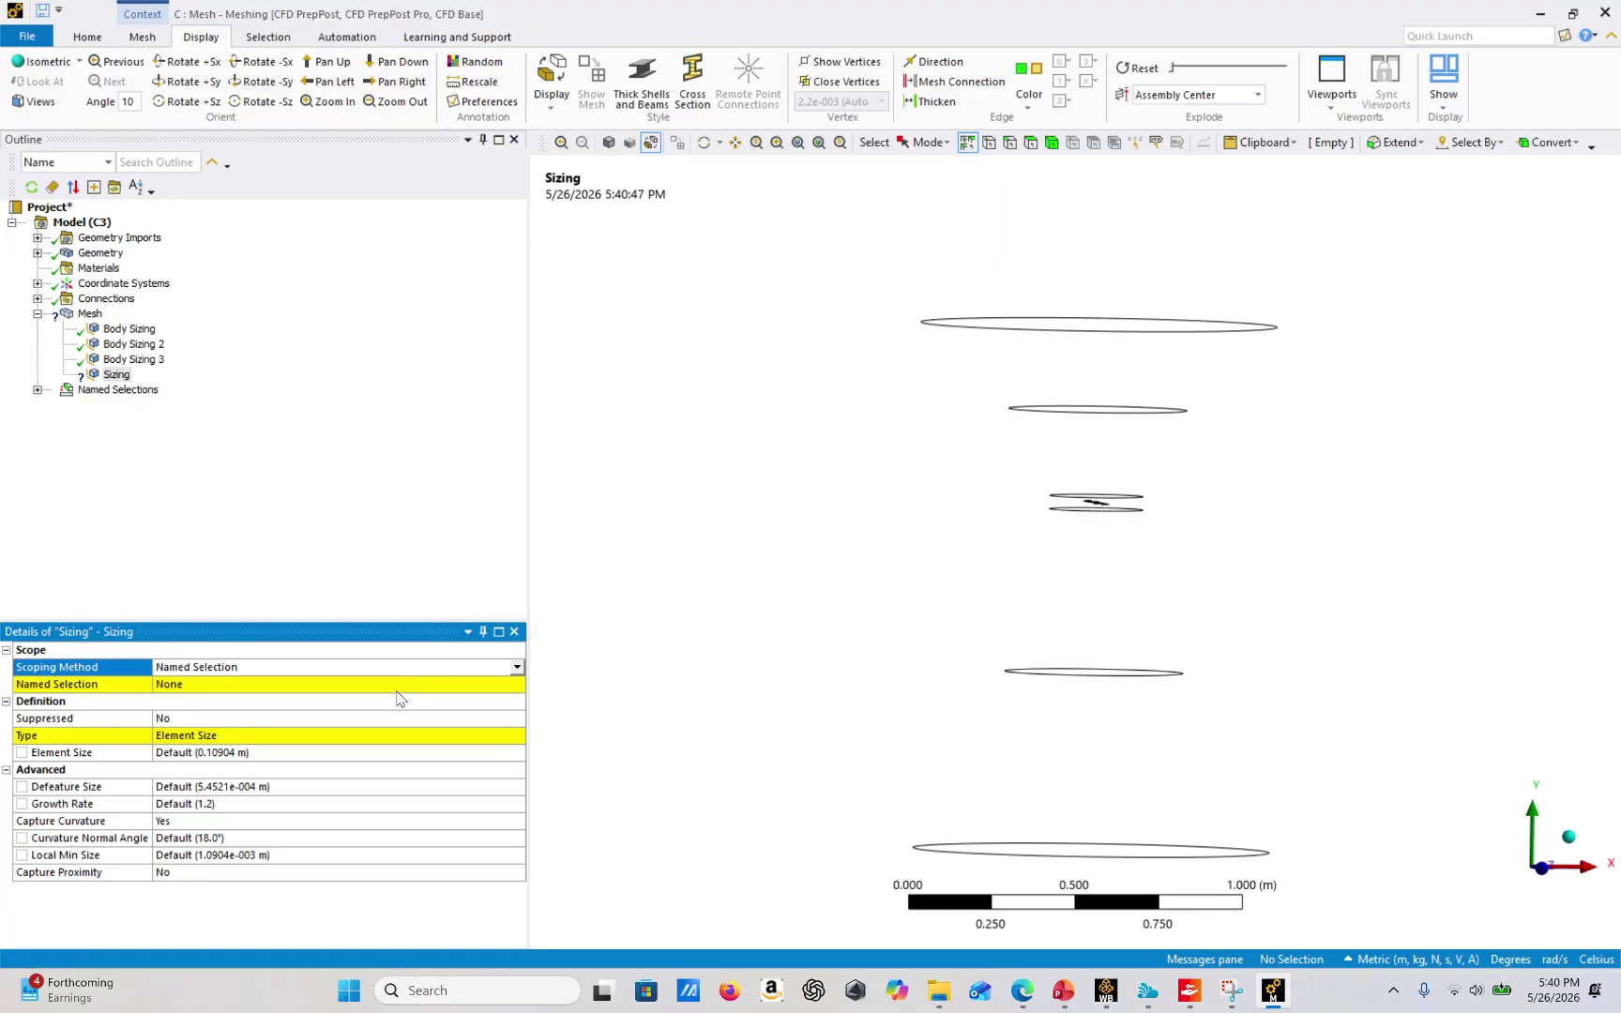
pyautogui.click(418, 685)
pyautogui.click(516, 683)
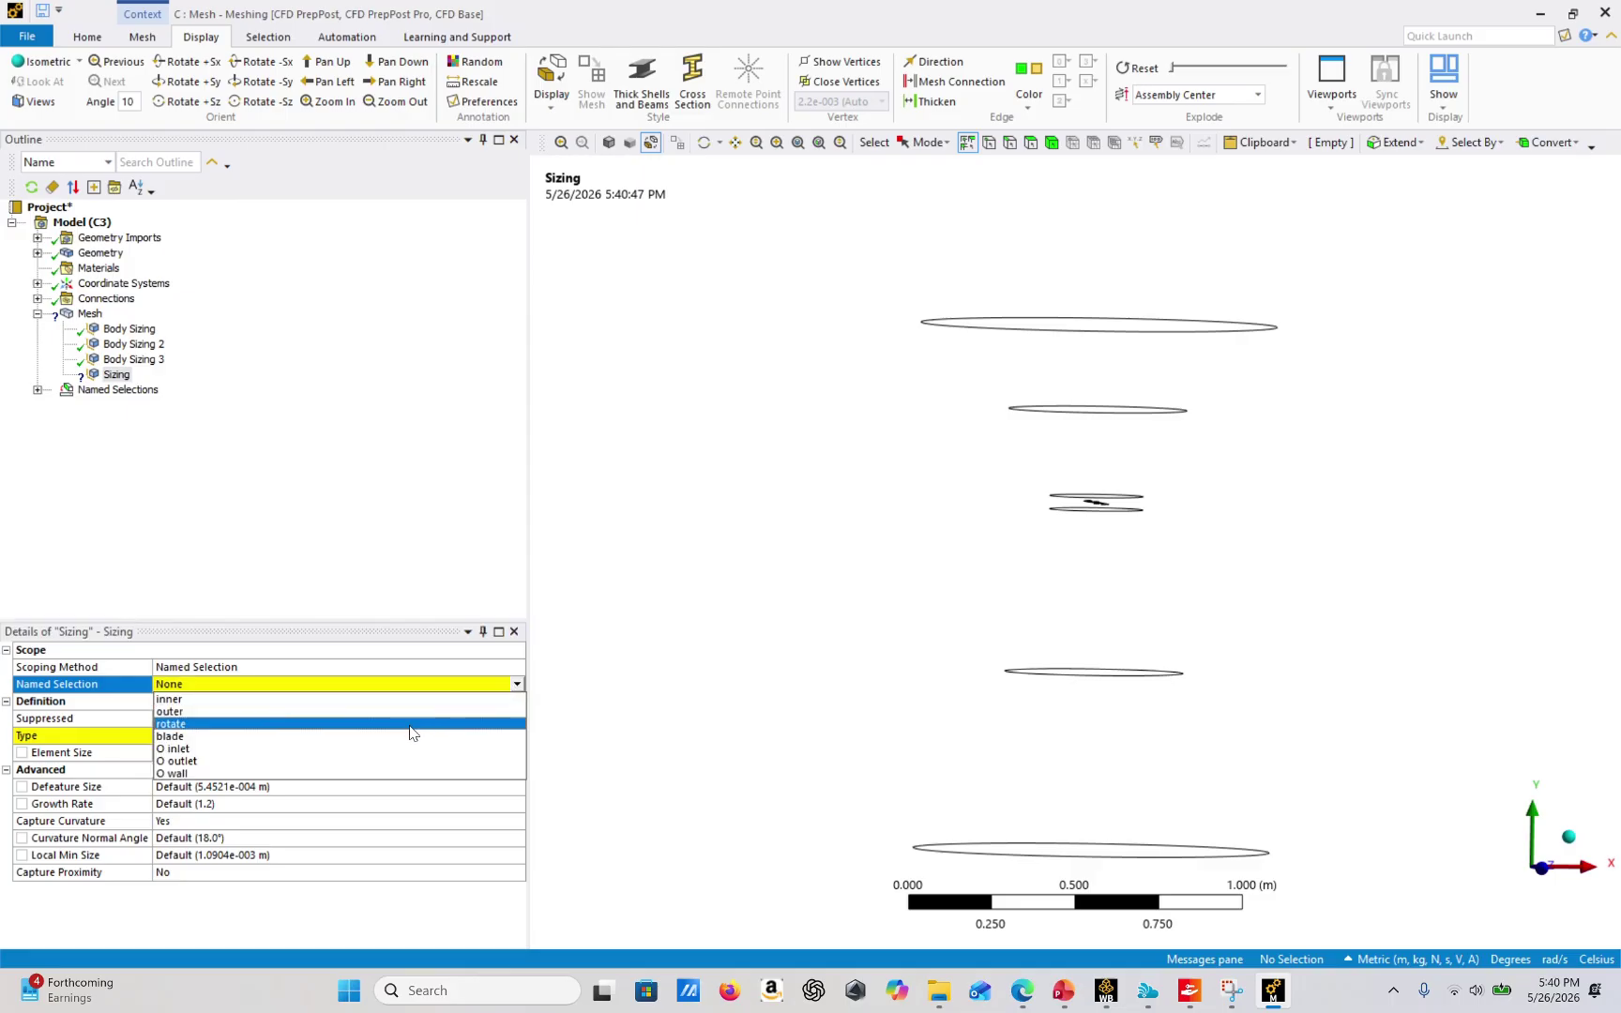
pyautogui.click(380, 732)
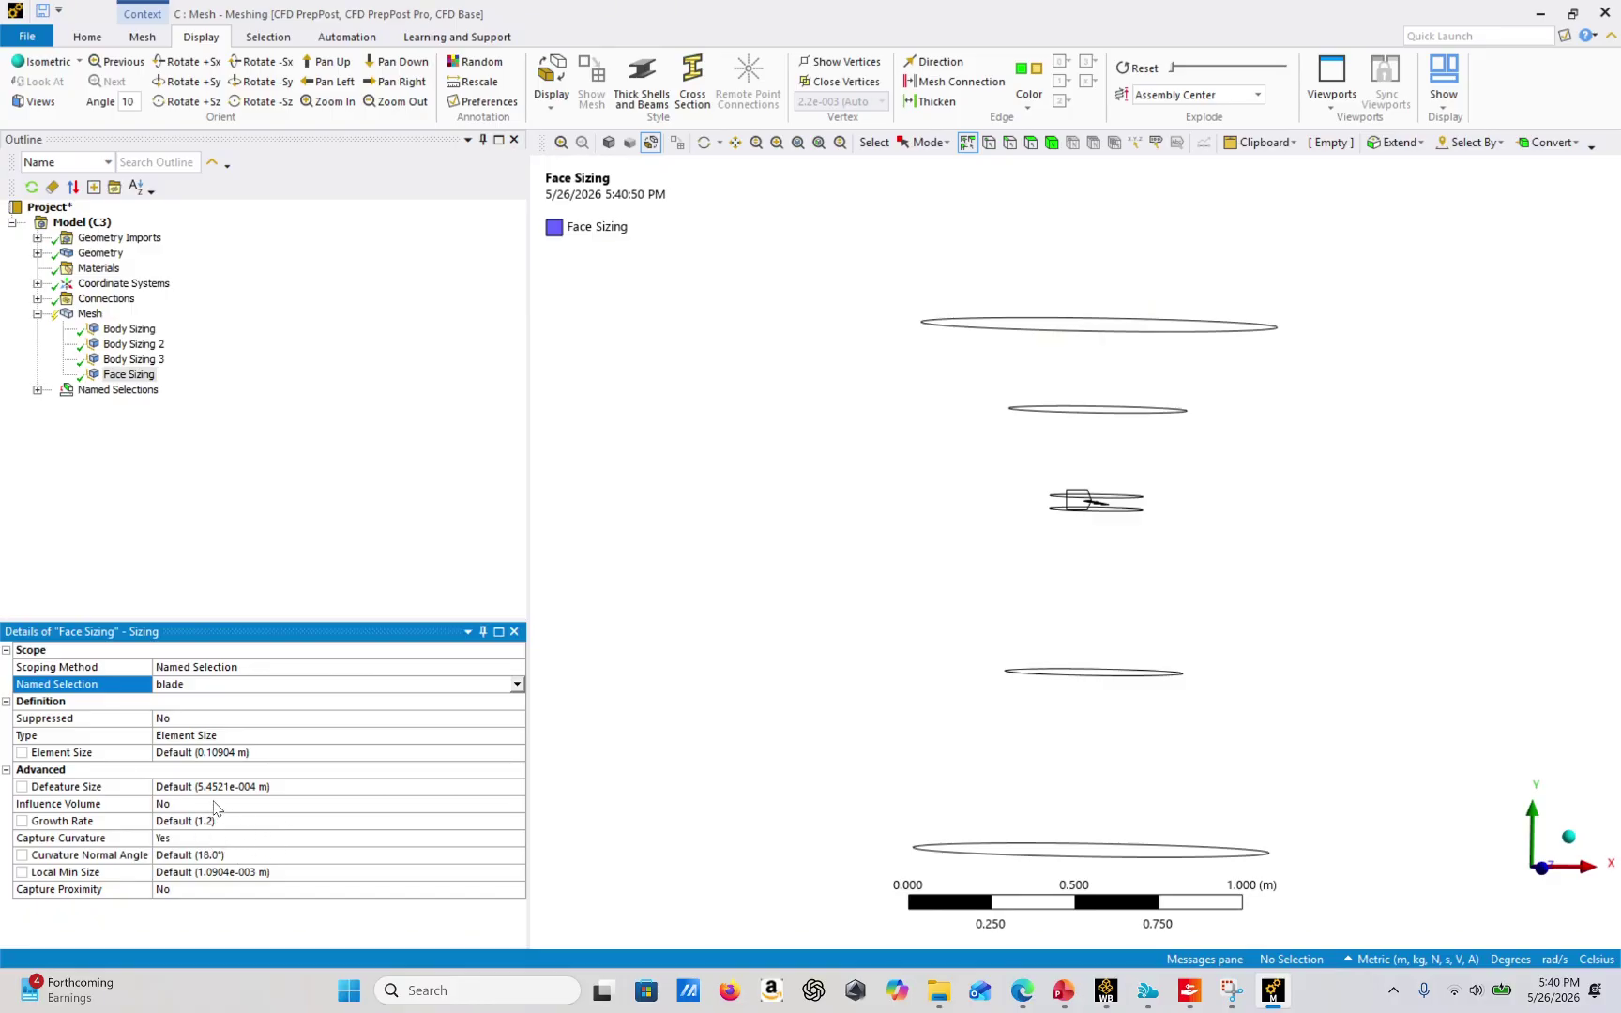
# Set the blade face sizing's element size to 4e-4 m.
pyautogui.click(206, 752)
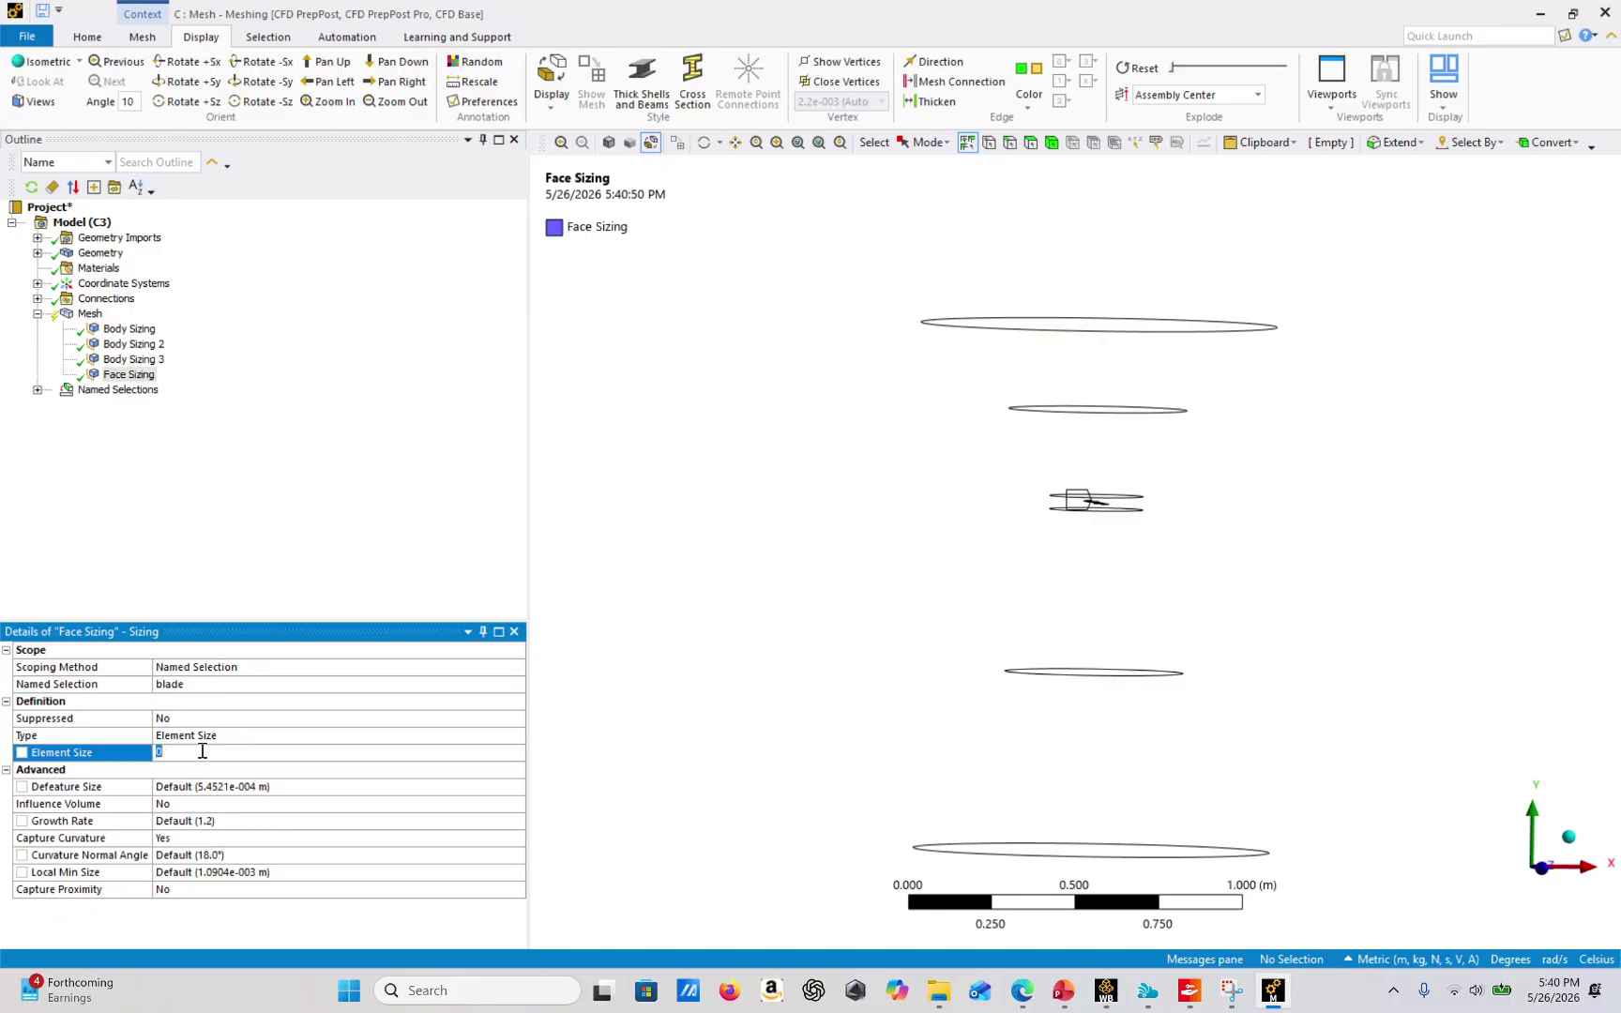
pyautogui.write('4e-4')
pyautogui.press('Return')
# Switch the model display from wireframe to shaded exterior and edges.
pyautogui.click(552, 89)
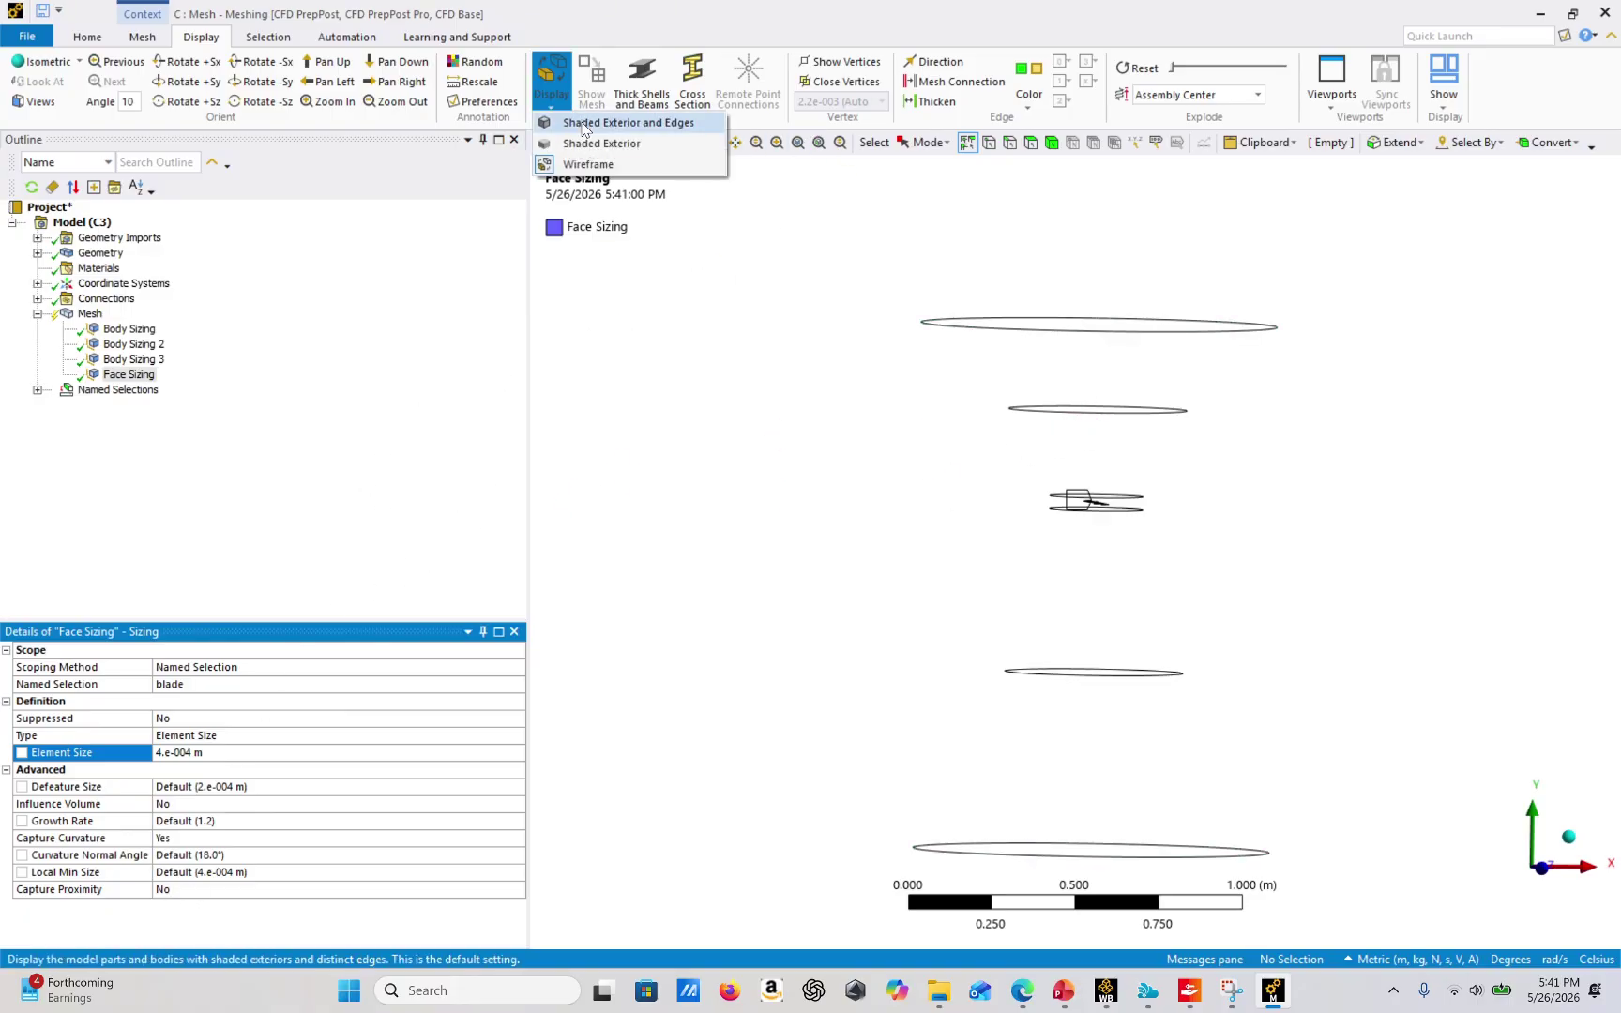
pyautogui.click(583, 123)
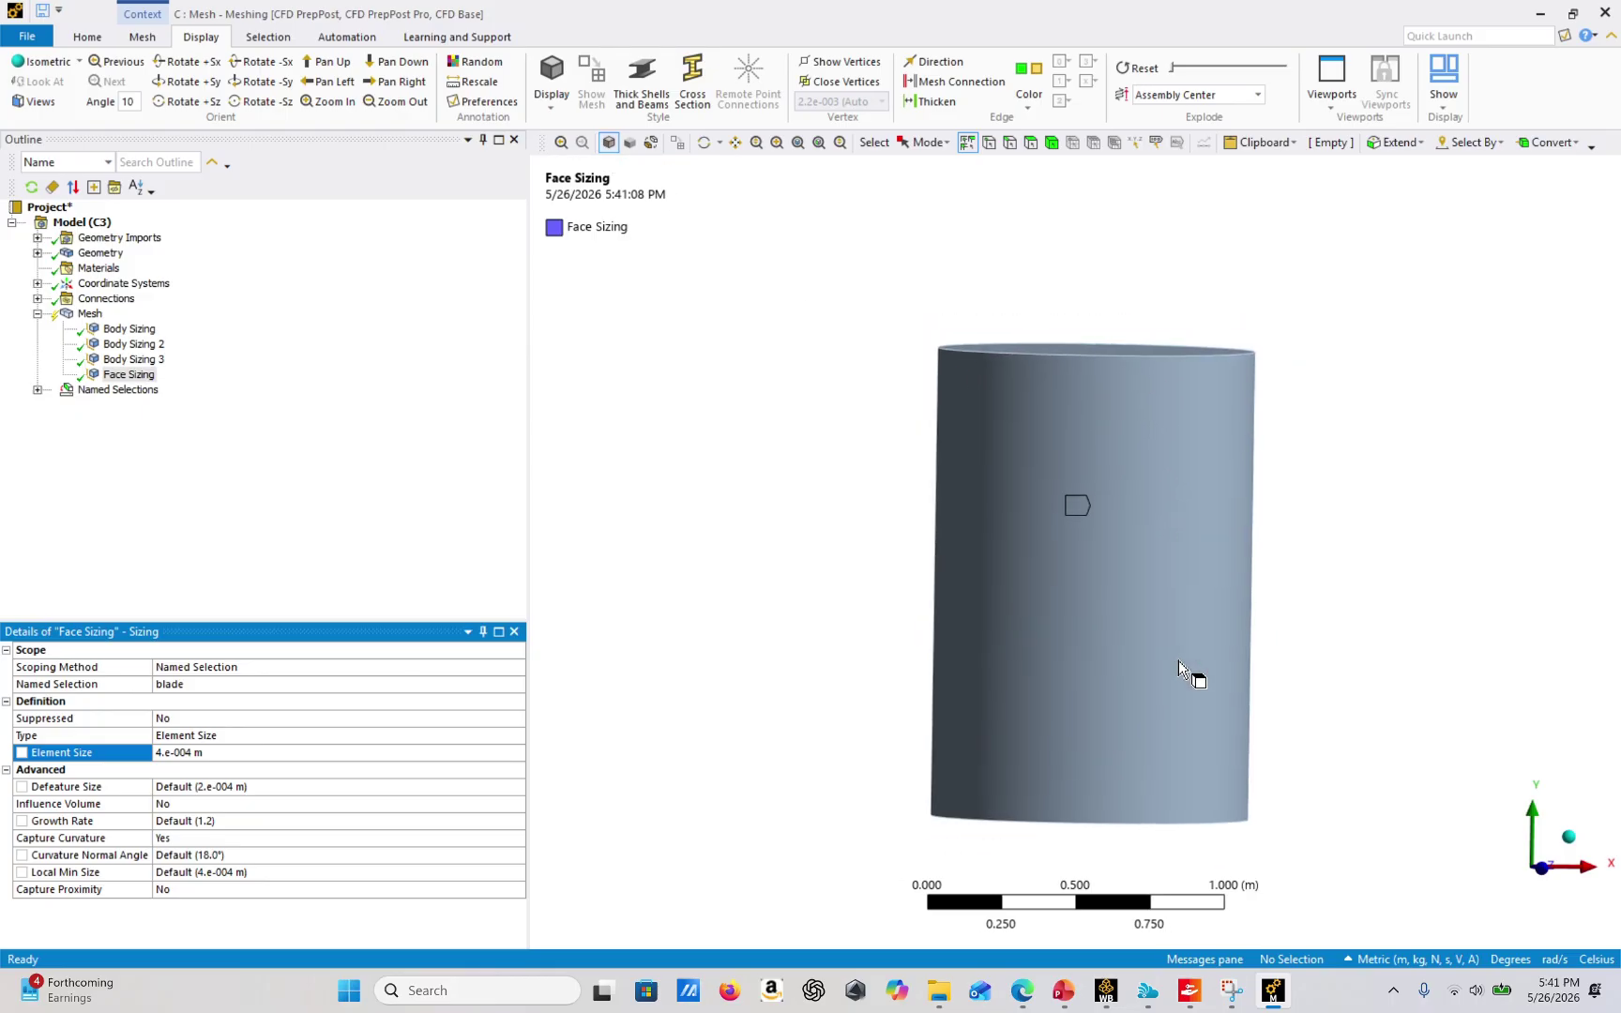
pyautogui.scroll(5, 1178, 660)
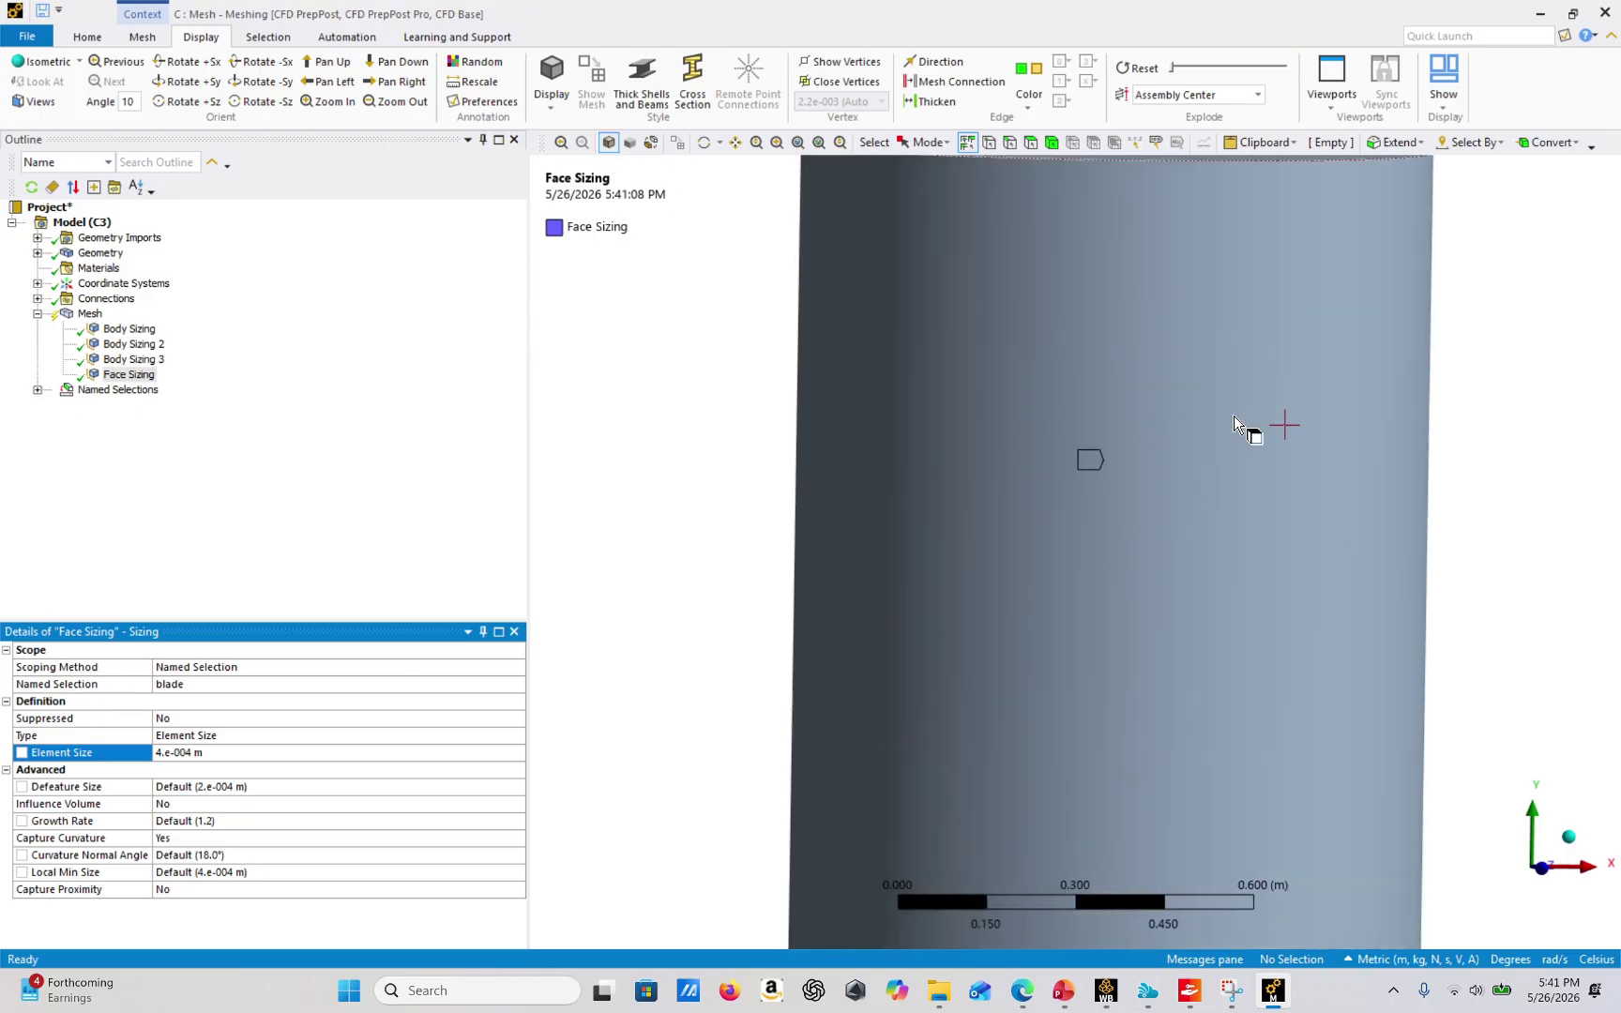
pyautogui.scroll(-3, 1303, 565)
pyautogui.moveTo(1241, 571); pyautogui.dragTo(1223, 570, button='middle')
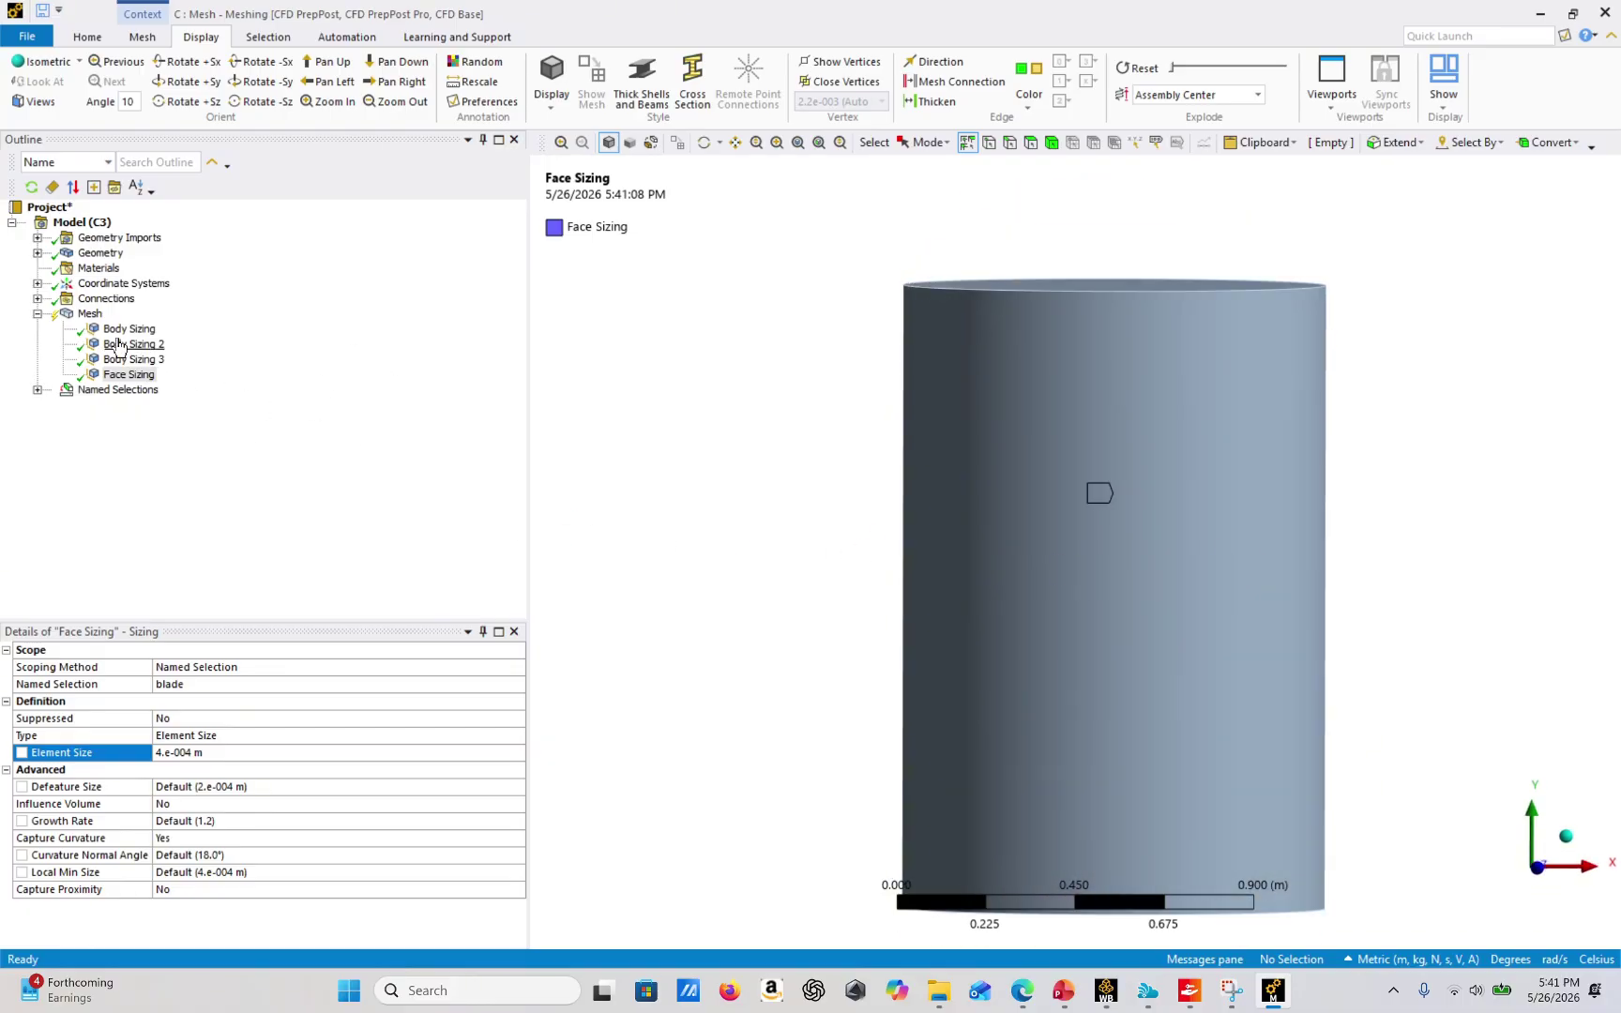
# Generate the mesh for all parts of the domain setup and bring the whole meshed outer cylinder into view.
pyautogui.click(90, 314)
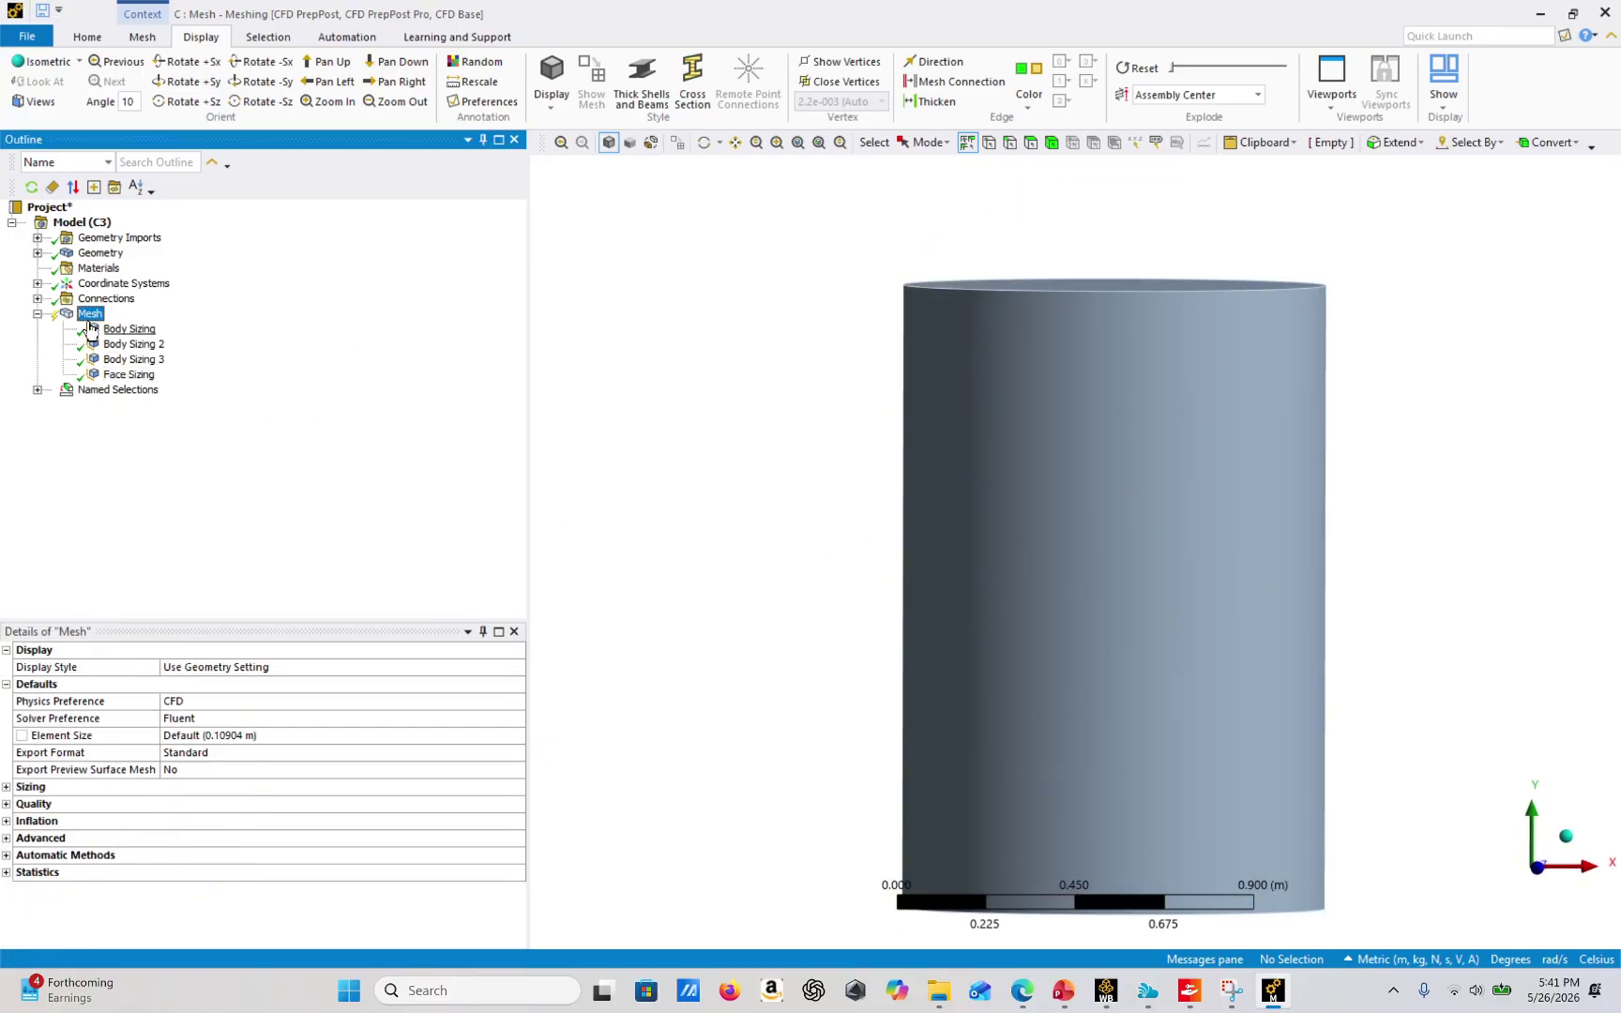
pyautogui.click(87, 36)
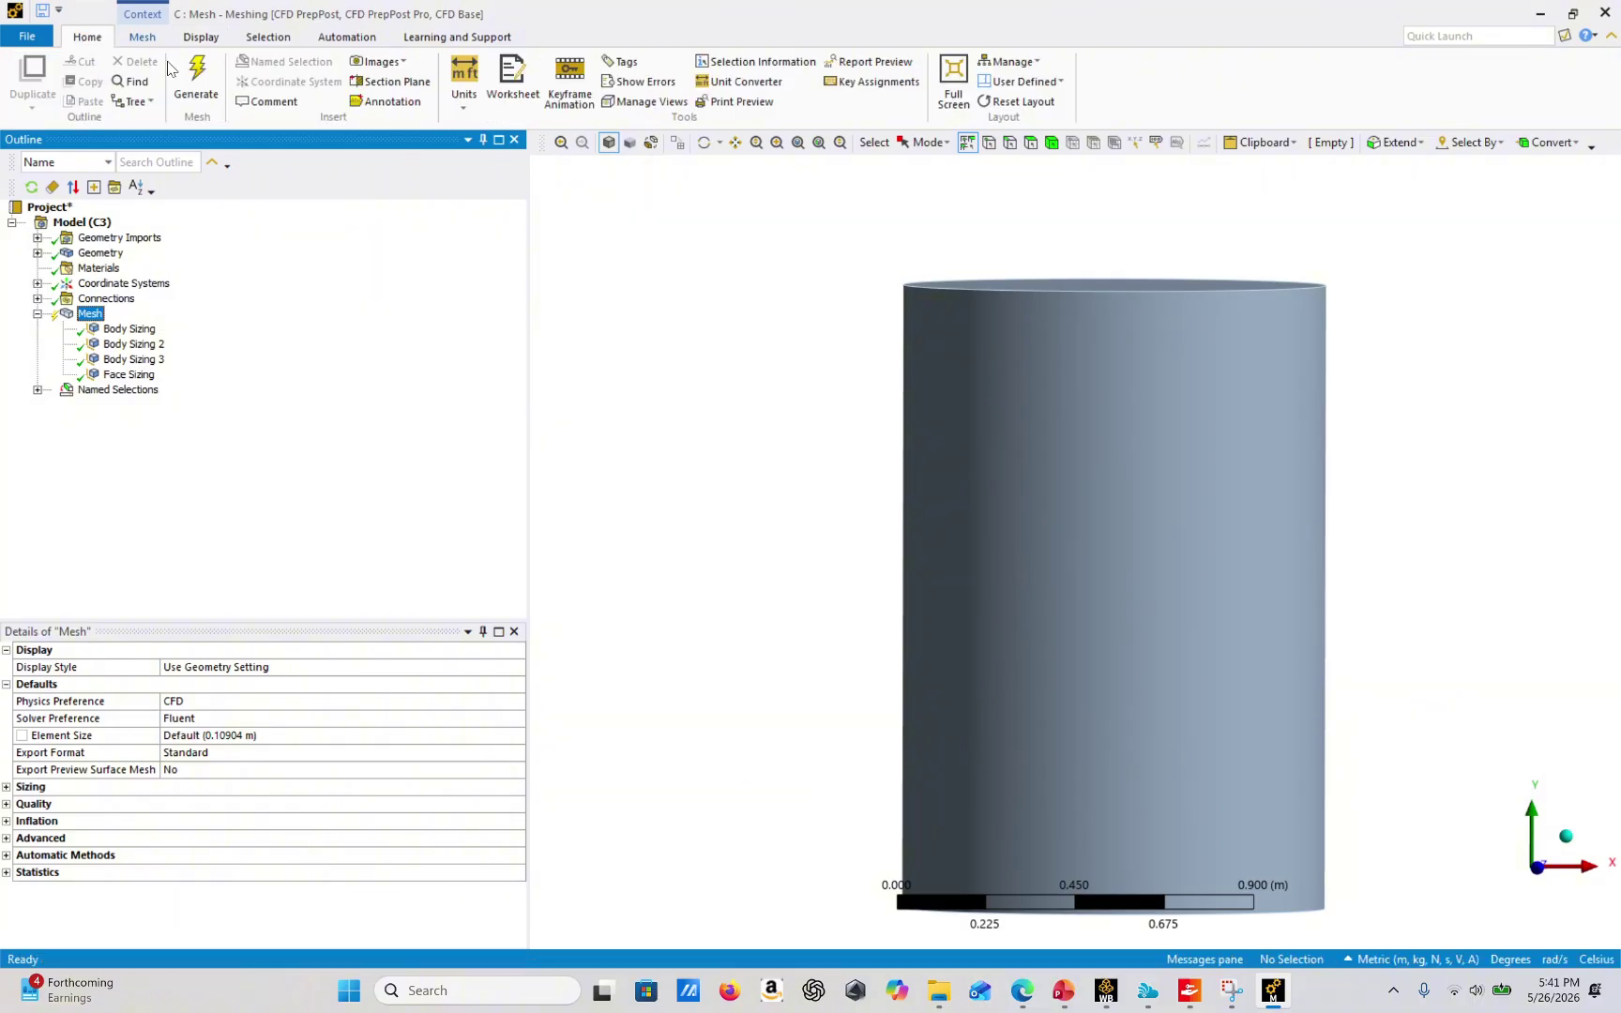
pyautogui.click(196, 75)
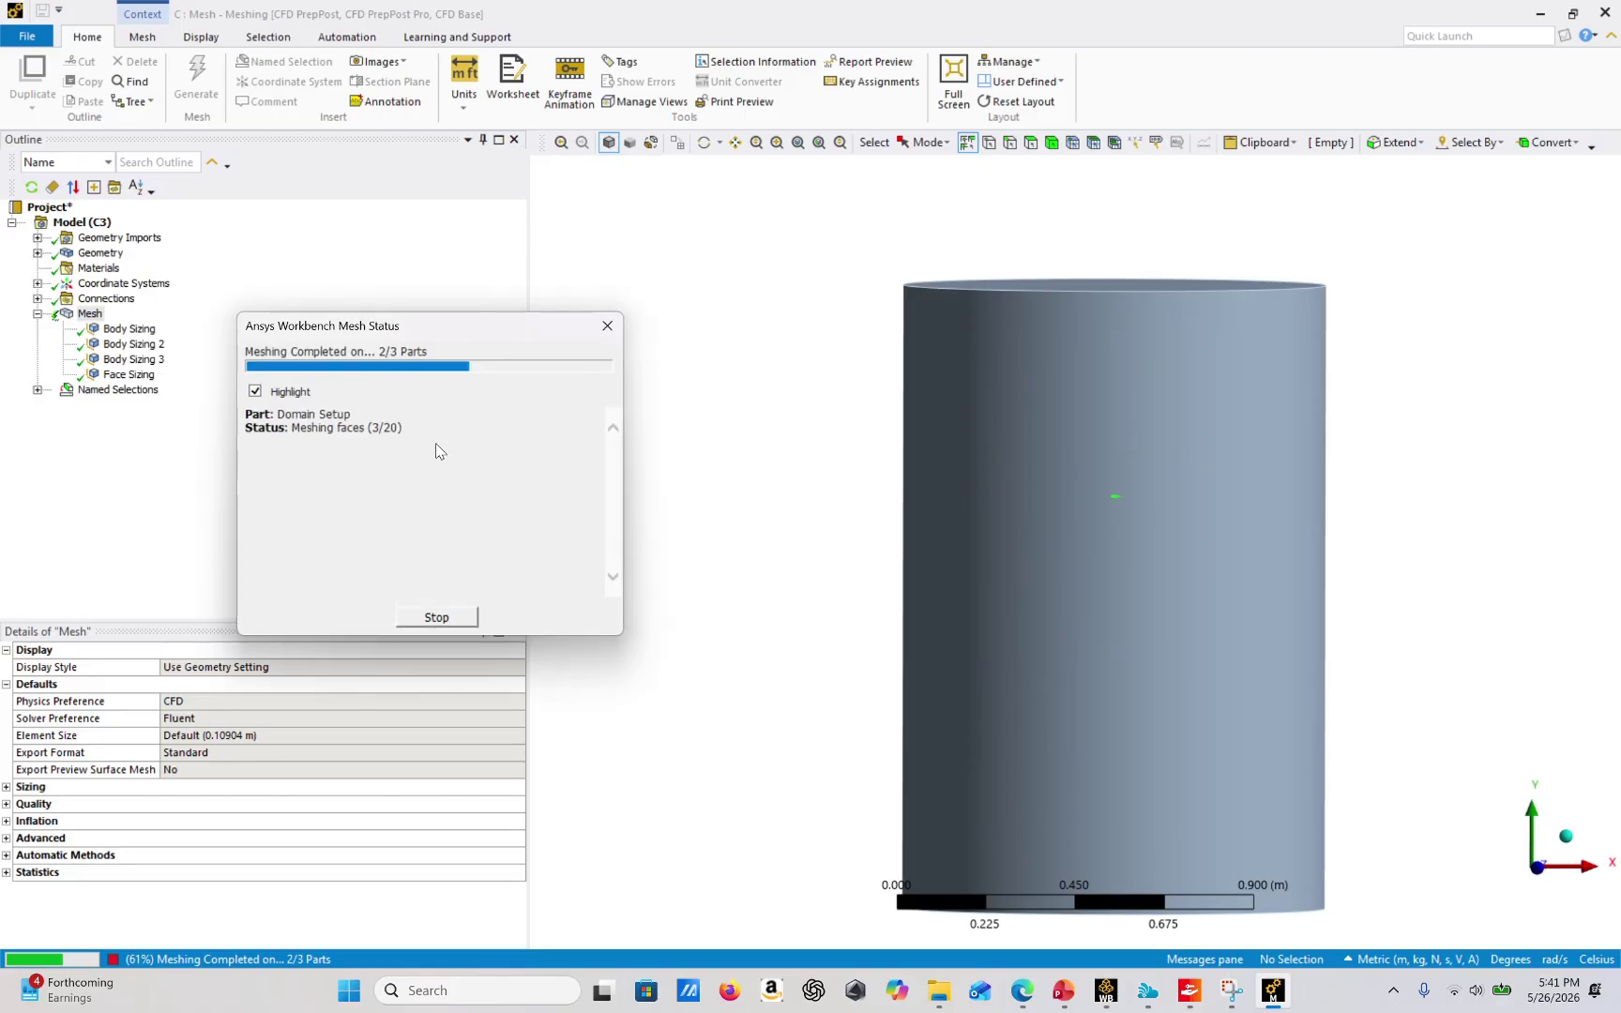
pyautogui.scroll(5, 1140, 518)
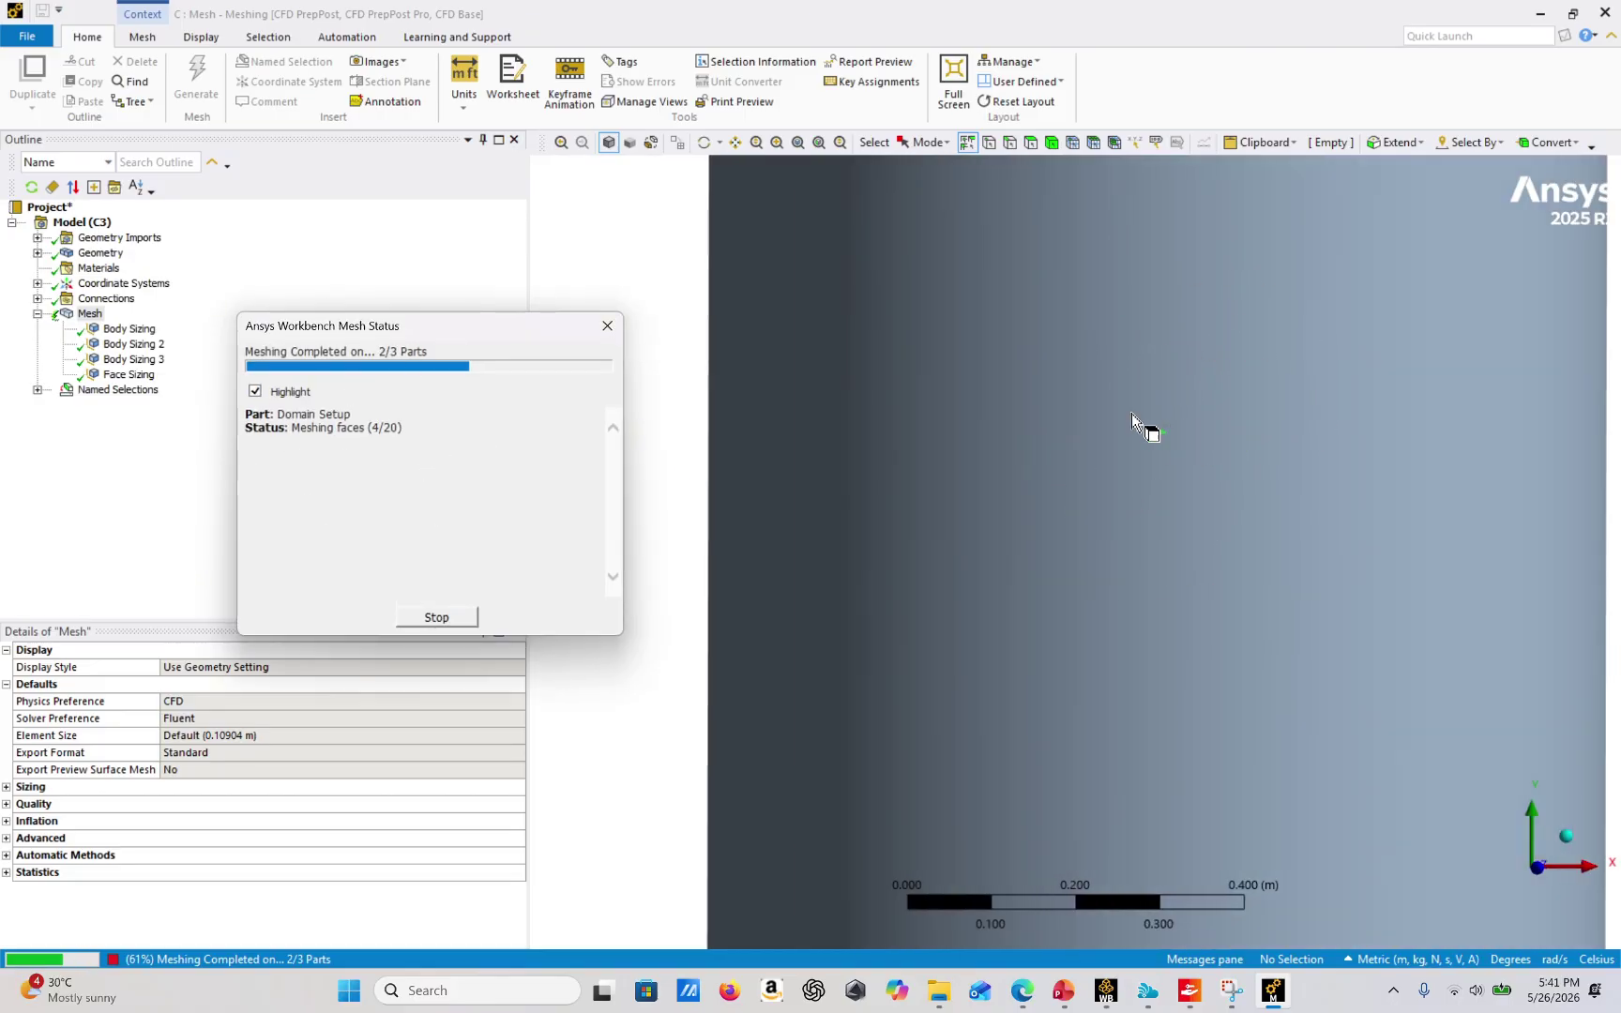
pyautogui.scroll(3, 1229, 403)
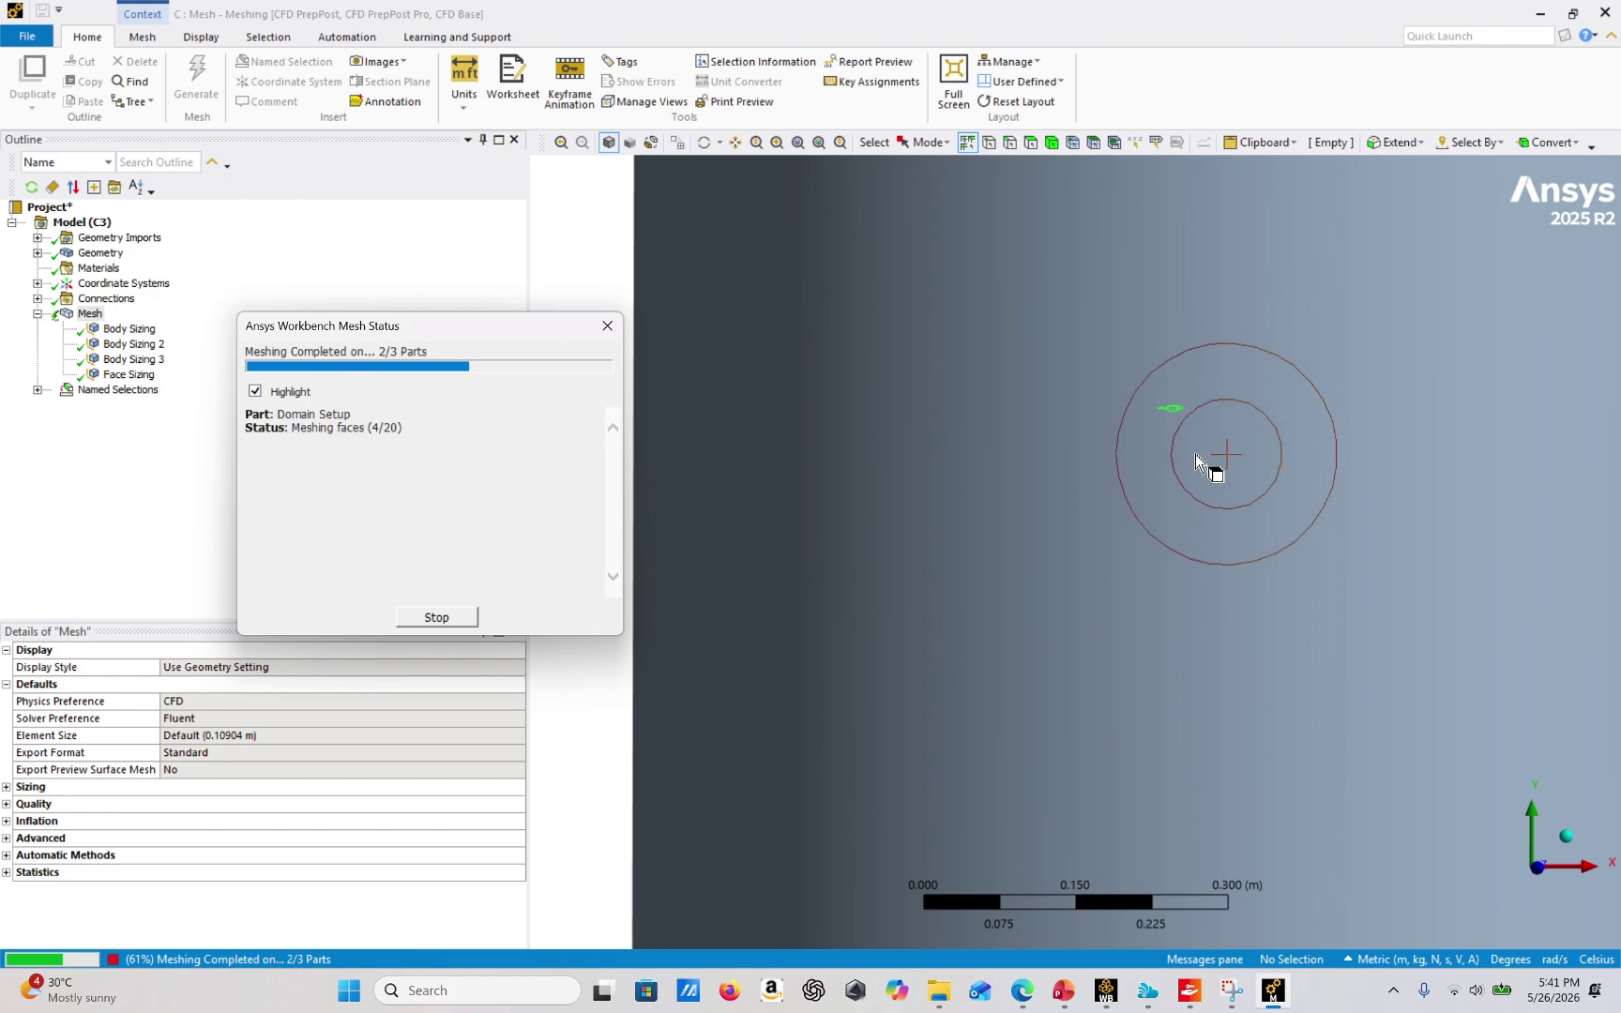
pyautogui.scroll(5, 1173, 375)
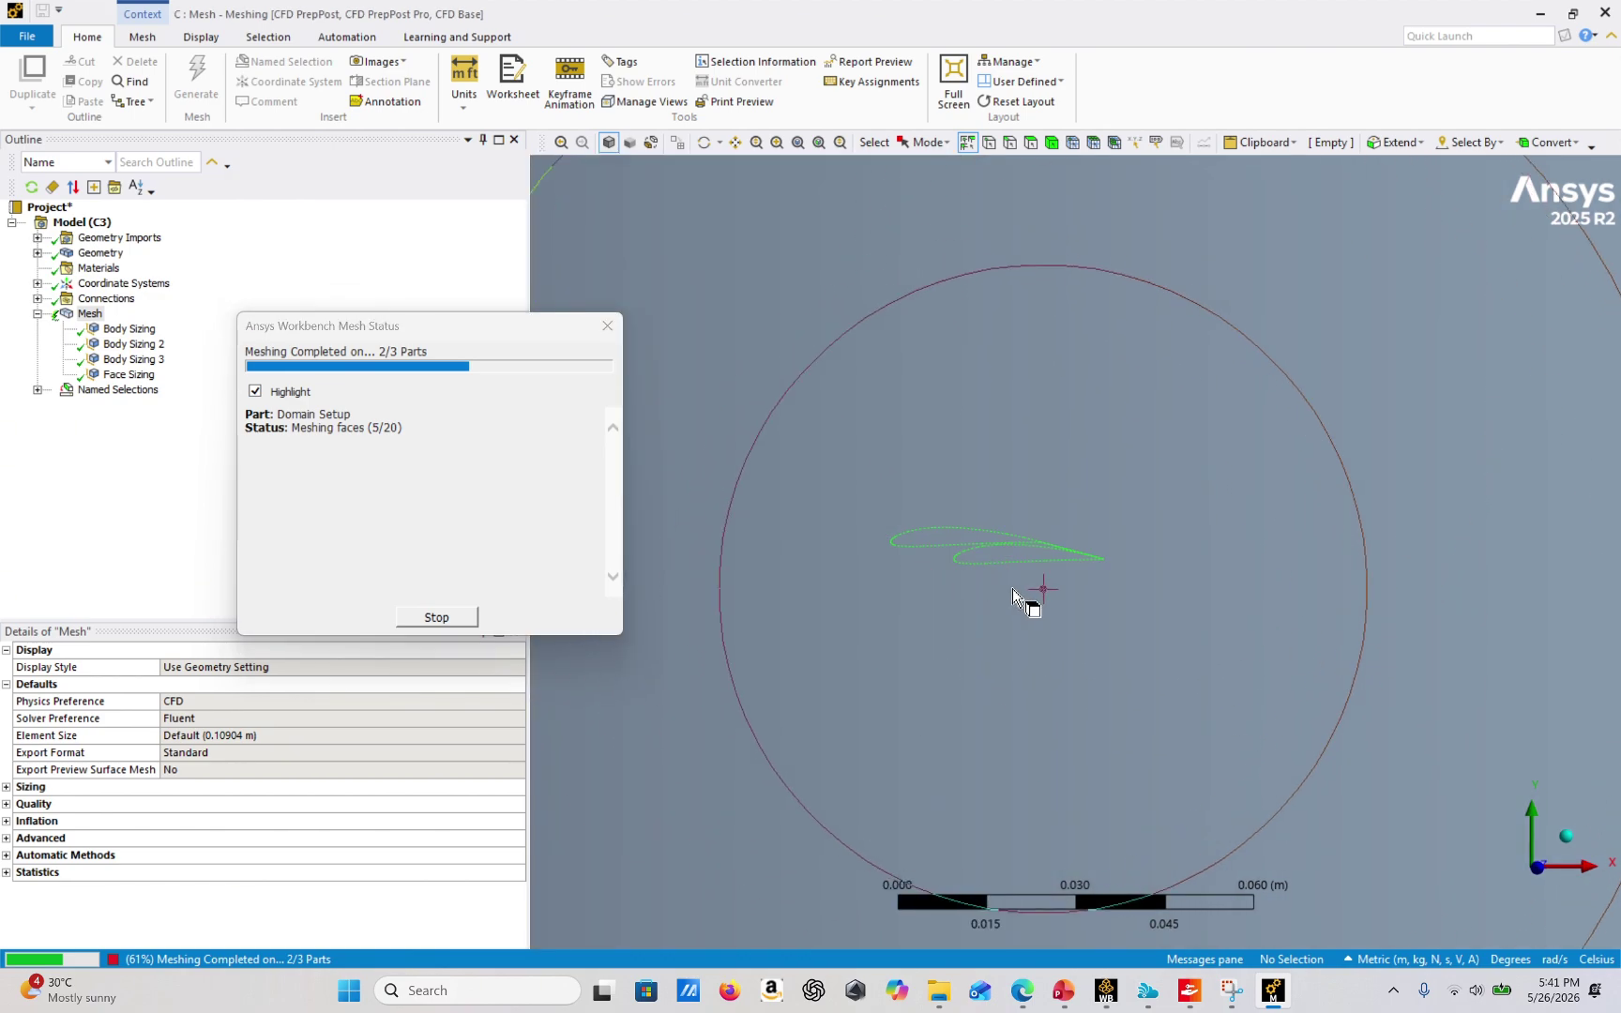
pyautogui.scroll(-1, 1012, 587)
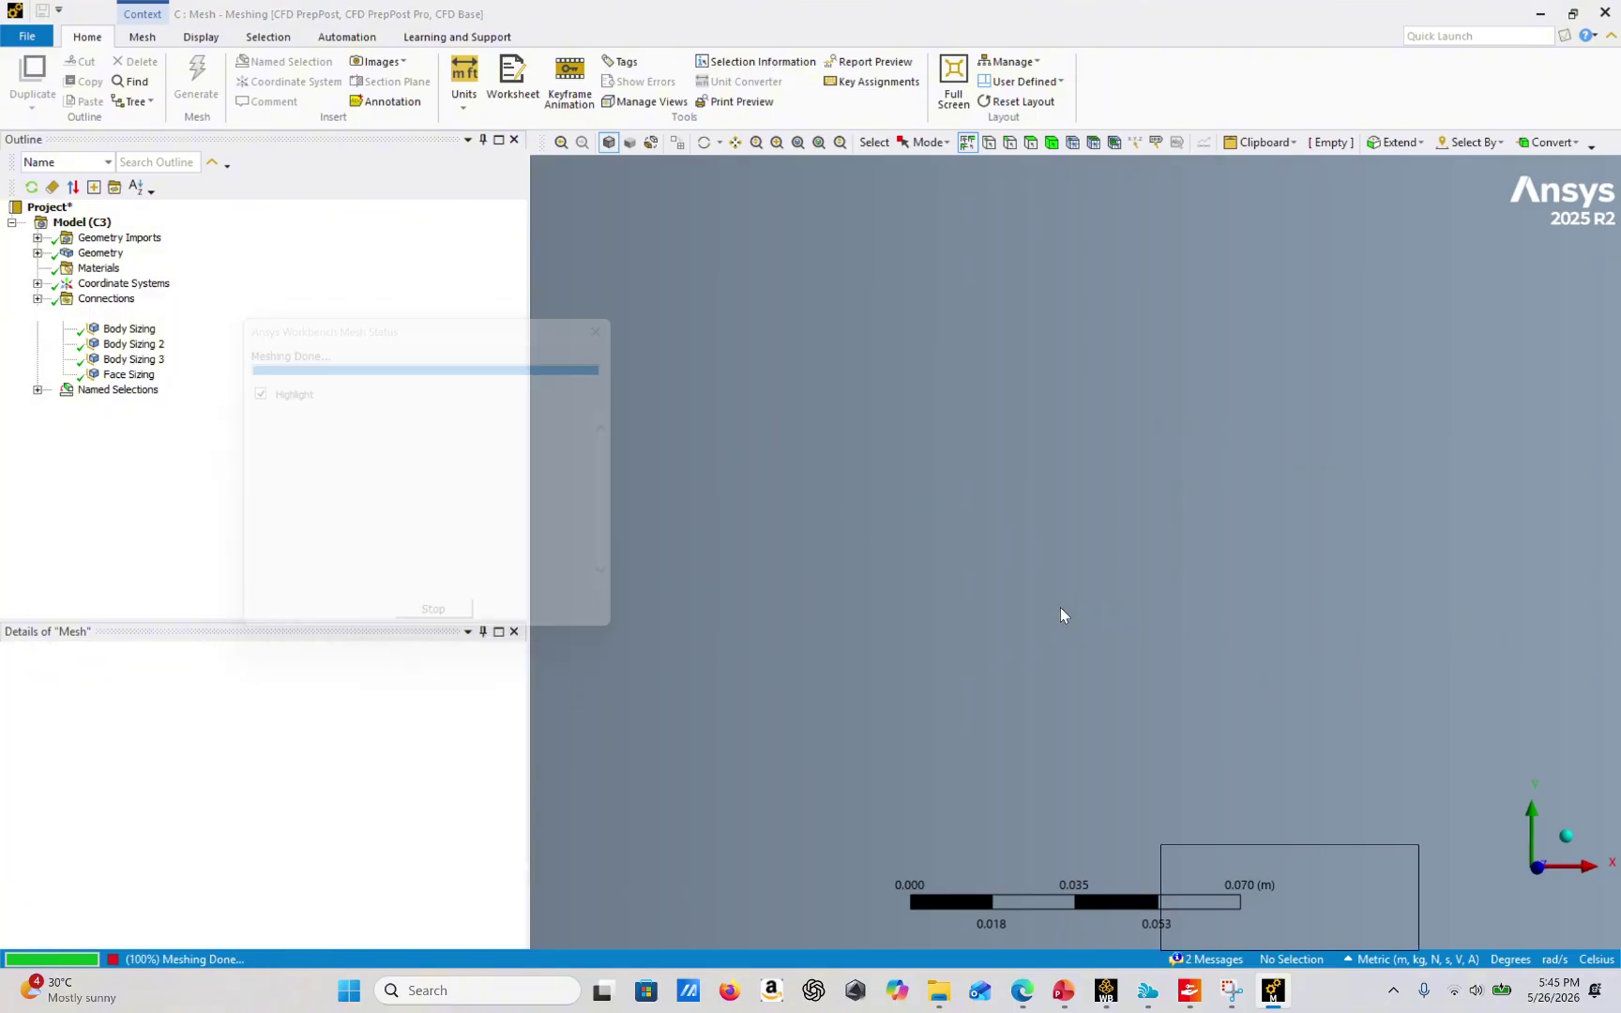
pyautogui.scroll(-8, 1192, 608)
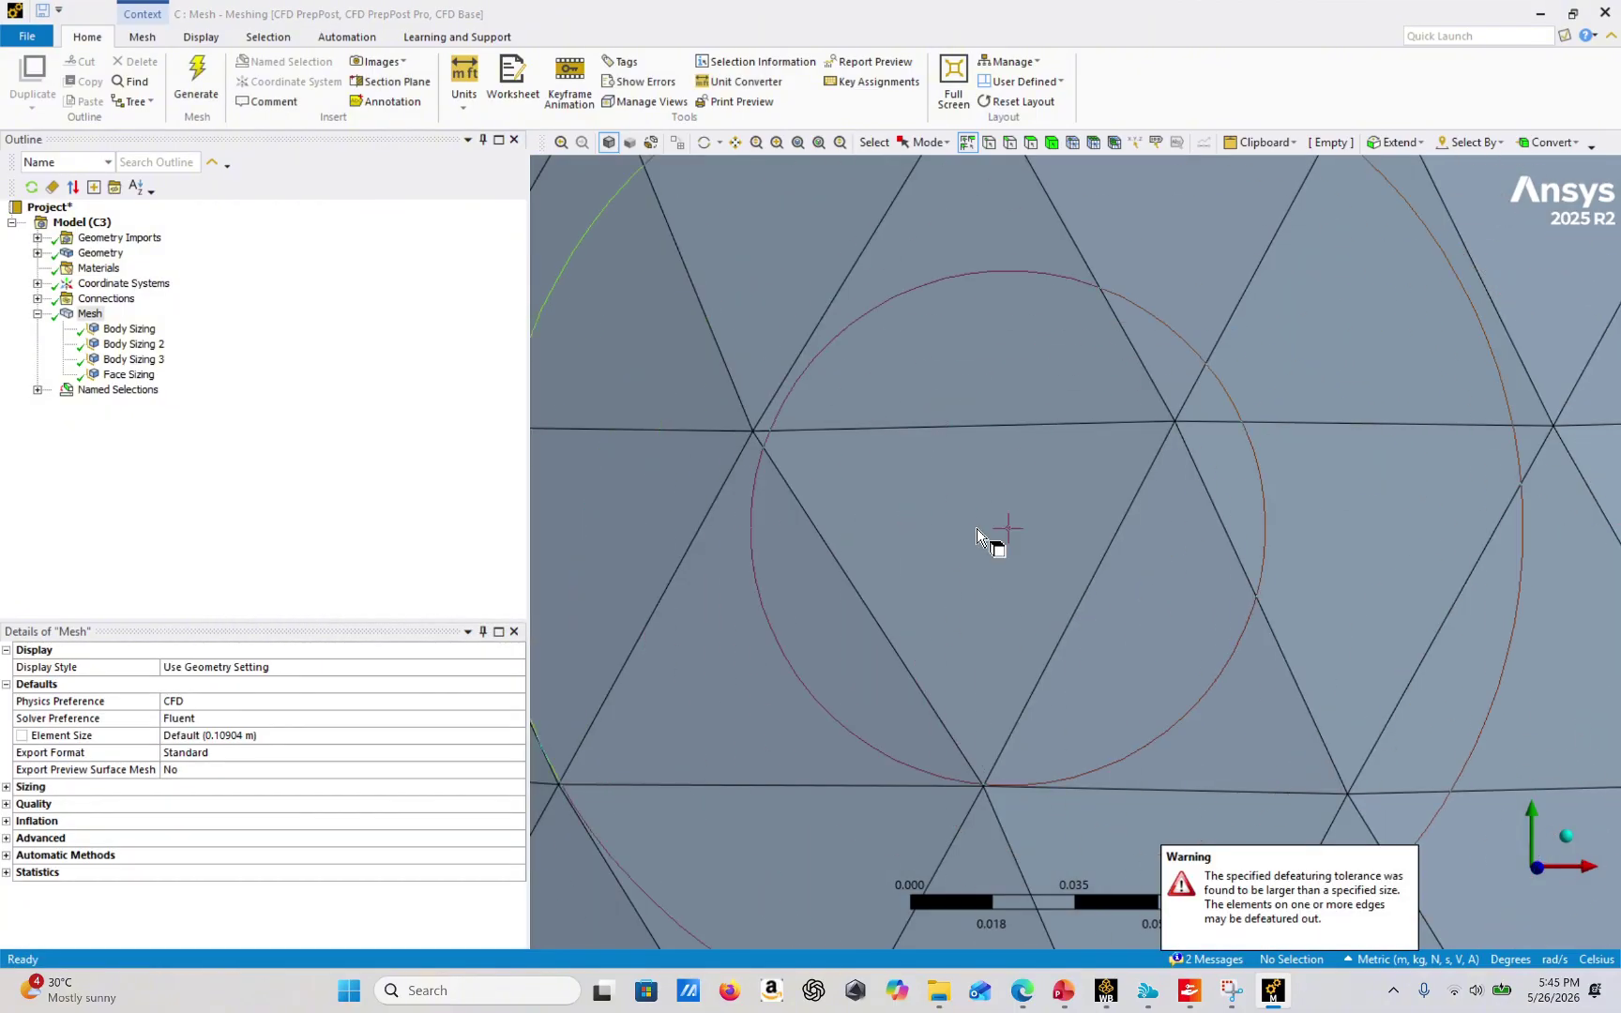
pyautogui.scroll(-6, 1089, 507)
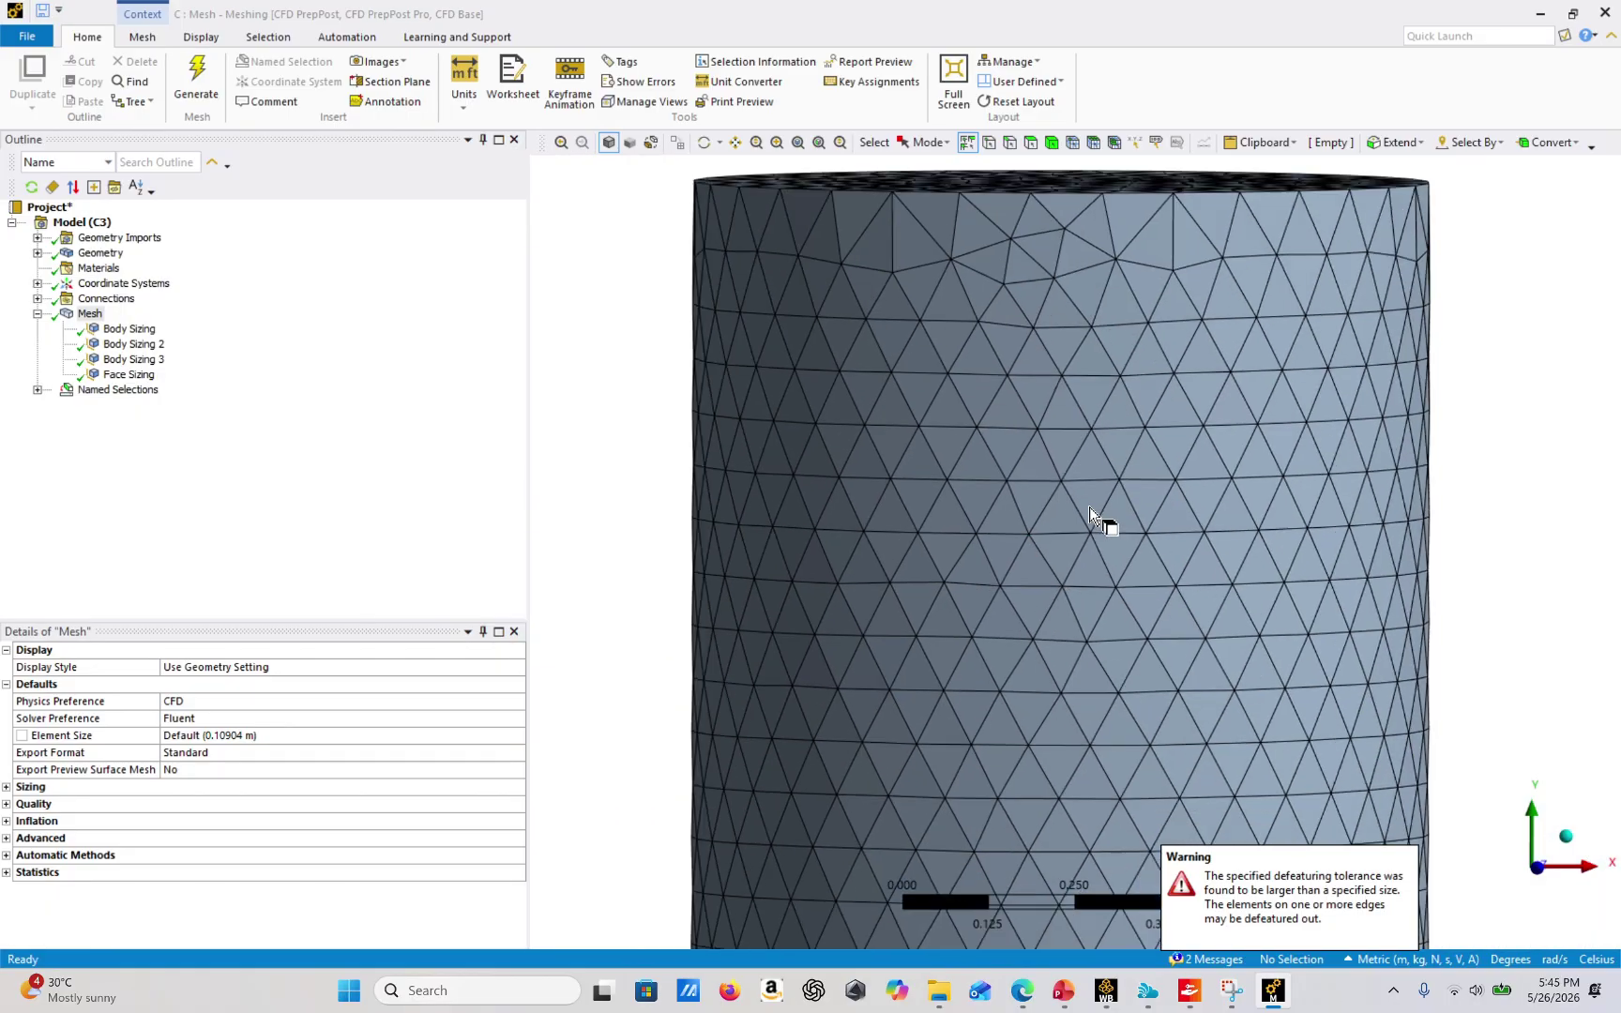
pyautogui.moveTo(1177, 627)
pyautogui.mouseDown(button='middle')
pyautogui.moveTo(1219, 651)
pyautogui.moveTo(1176, 643)
pyautogui.moveTo(1184, 622)
pyautogui.mouseUp(button='middle')
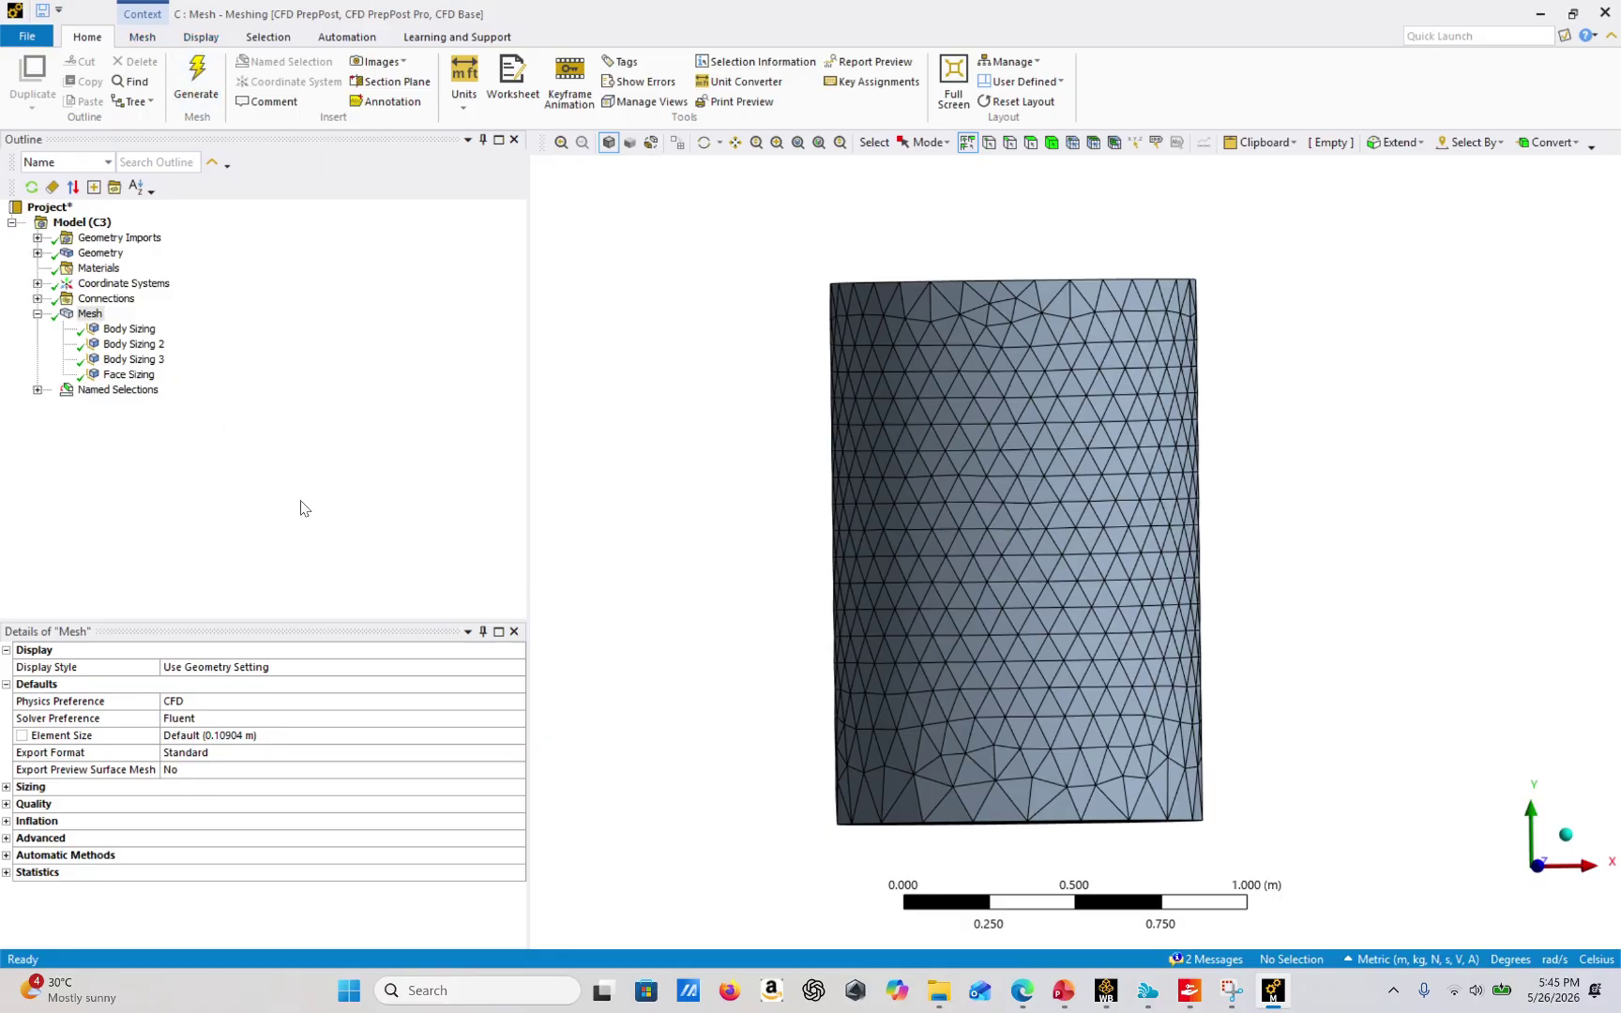
# Cut the meshed cylinder with a vertical section plane through its middle, drawn from above the cylinder to below its base.
pyautogui.click(157, 42)
pyautogui.click(199, 42)
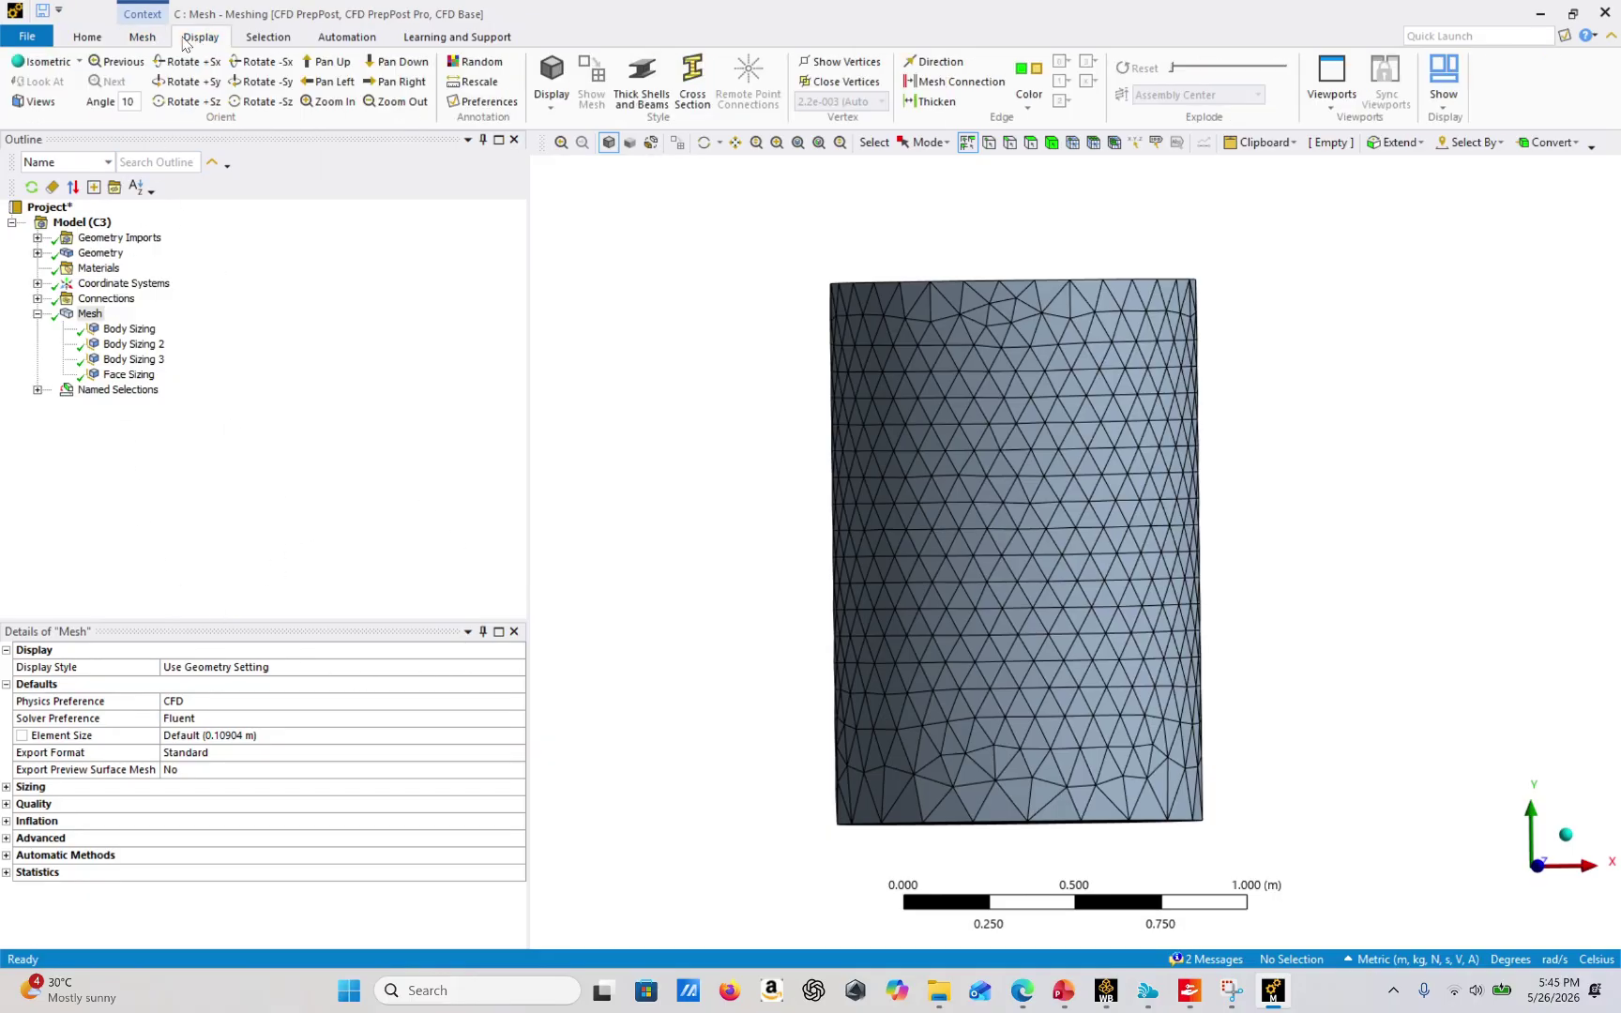
pyautogui.click(153, 43)
pyautogui.click(109, 47)
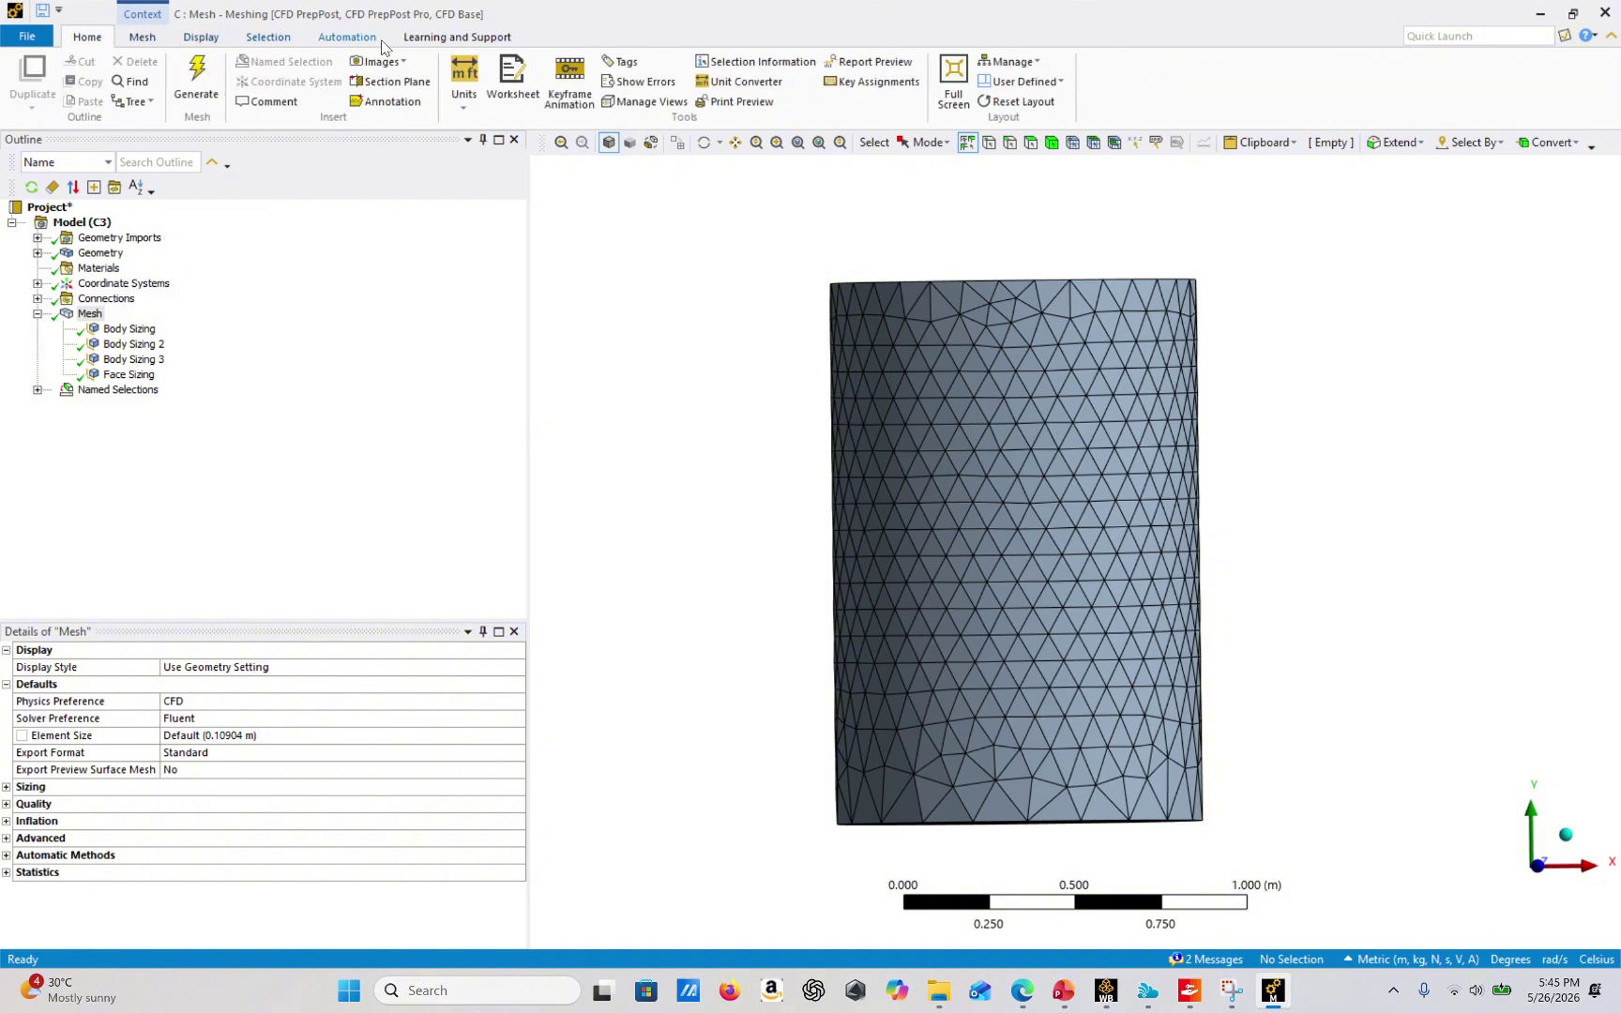
pyautogui.click(379, 90)
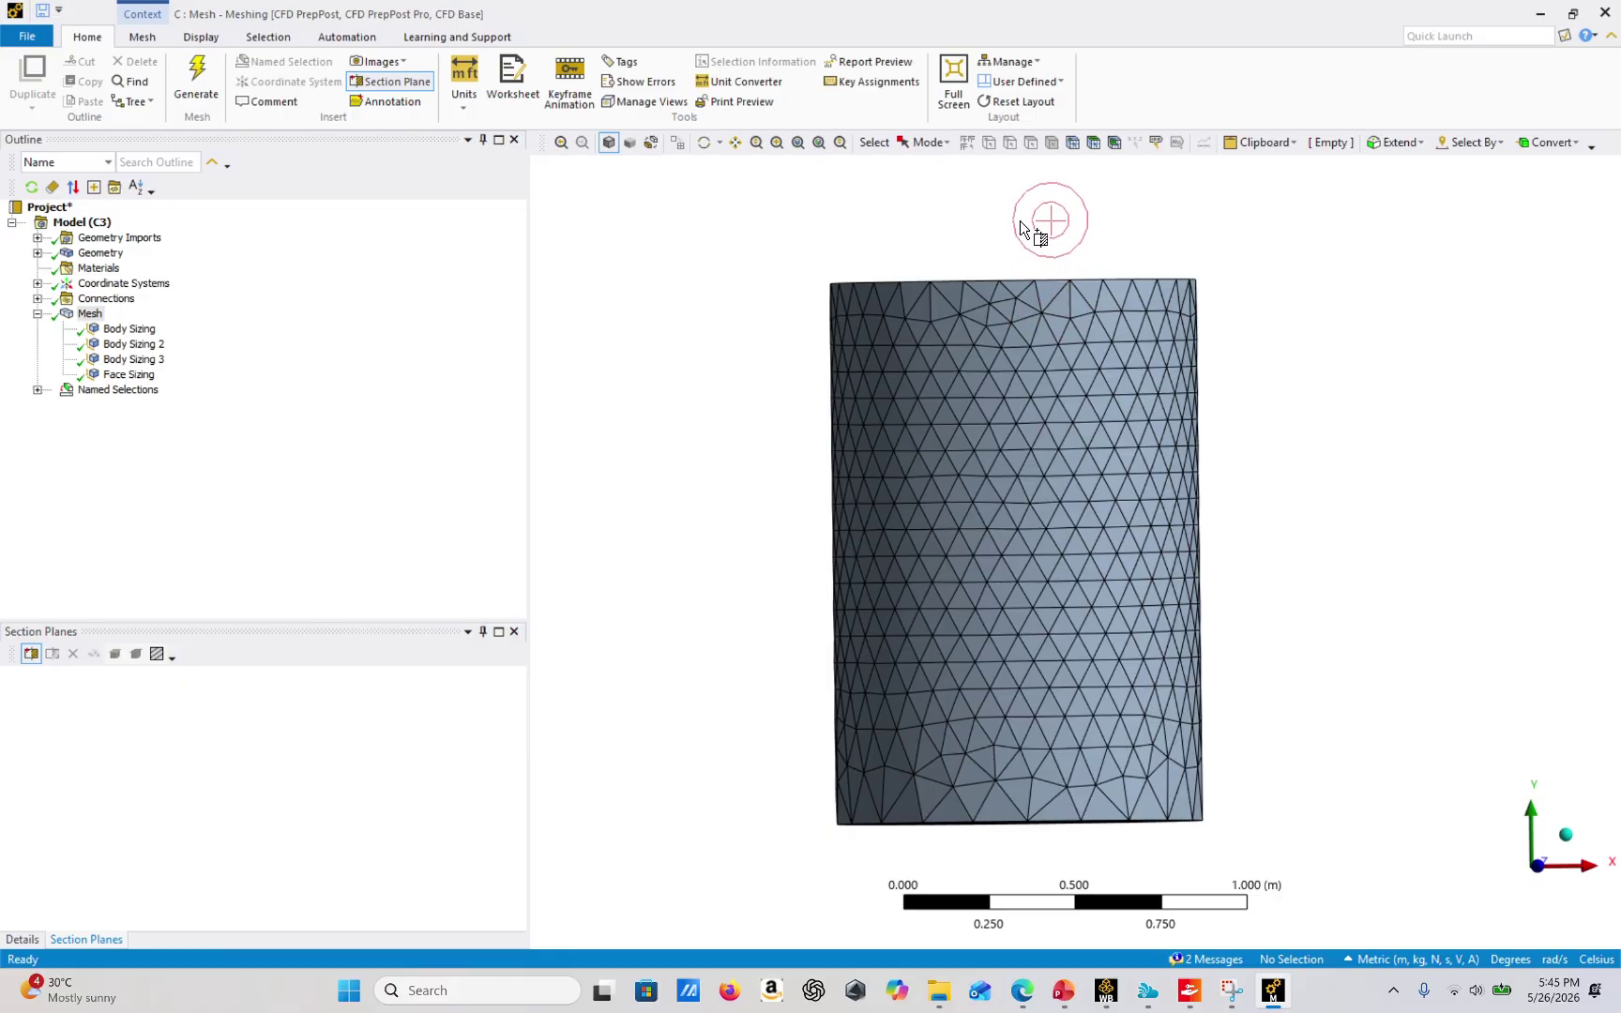
pyautogui.moveTo(1021, 221); pyautogui.dragTo(1037, 910)
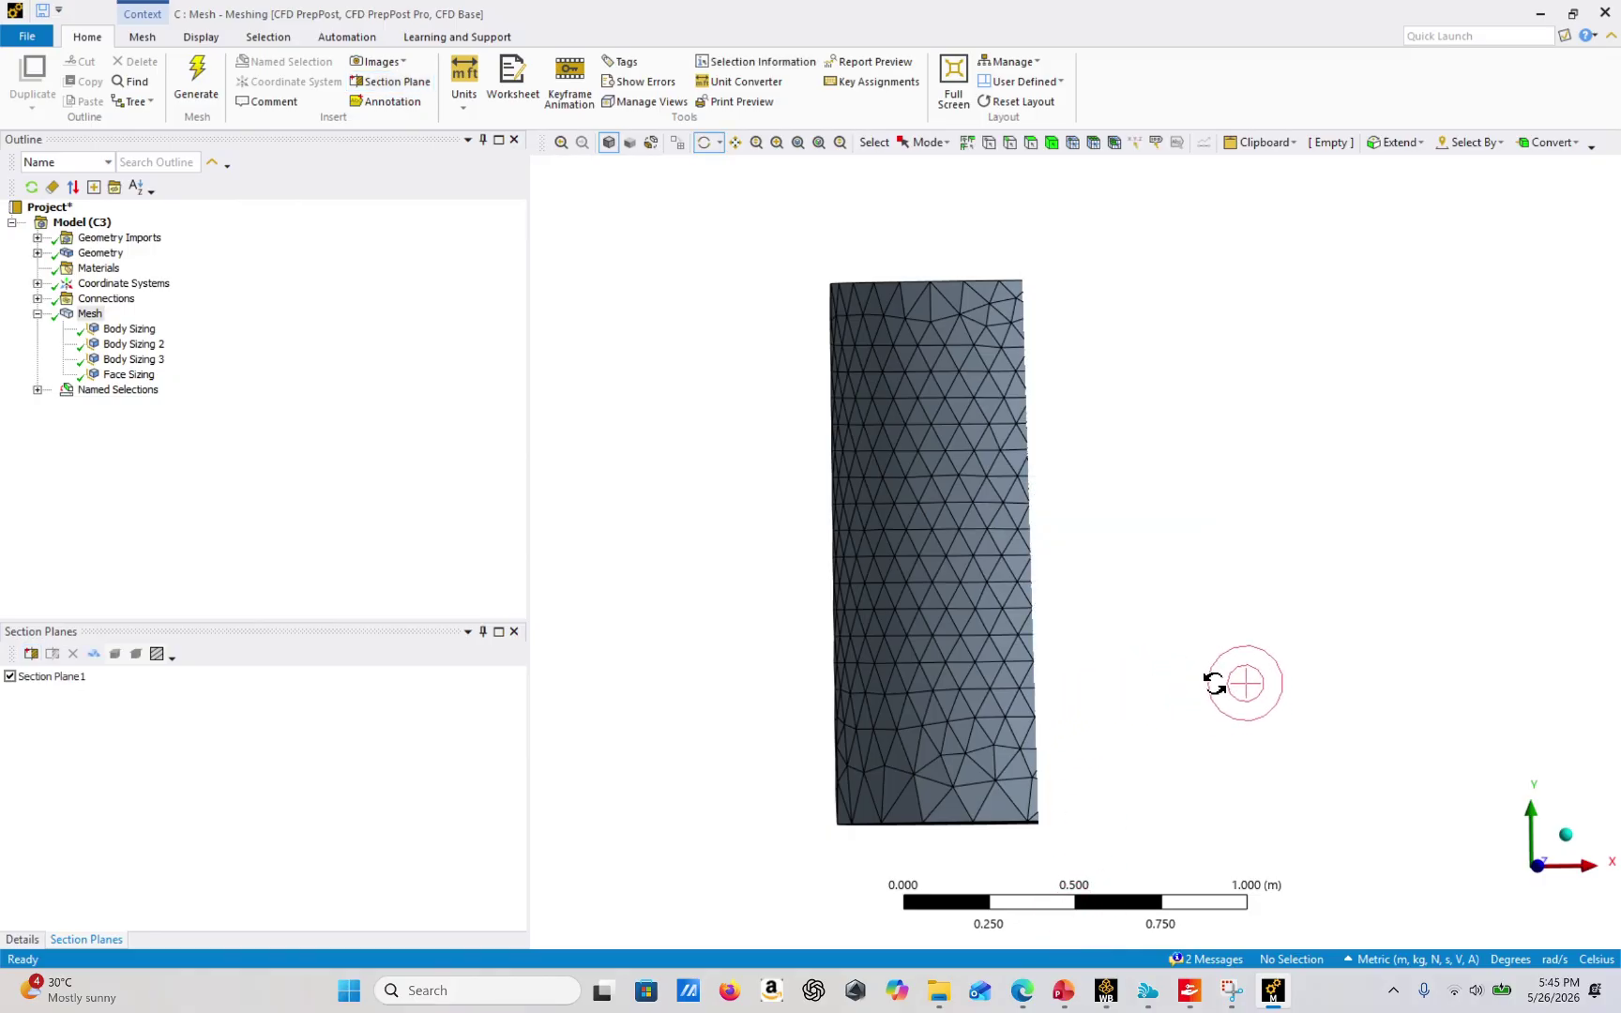
# Examine the sectioned mesh of the nested cylindrical domains up close, including from the Z-axis direction.
pyautogui.moveTo(1223, 680); pyautogui.dragTo(907, 684)
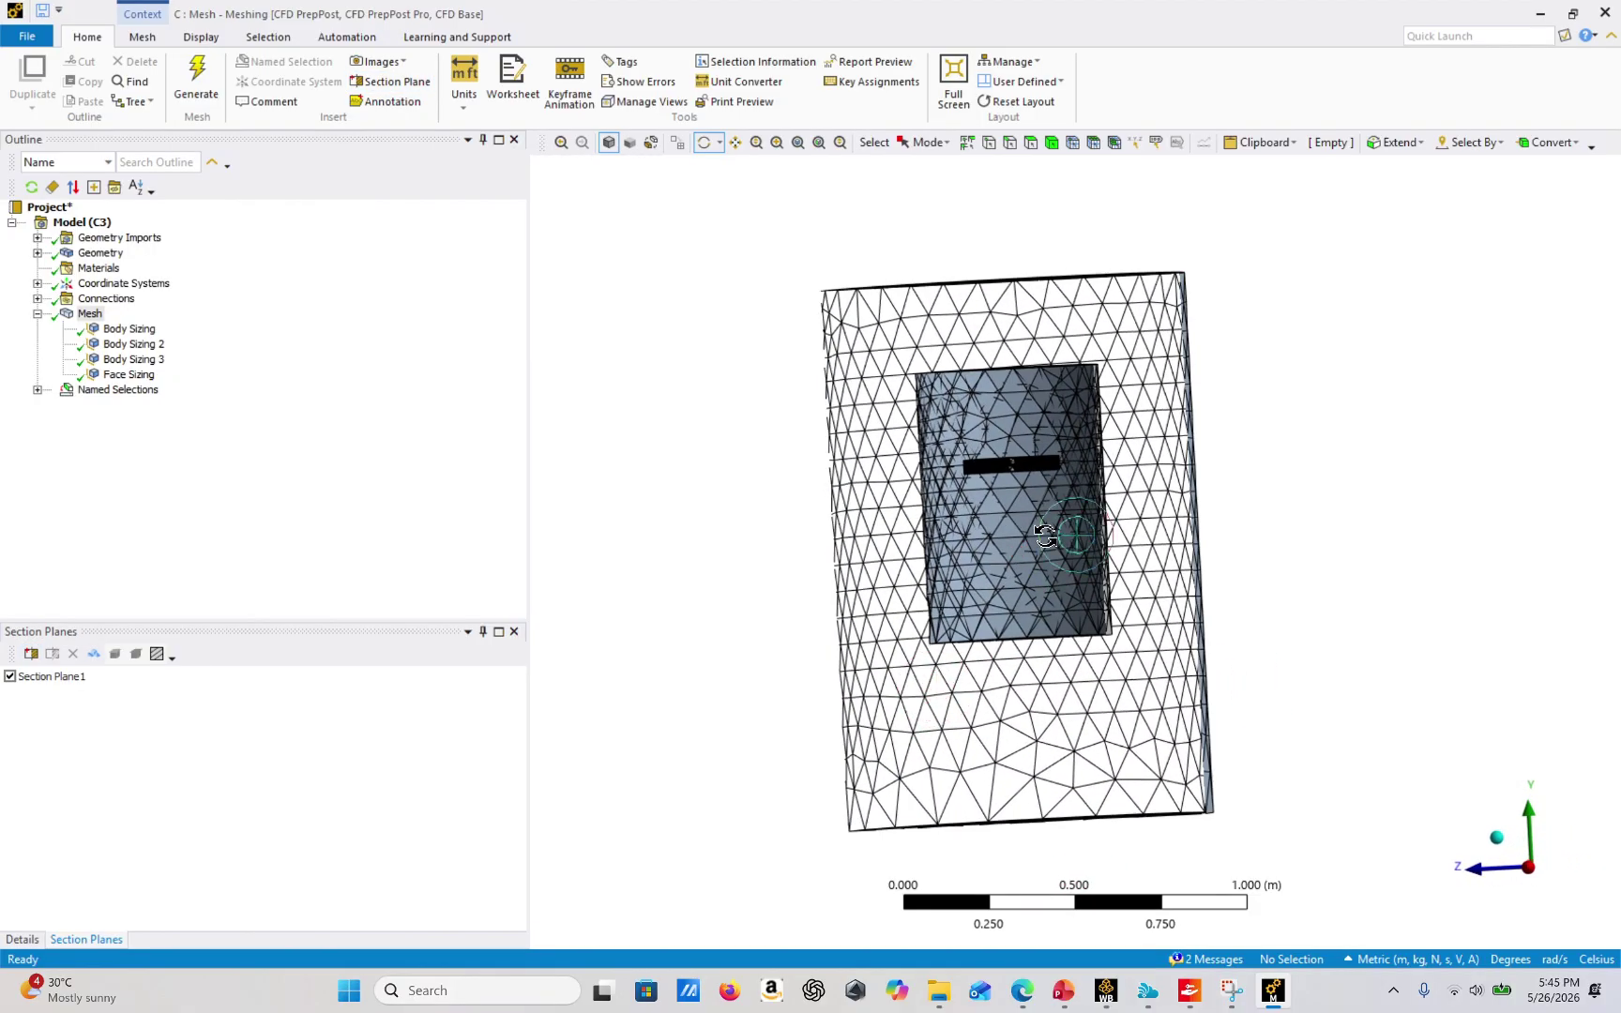
pyautogui.scroll(8, 1004, 469)
pyautogui.scroll(5, 993, 413)
pyautogui.moveTo(992, 408); pyautogui.dragTo(1262, 593)
pyautogui.click(1521, 872)
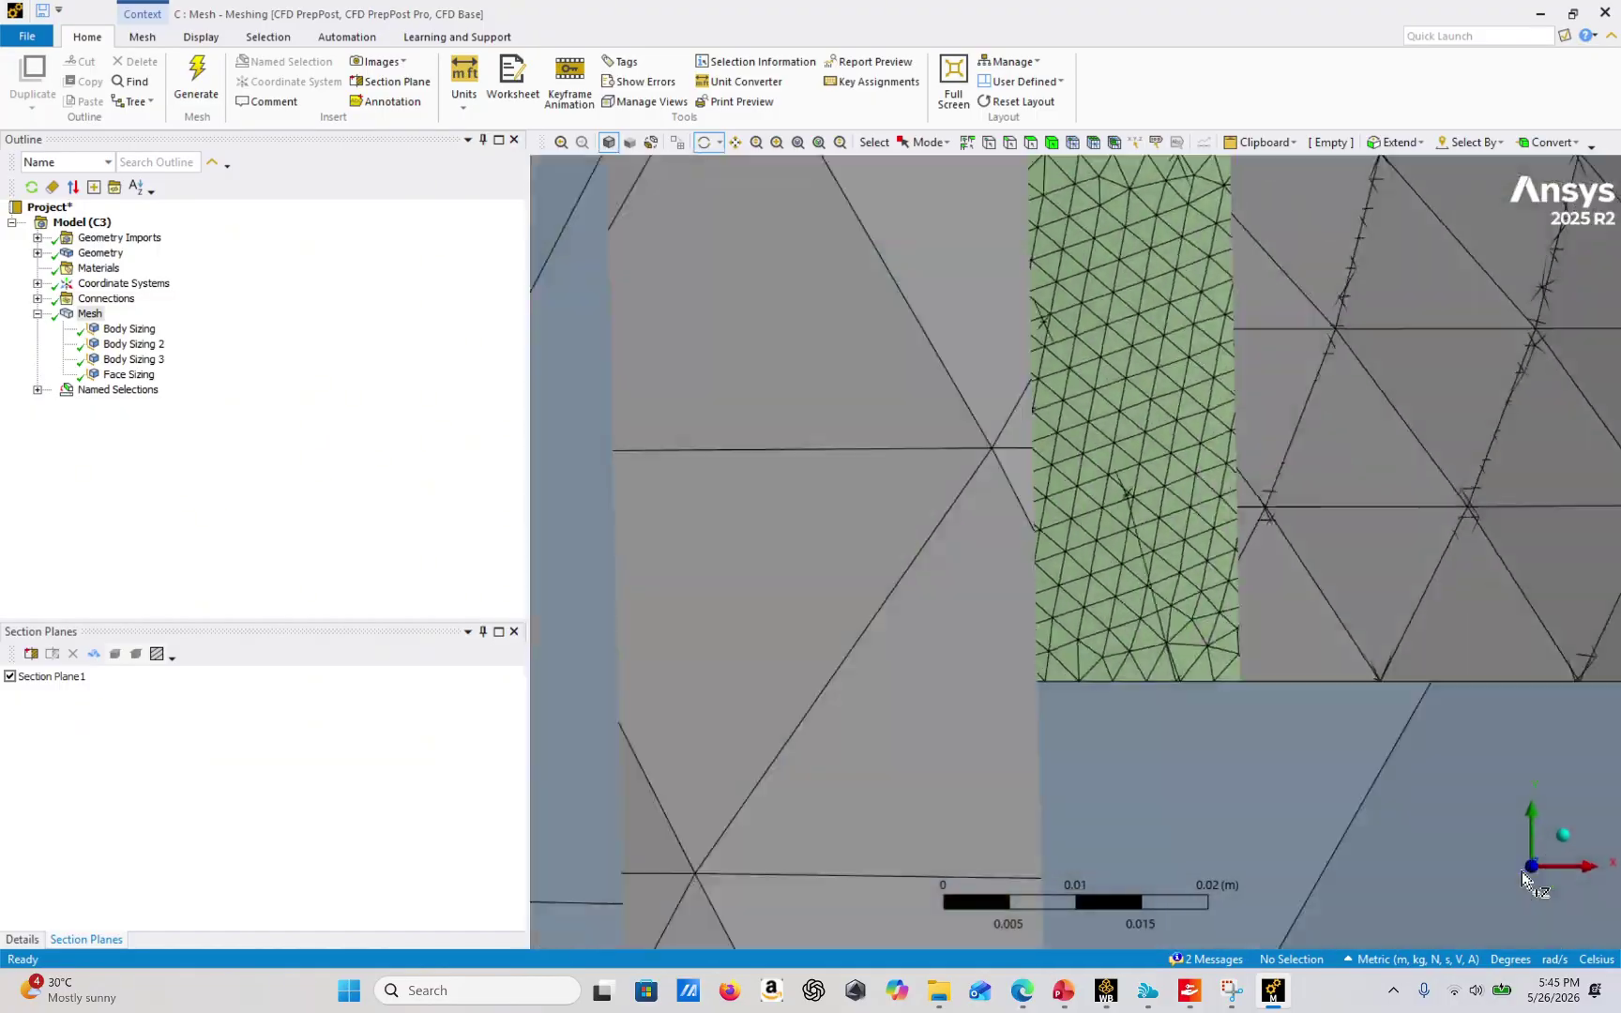
pyautogui.scroll(-6, 1368, 814)
pyautogui.scroll(-3, 1247, 746)
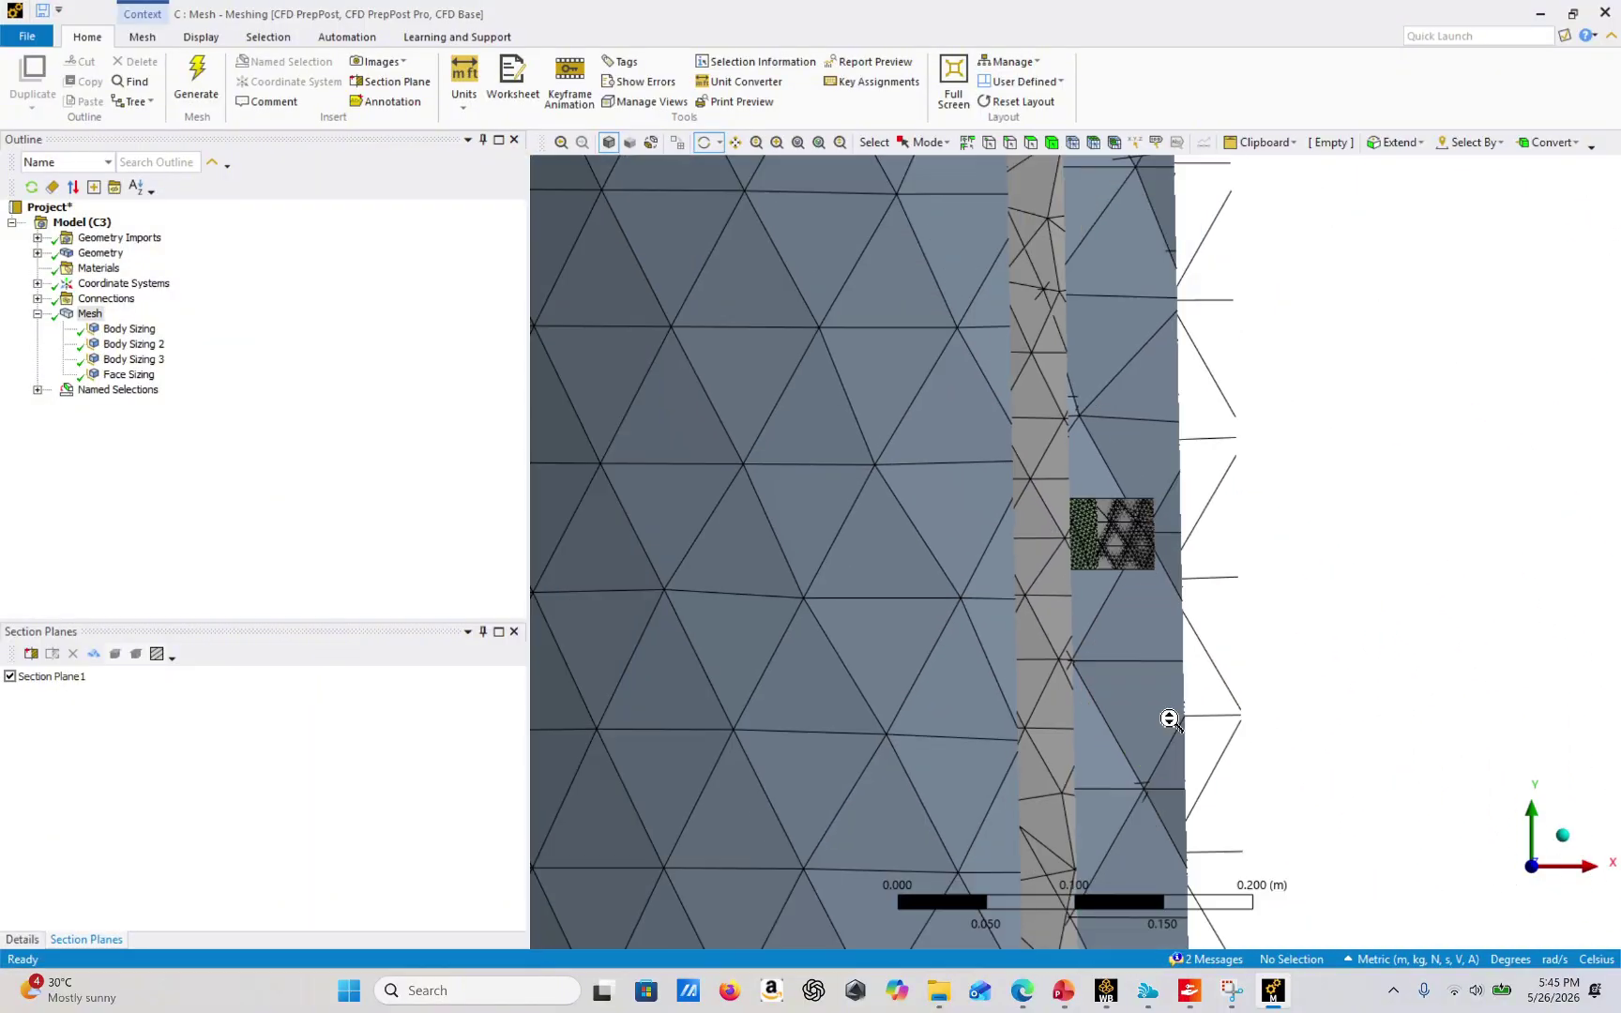
# Toggle Section Plane 1 to compare the cut and uncut mesh, and leave it disabled.
pyautogui.click(10, 681)
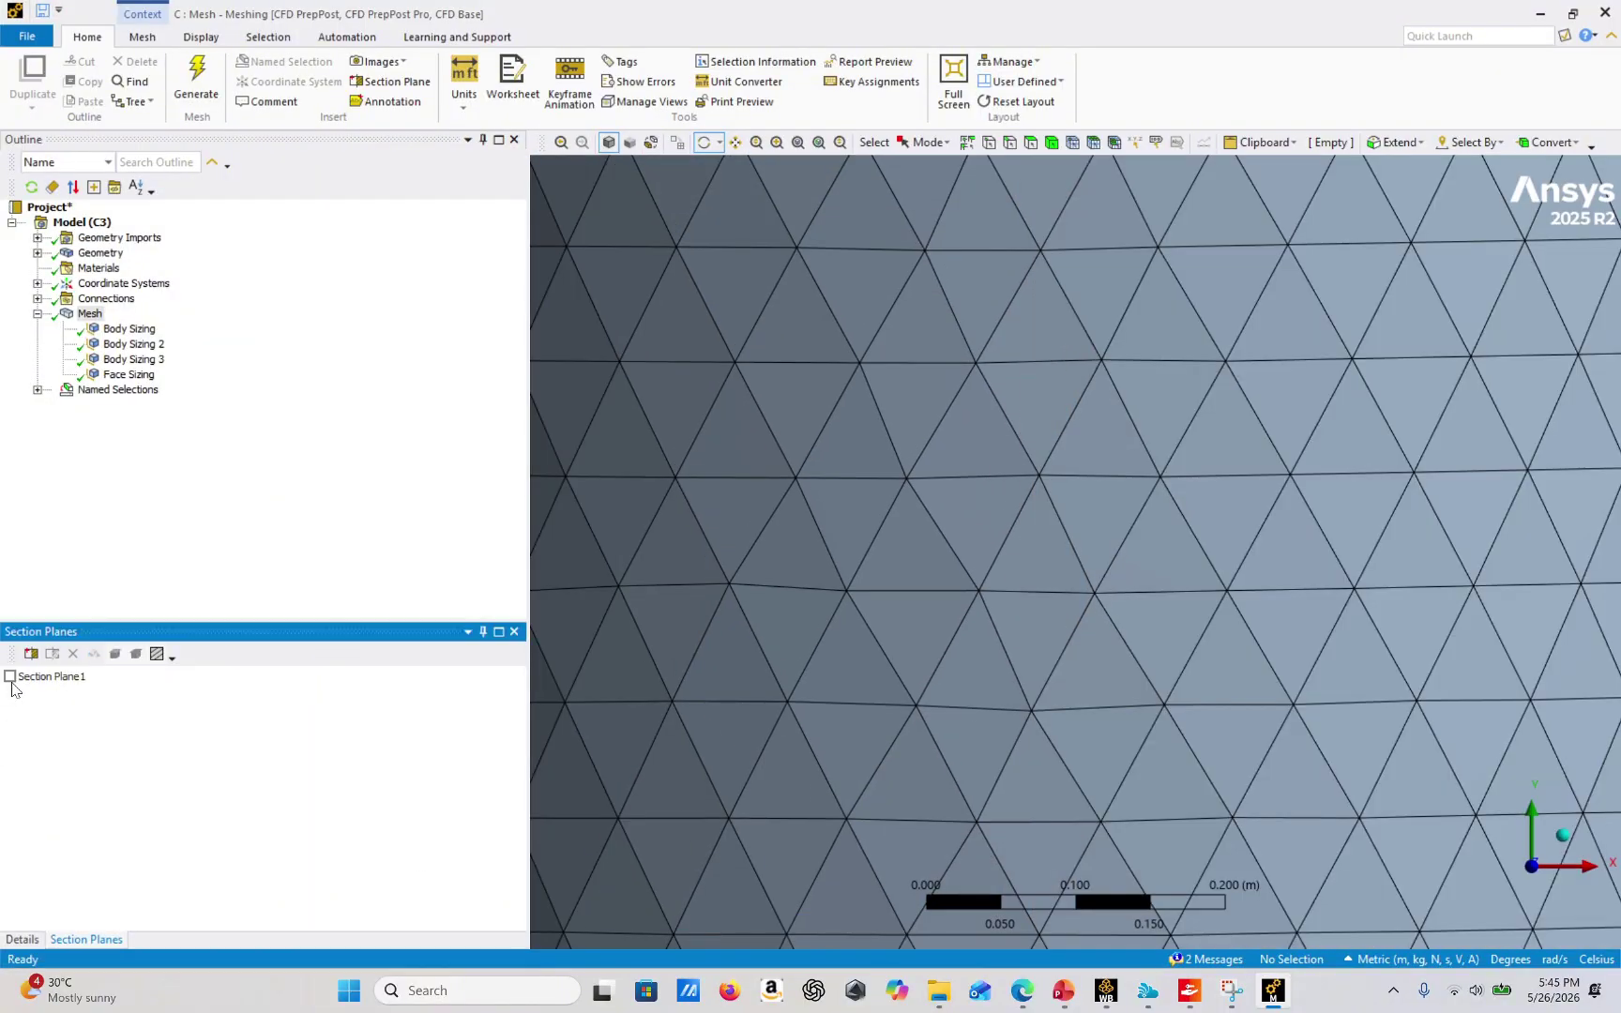
pyautogui.click(11, 680)
pyautogui.click(11, 680)
pyautogui.click(11, 680)
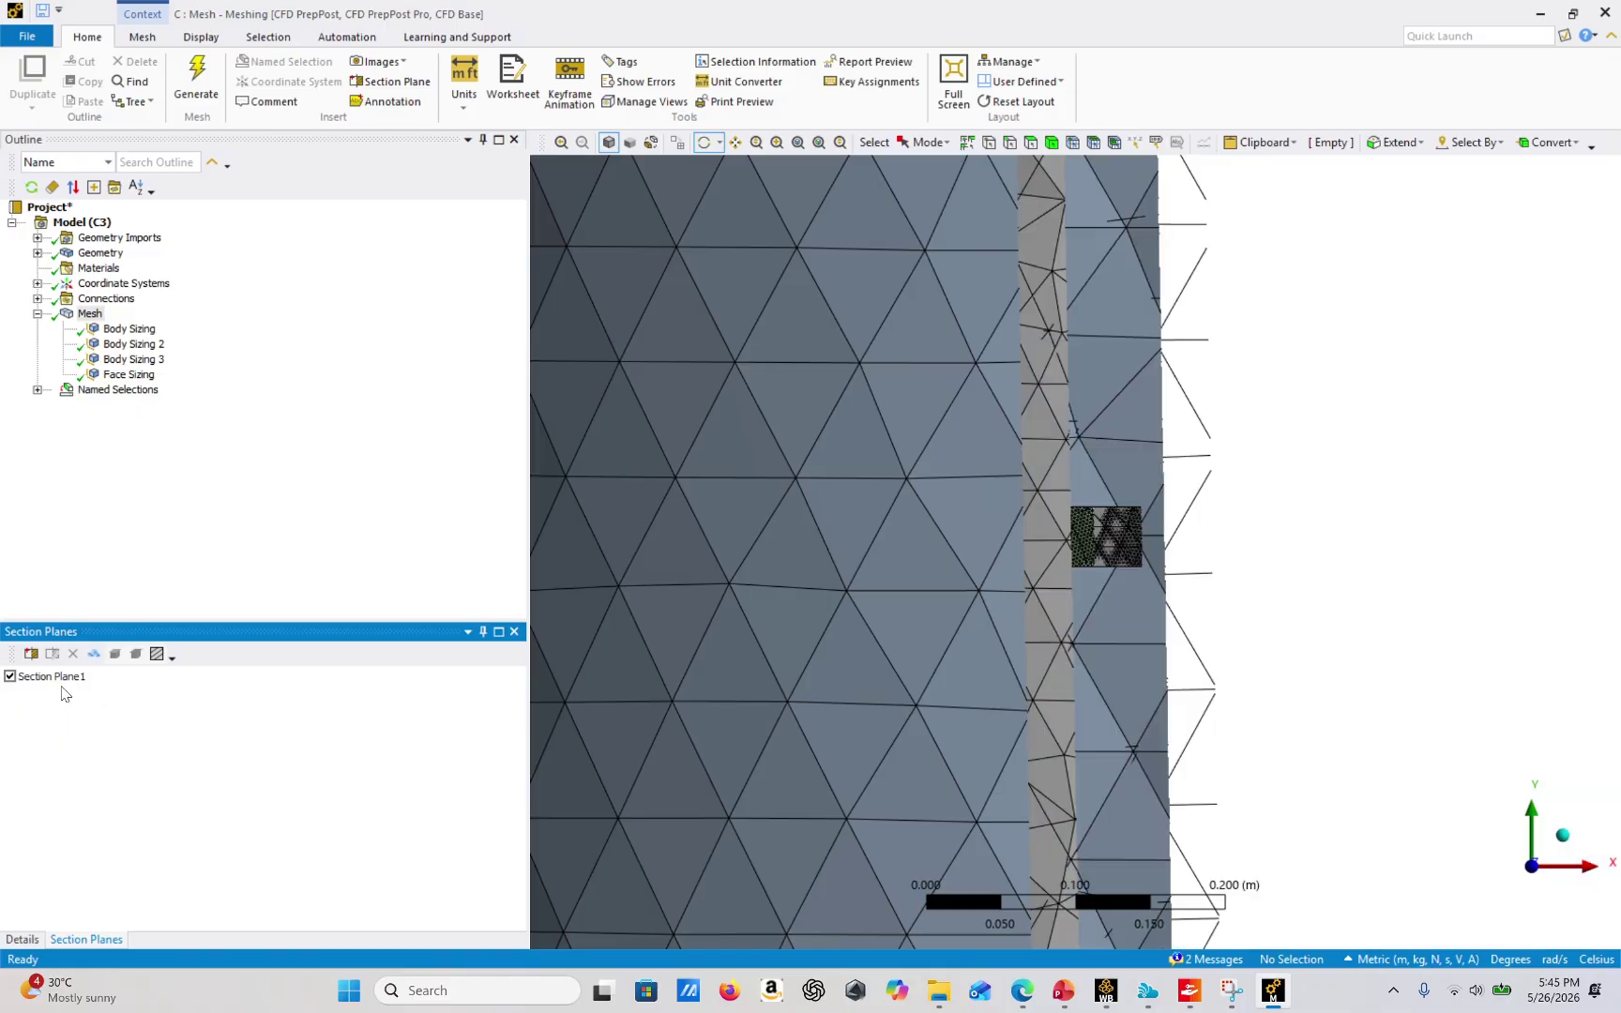
pyautogui.scroll(3, 1084, 635)
pyautogui.scroll(-9, 1083, 635)
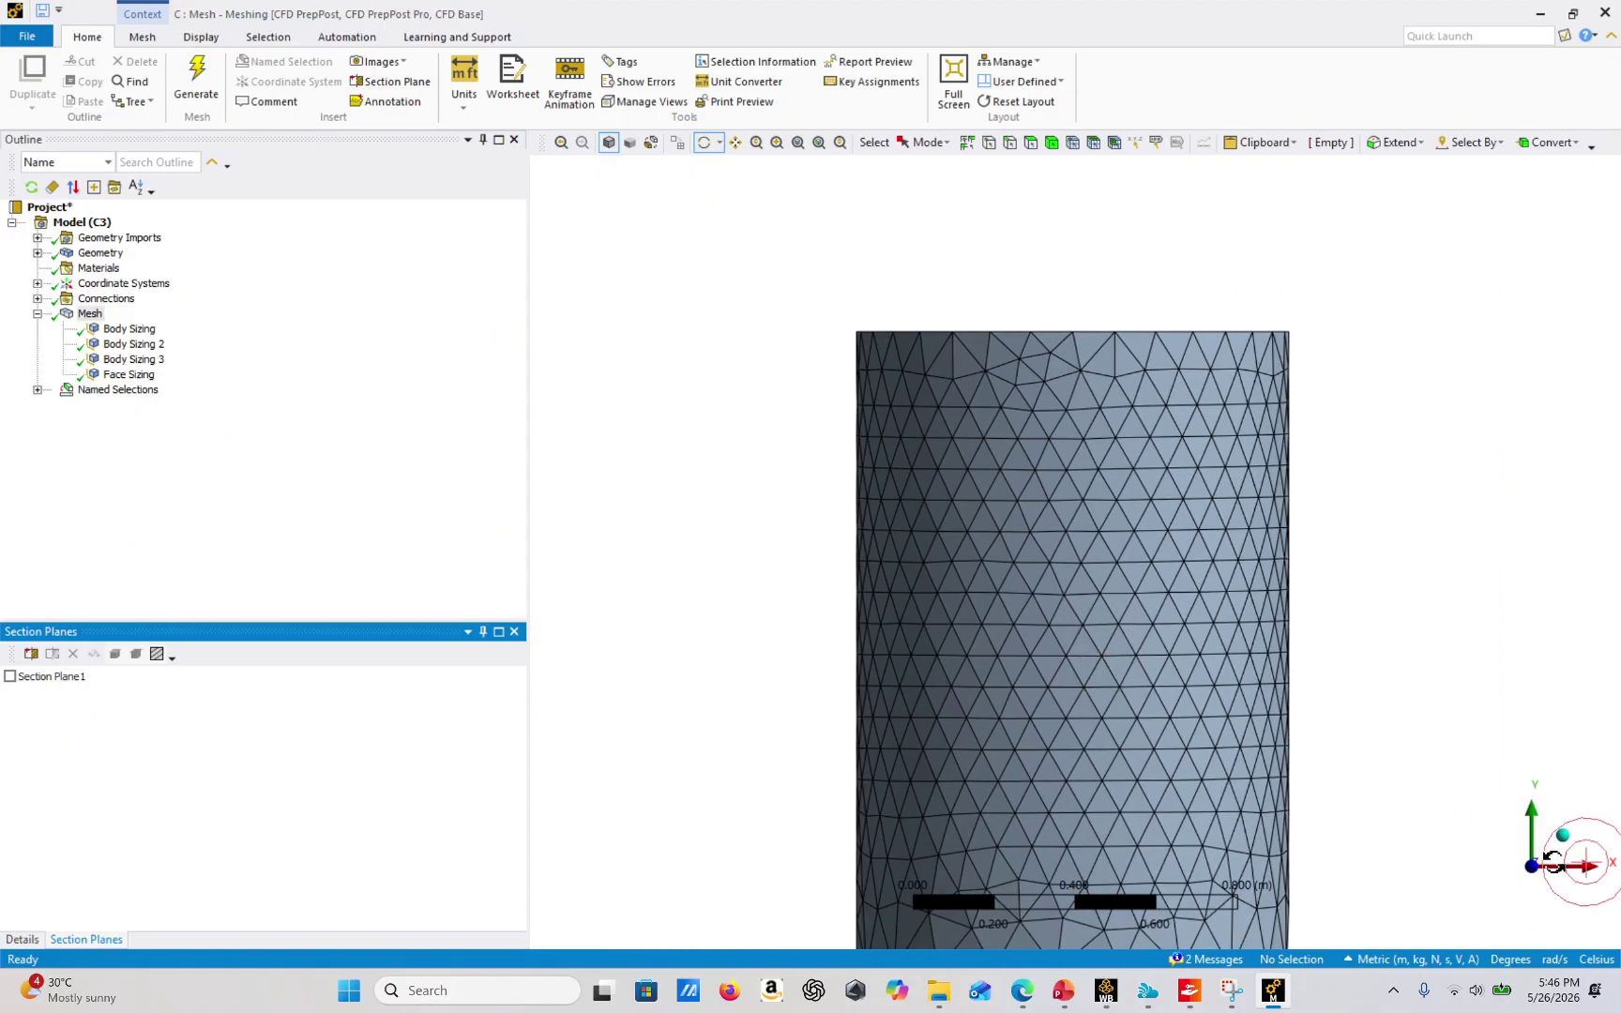
# Create a second vertical section plane through the middle of the cylinder, viewed along the X axis.
pyautogui.click(1553, 865)
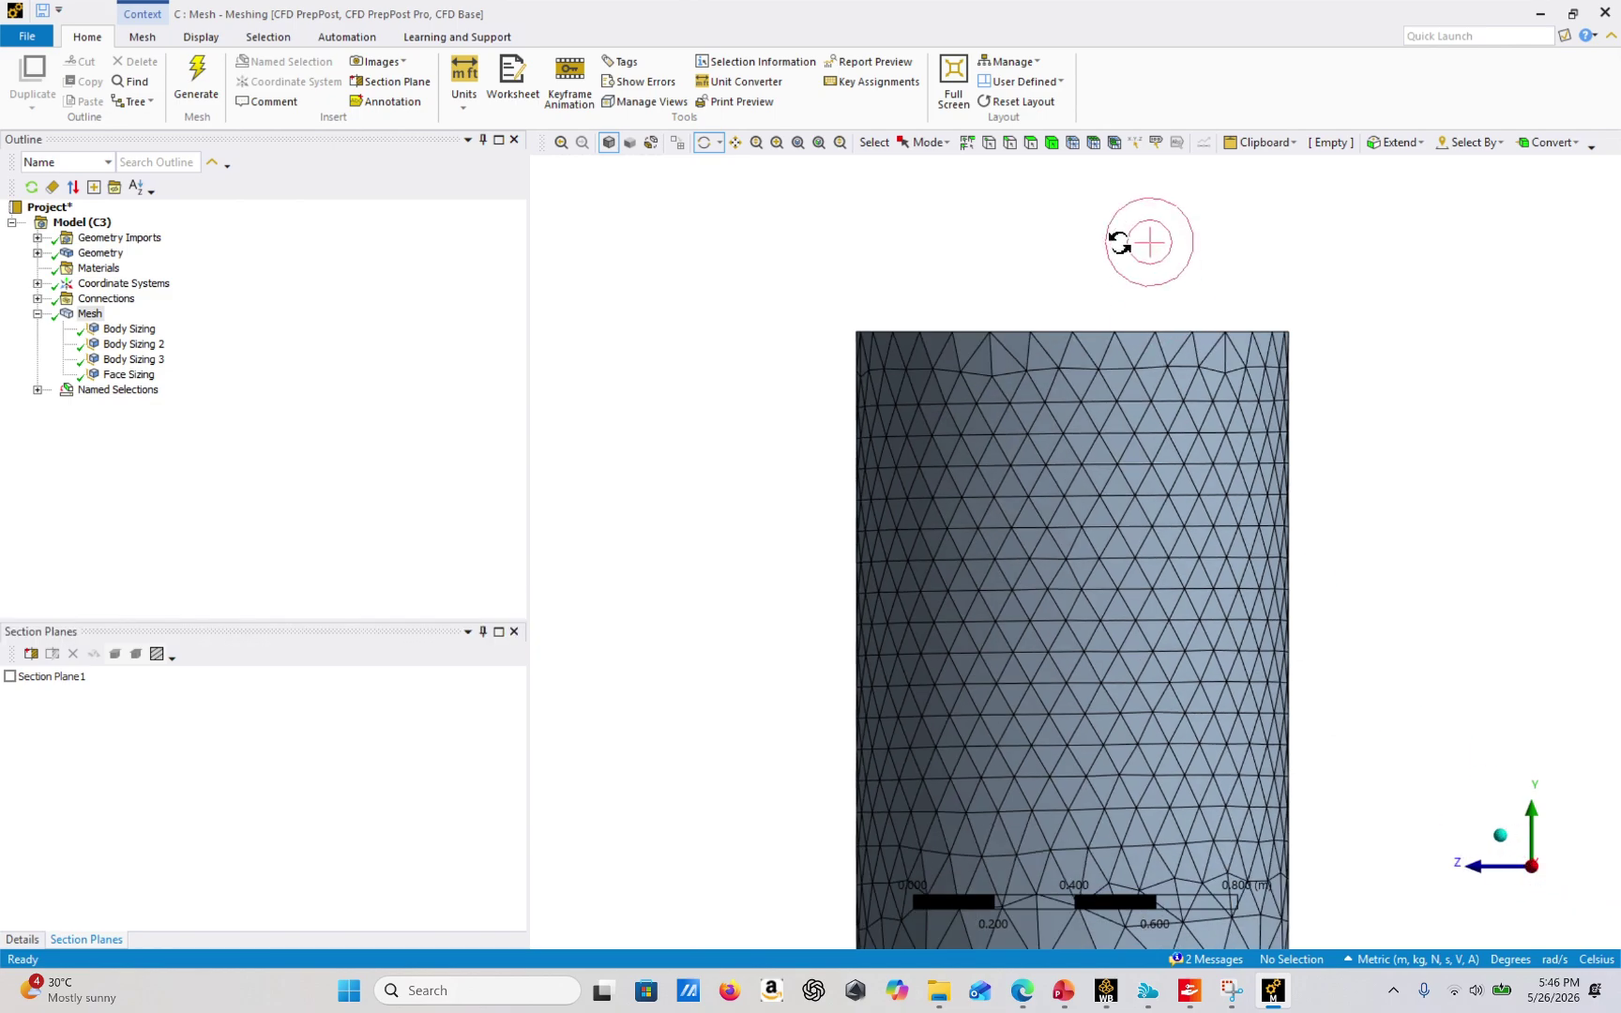
pyautogui.moveTo(1120, 242); pyautogui.dragTo(1146, 850)
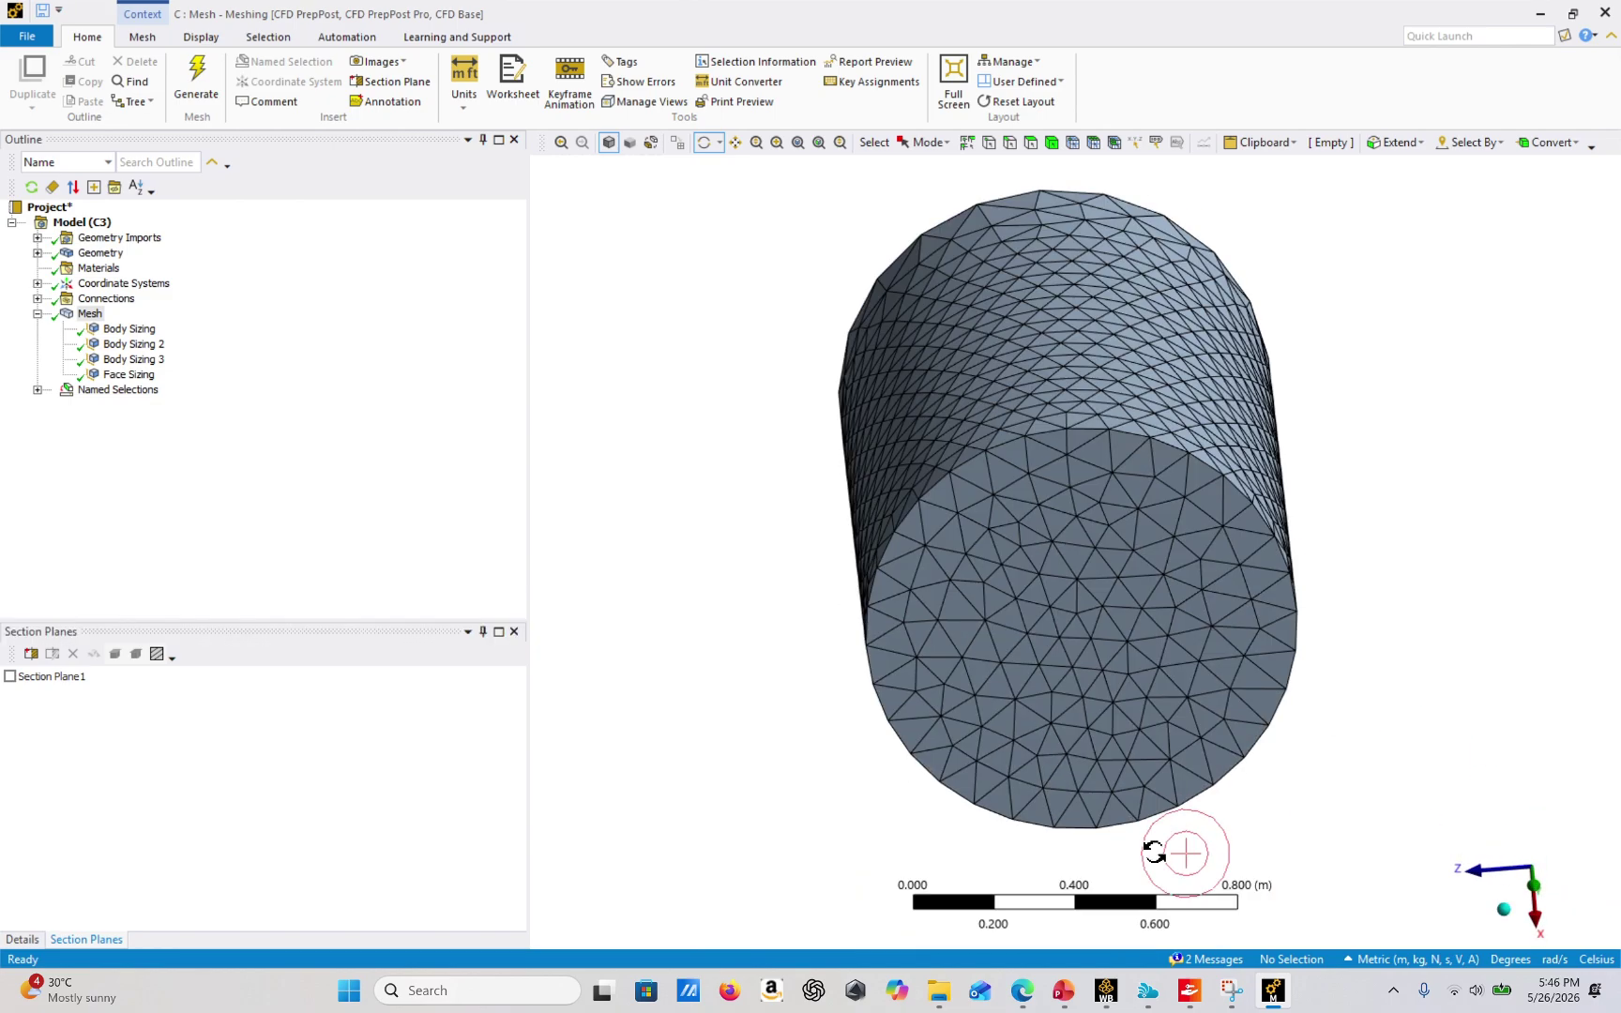
pyautogui.click(1535, 915)
pyautogui.scroll(-3, 1138, 708)
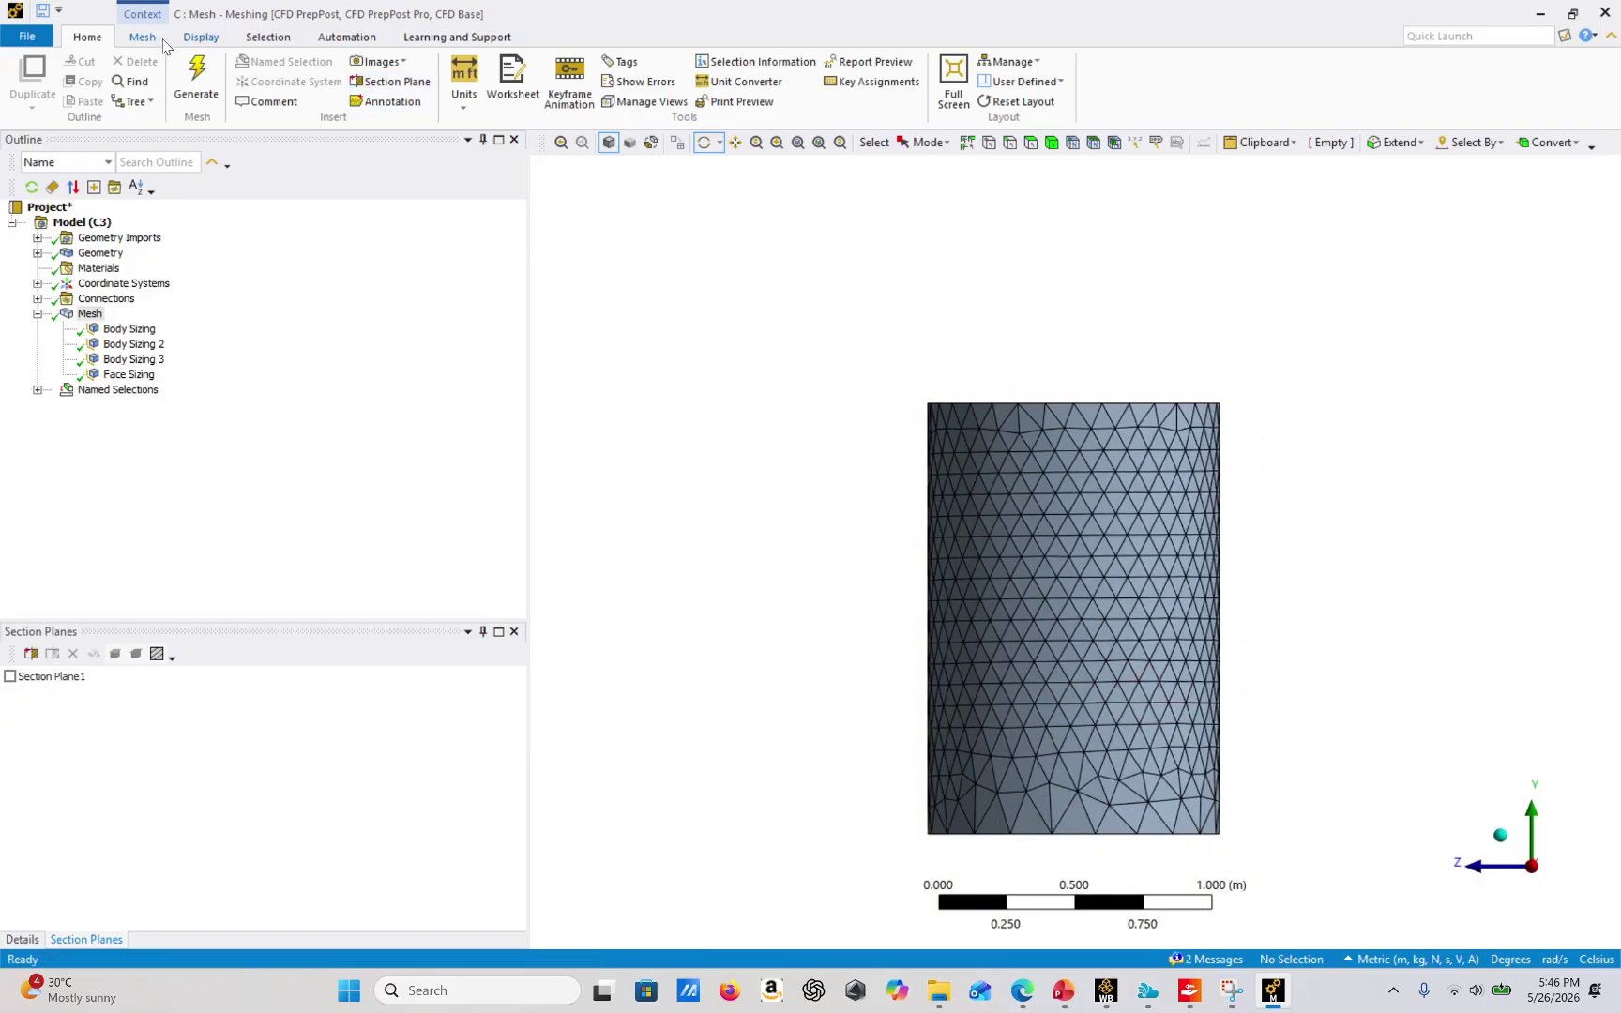
pyautogui.click(407, 83)
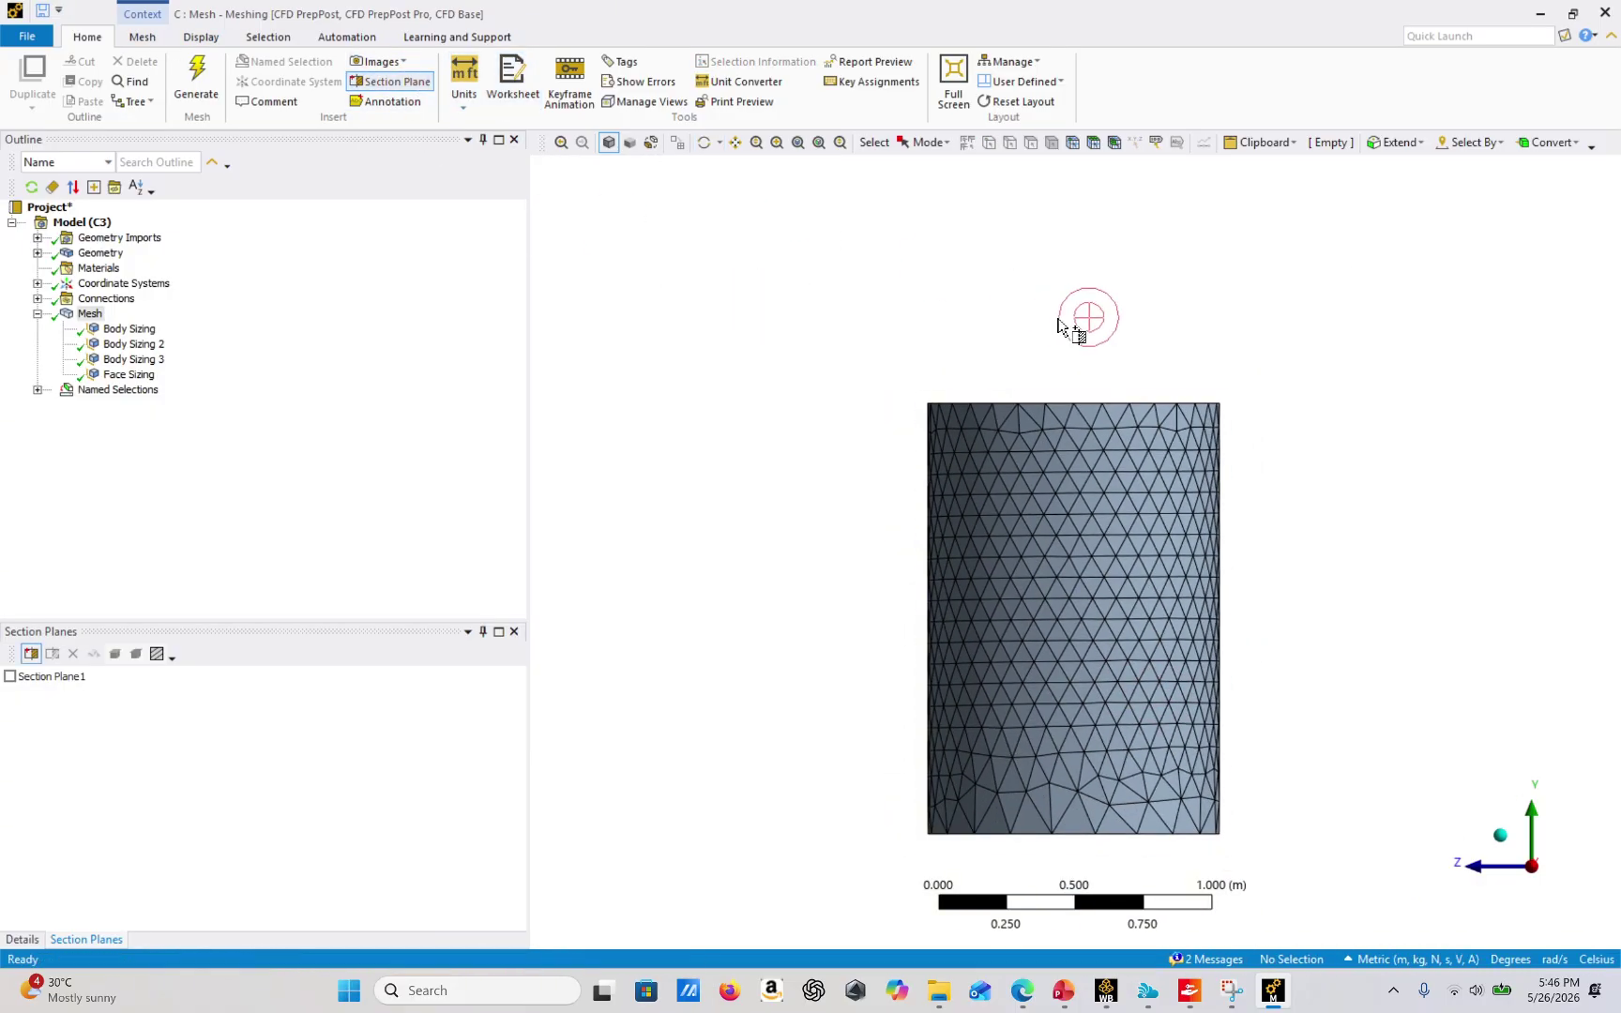
pyautogui.moveTo(1084, 435); pyautogui.dragTo(1091, 889)
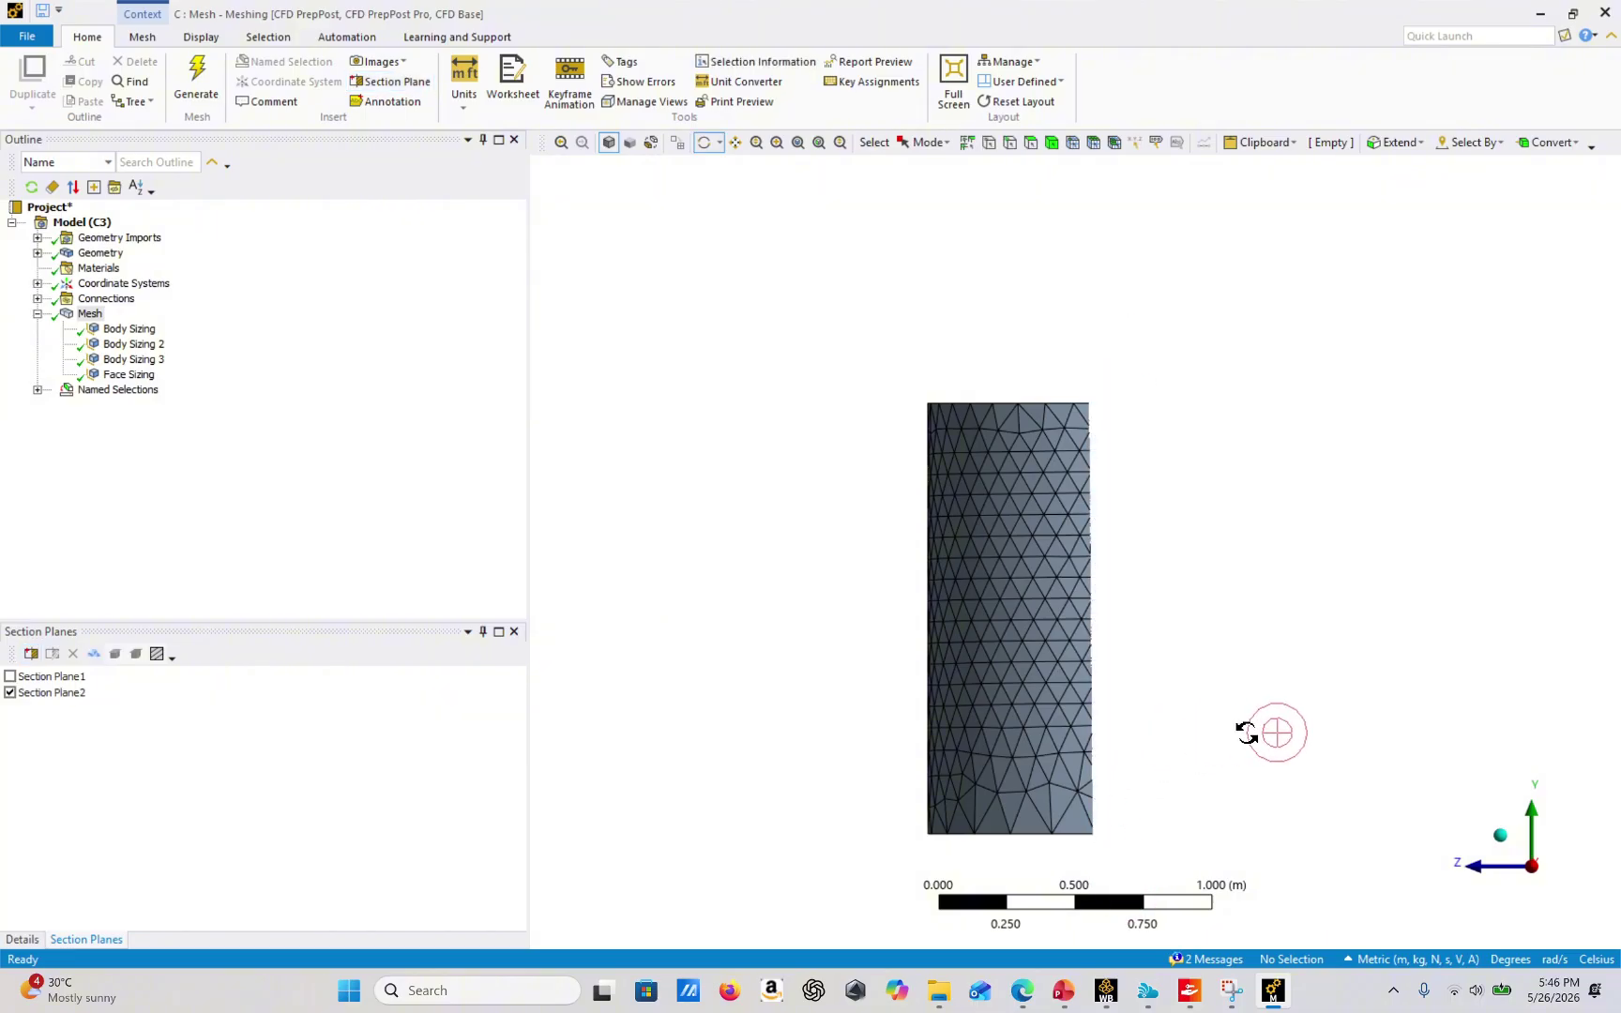
# Bring the blade cross-section into close view and switch the selection filter to mesh elements to display the volume mesh.
pyautogui.moveTo(1249, 731); pyautogui.dragTo(1086, 569)
pyautogui.scroll(10, 1087, 568)
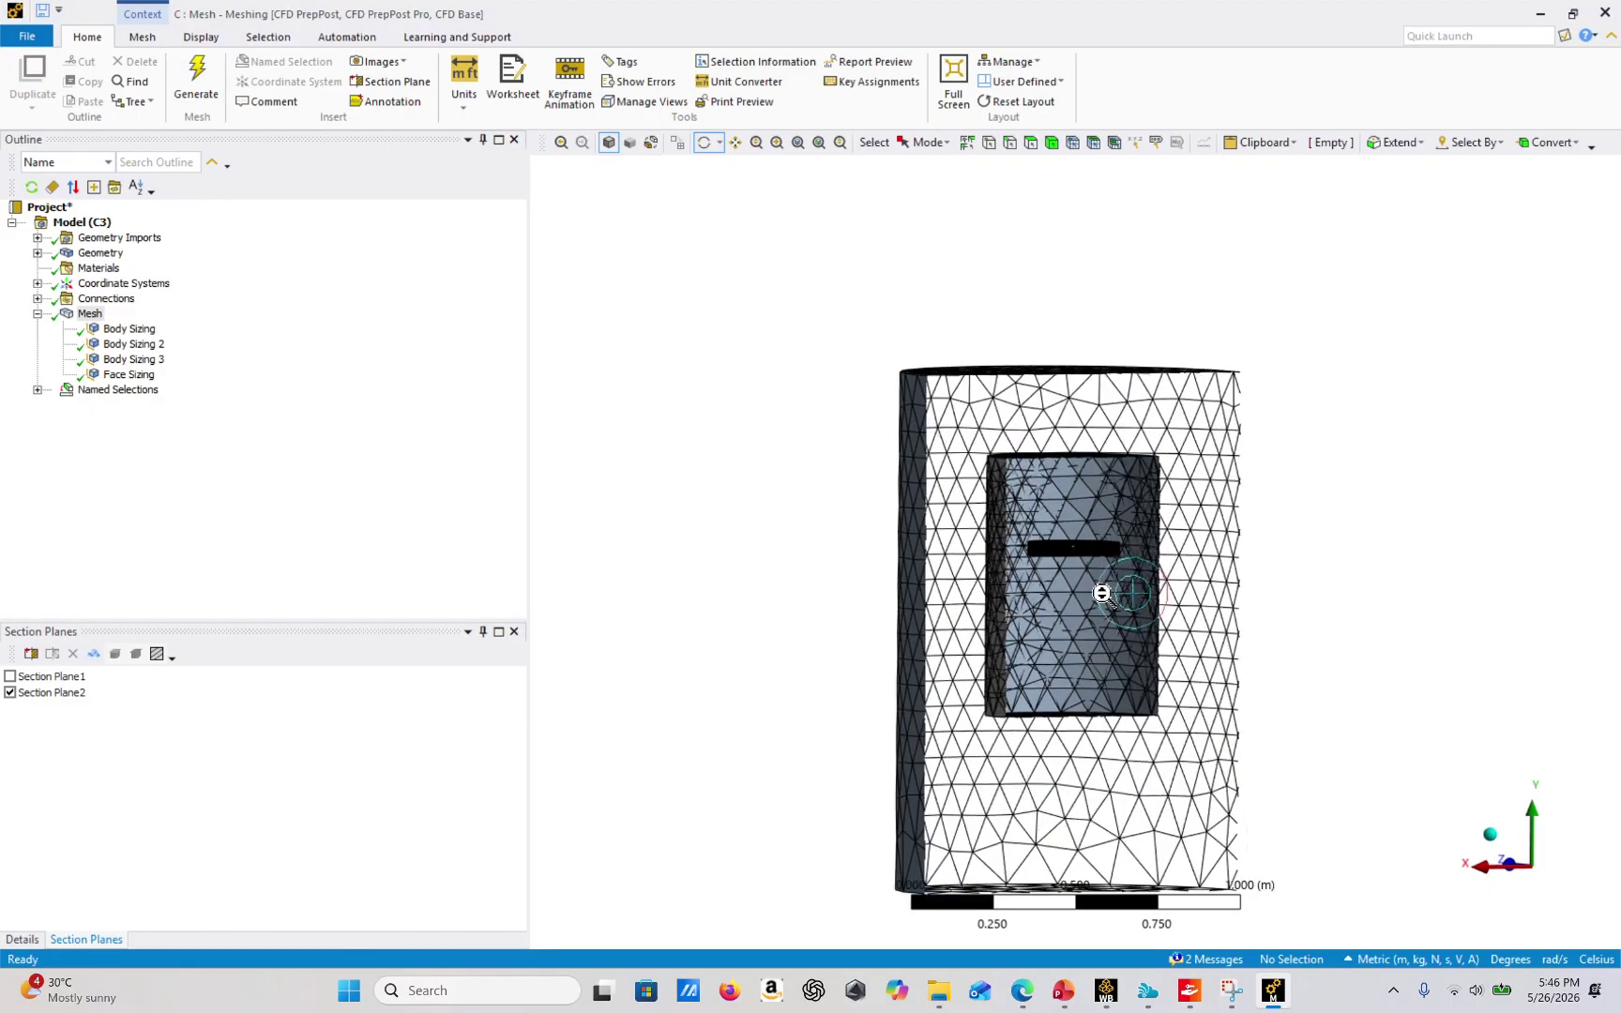
pyautogui.scroll(5, 1069, 581)
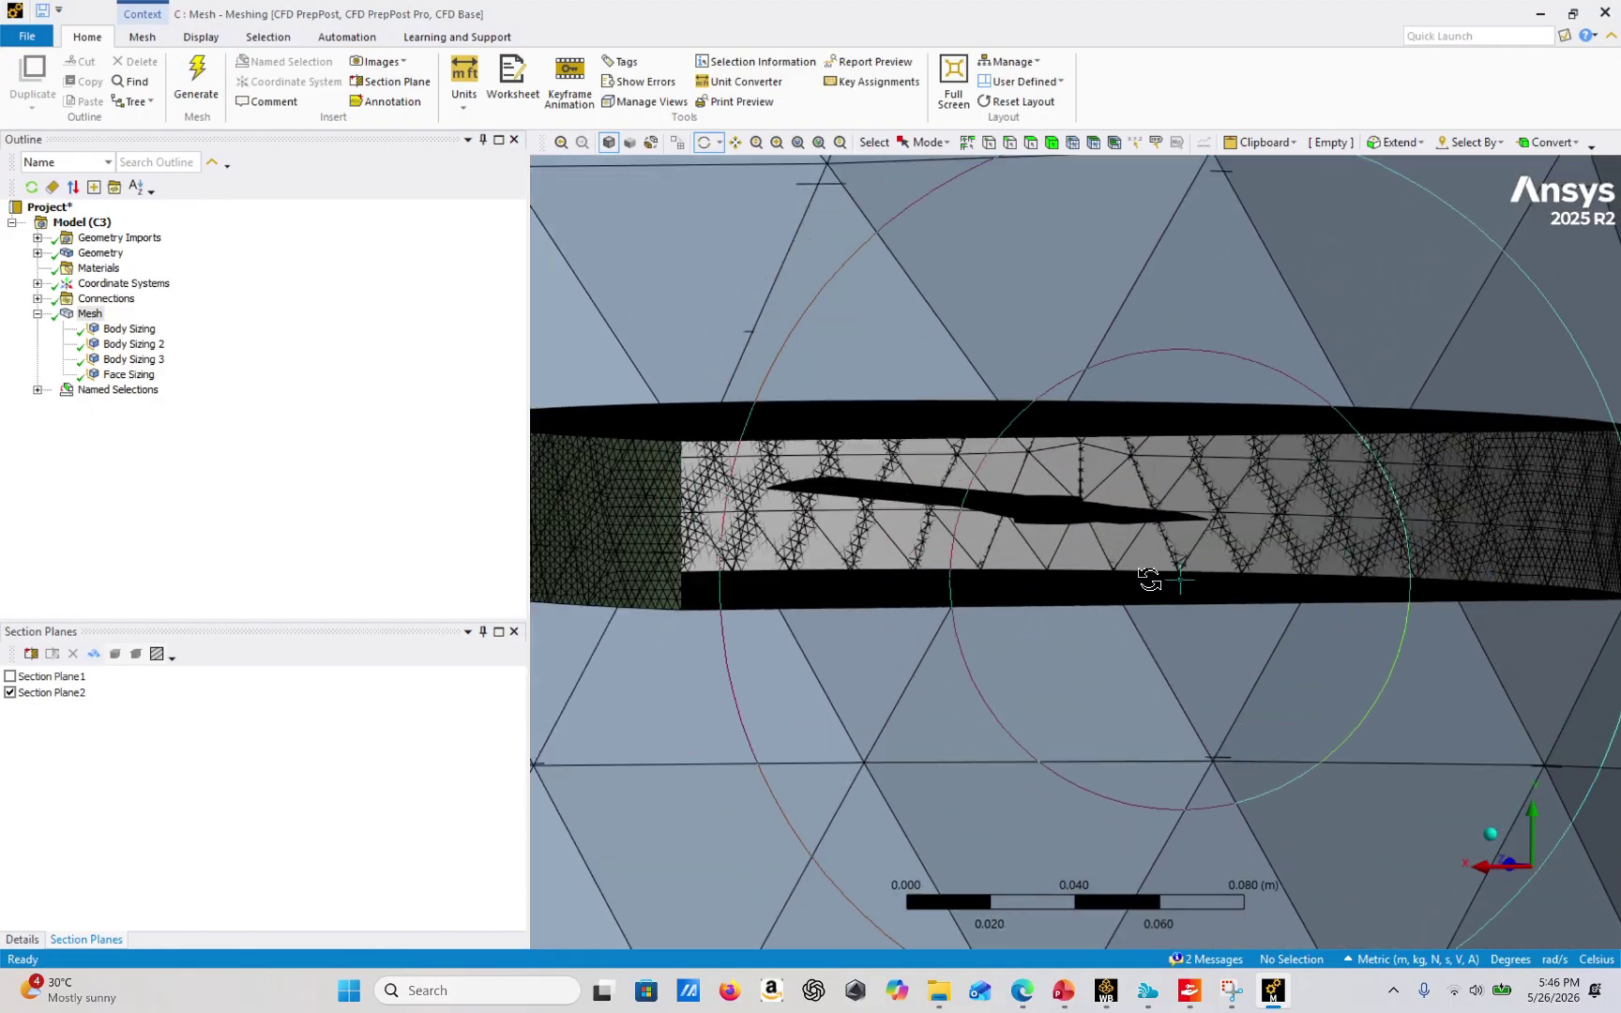
pyautogui.moveTo(1069, 581); pyautogui.dragTo(1168, 539)
pyautogui.scroll(7, 879, 558)
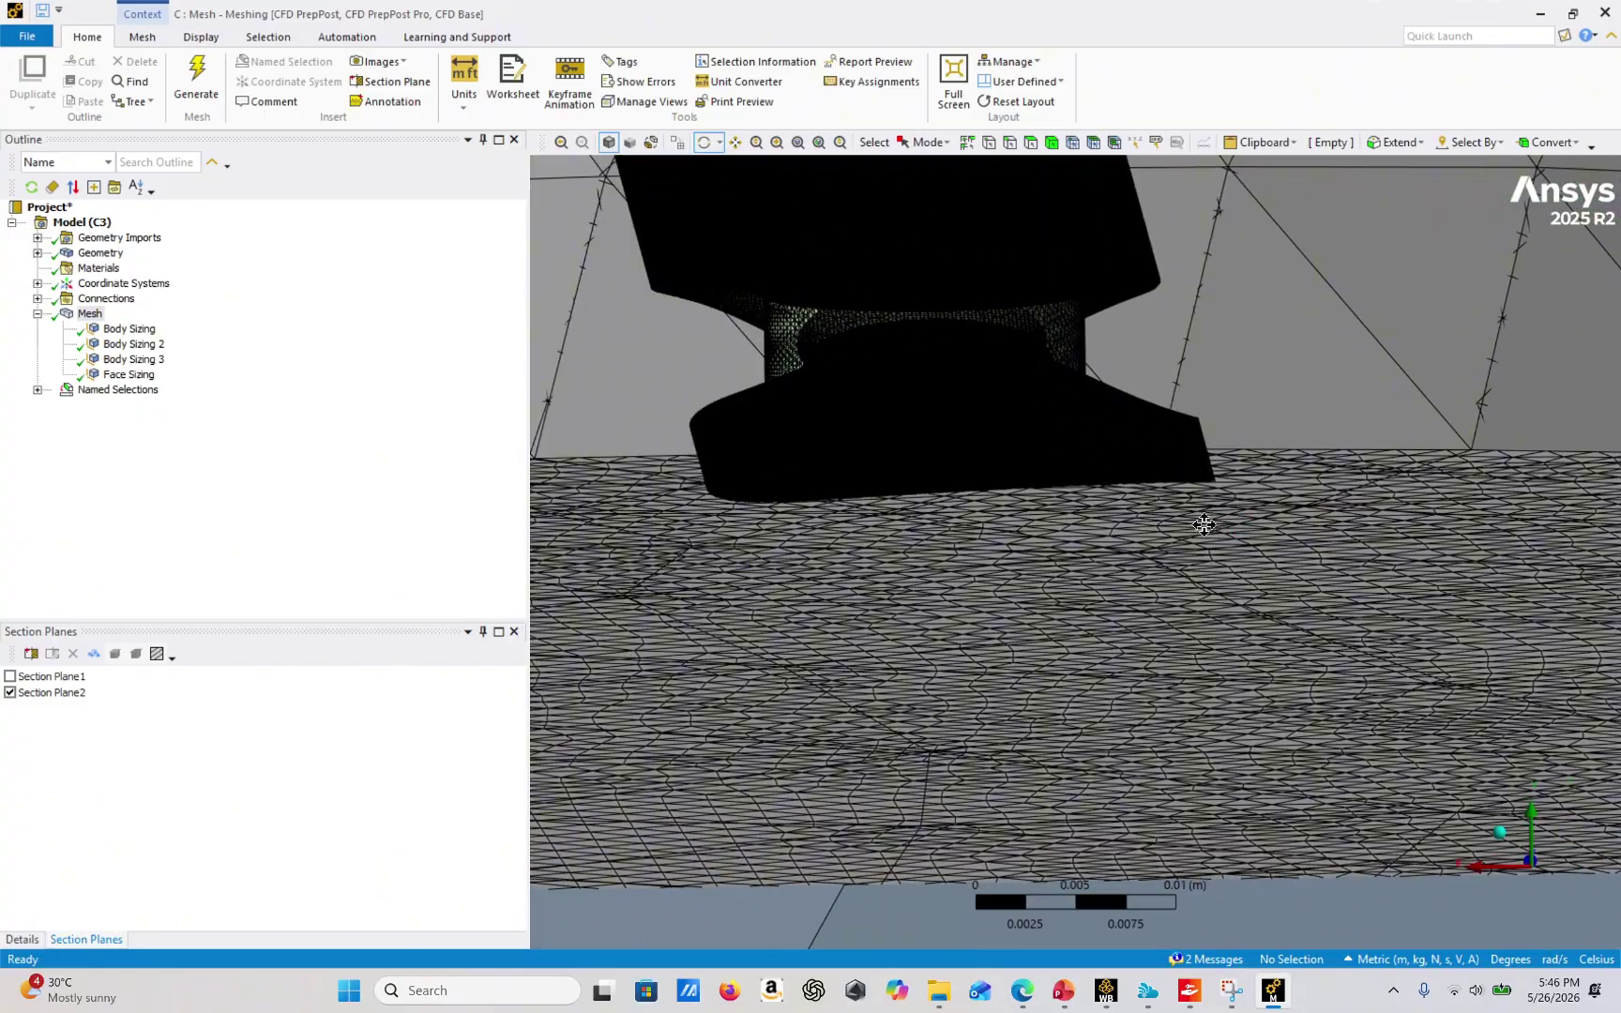
pyautogui.scroll(3, 854, 404)
pyautogui.moveTo(853, 403); pyautogui.dragTo(855, 395)
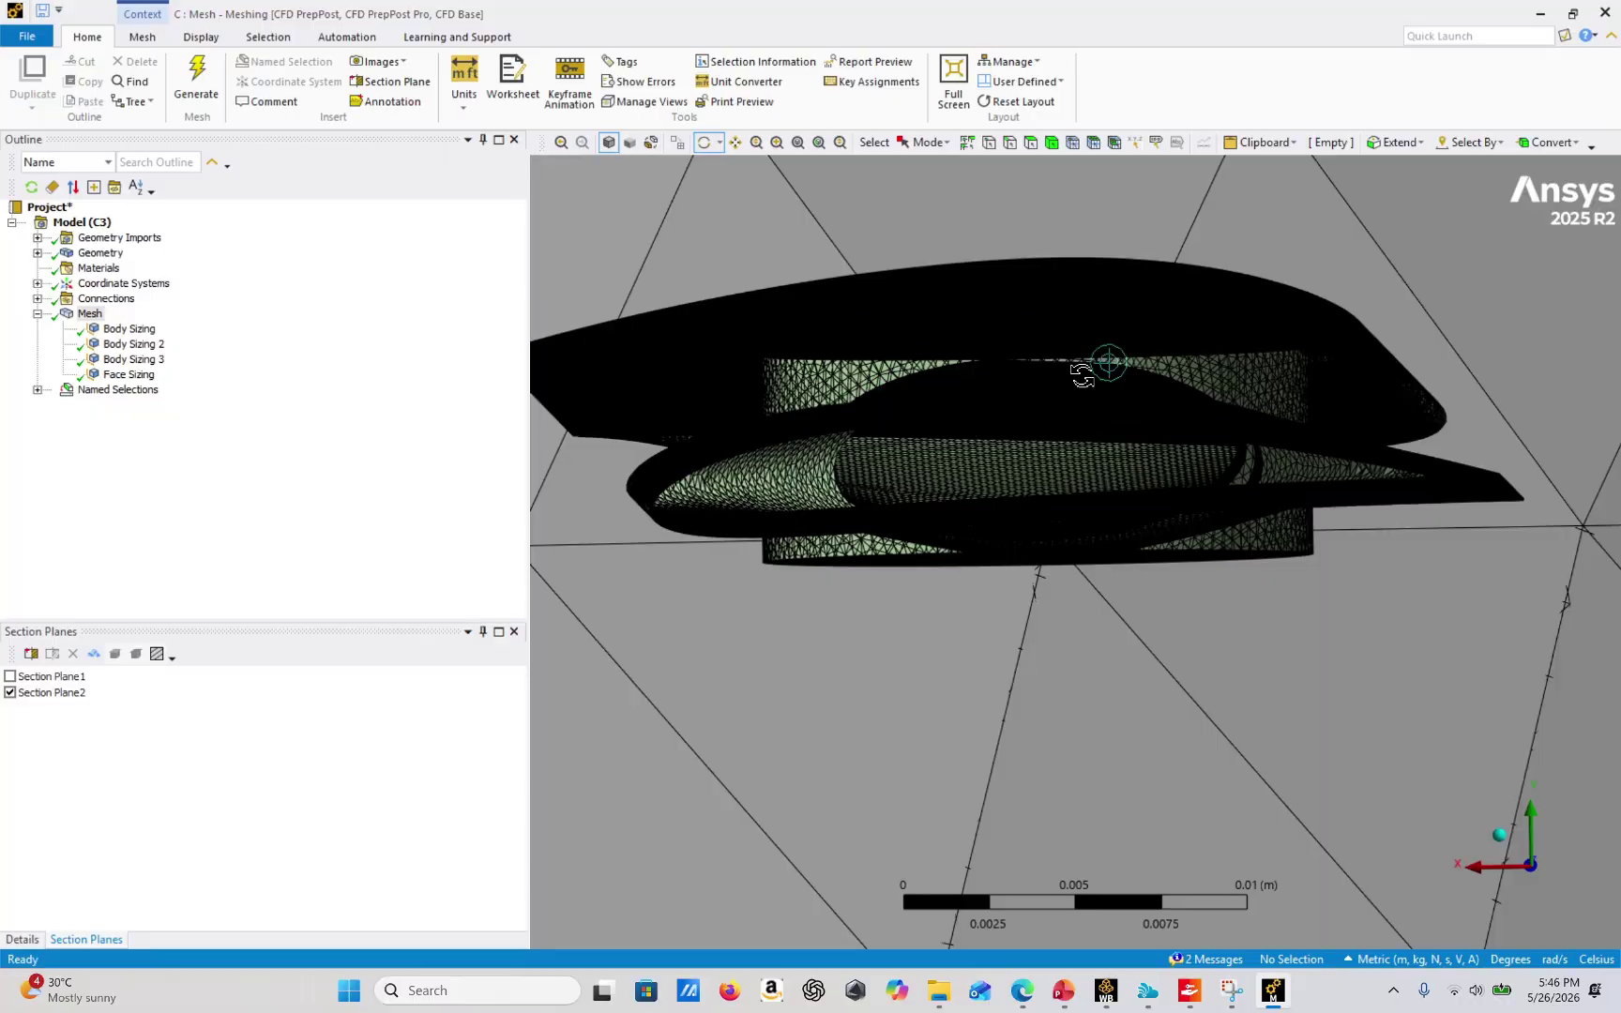
pyautogui.click(1114, 142)
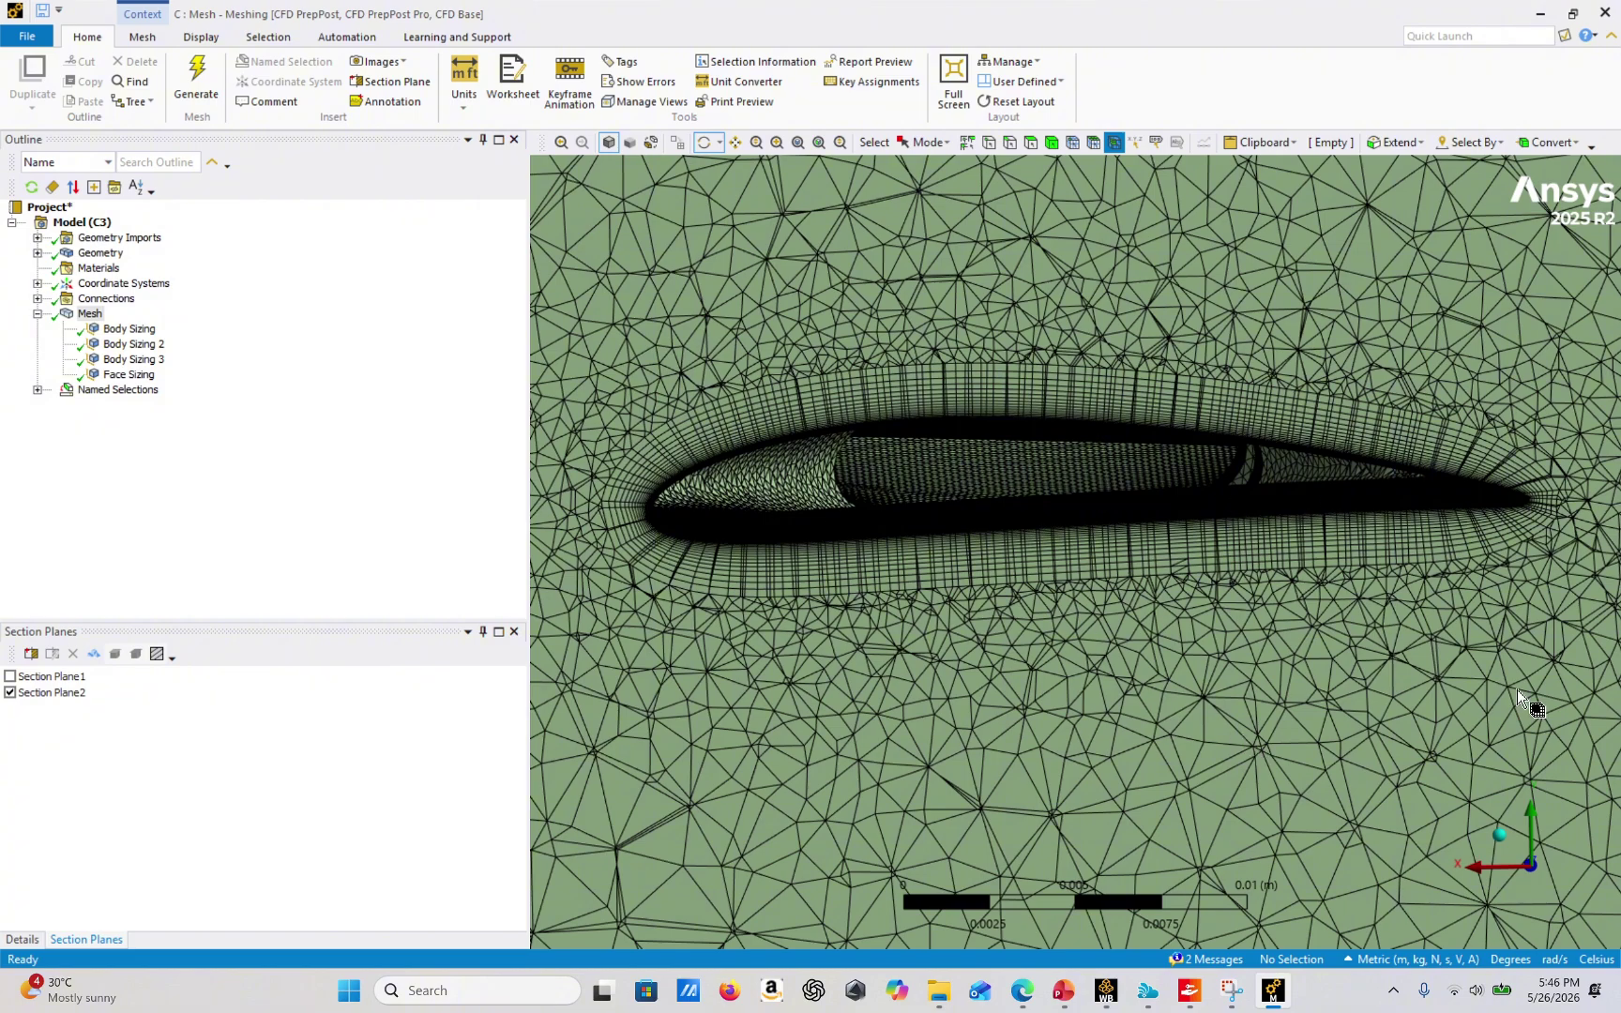
pyautogui.moveTo(1258, 530); pyautogui.dragTo(1319, 598, button='middle')
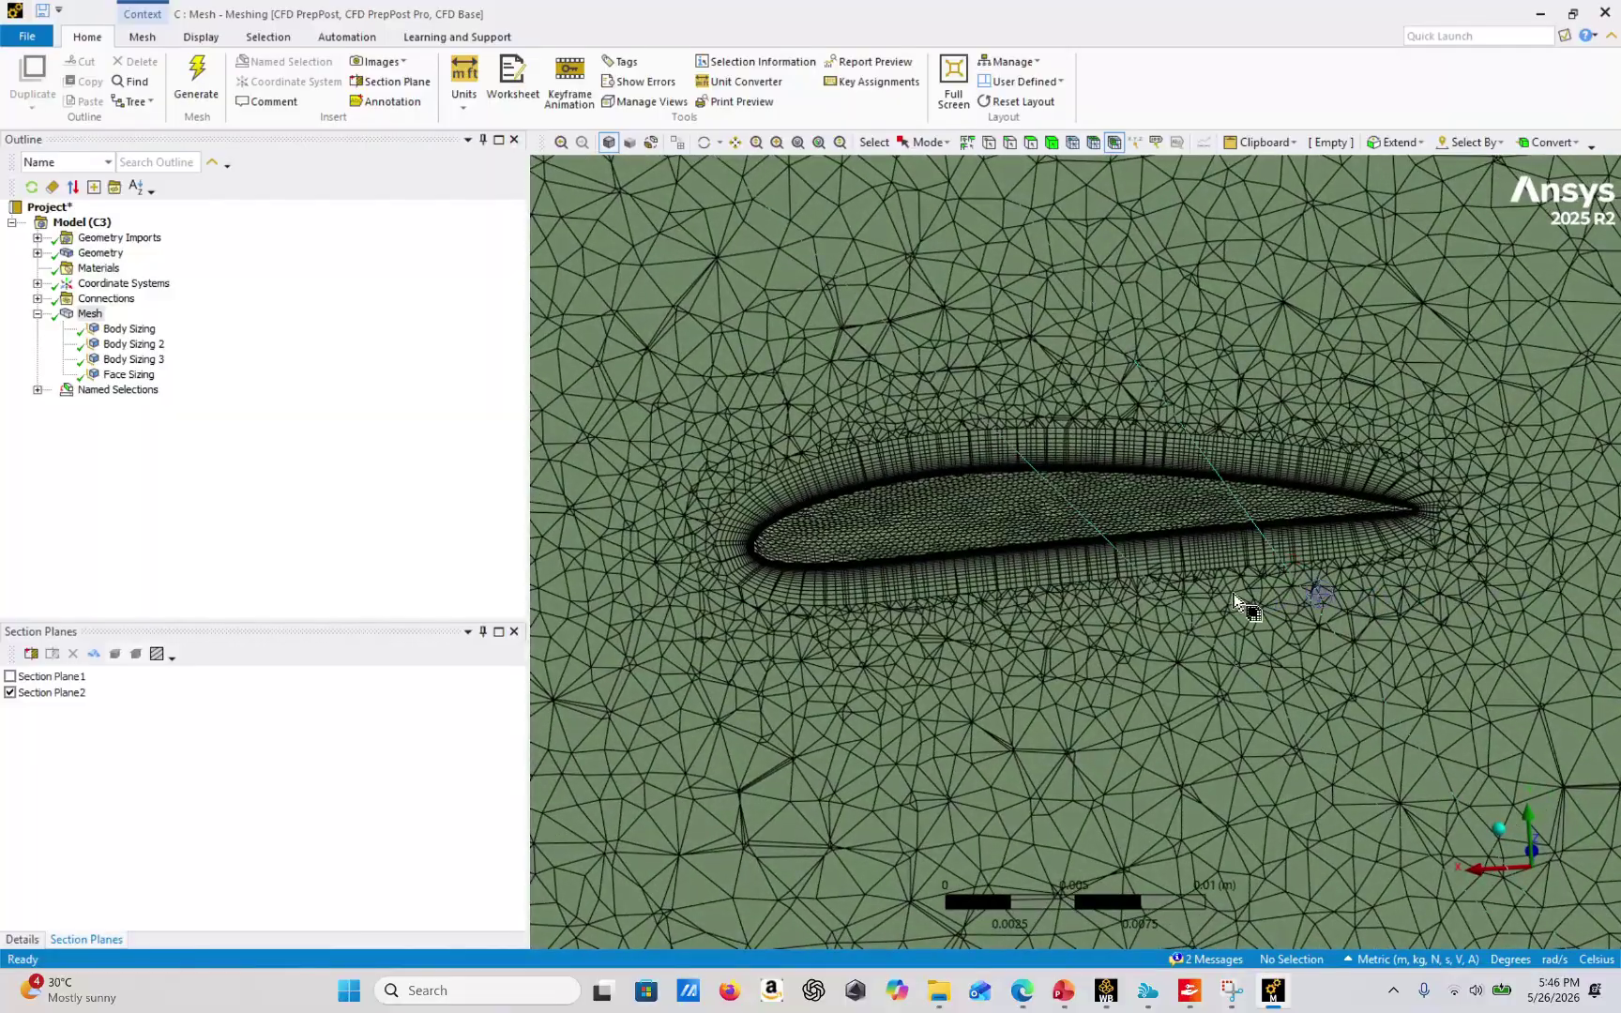
# Examine the section's volume mesh across the nested domains and the inflation layers around the blade profile.
pyautogui.scroll(-6, 1216, 593)
pyautogui.scroll(-8, 1216, 600)
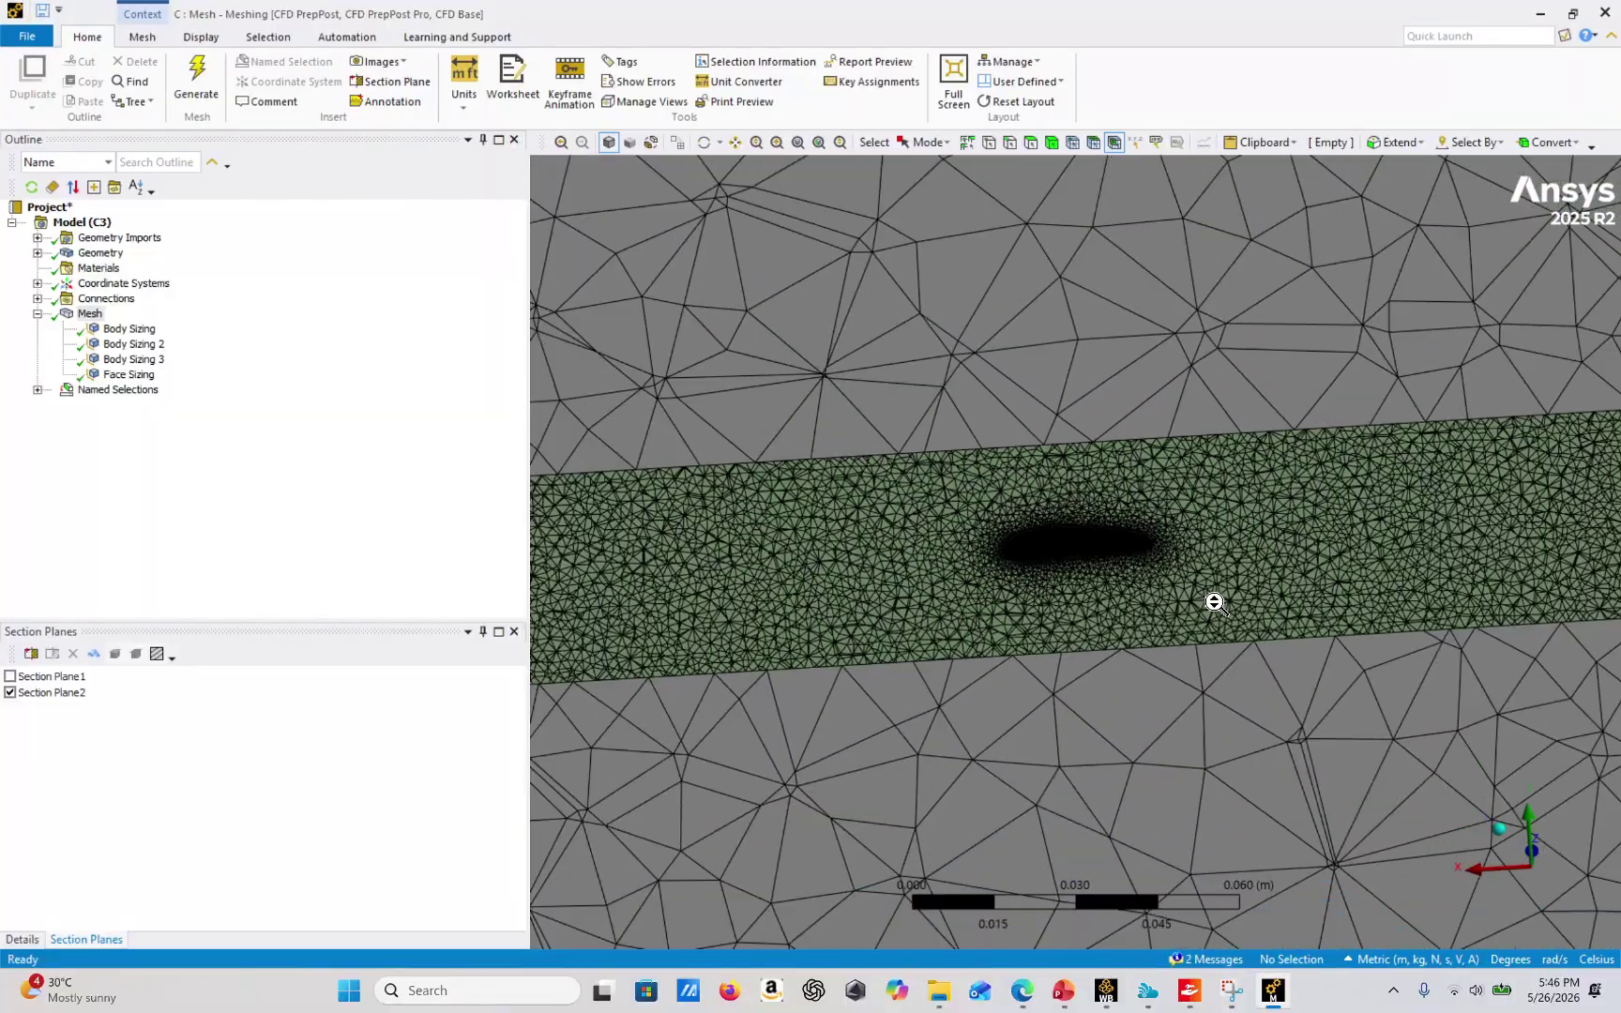
pyautogui.moveTo(1220, 603); pyautogui.dragTo(1000, 416, button='middle')
pyautogui.scroll(-5, 988, 389)
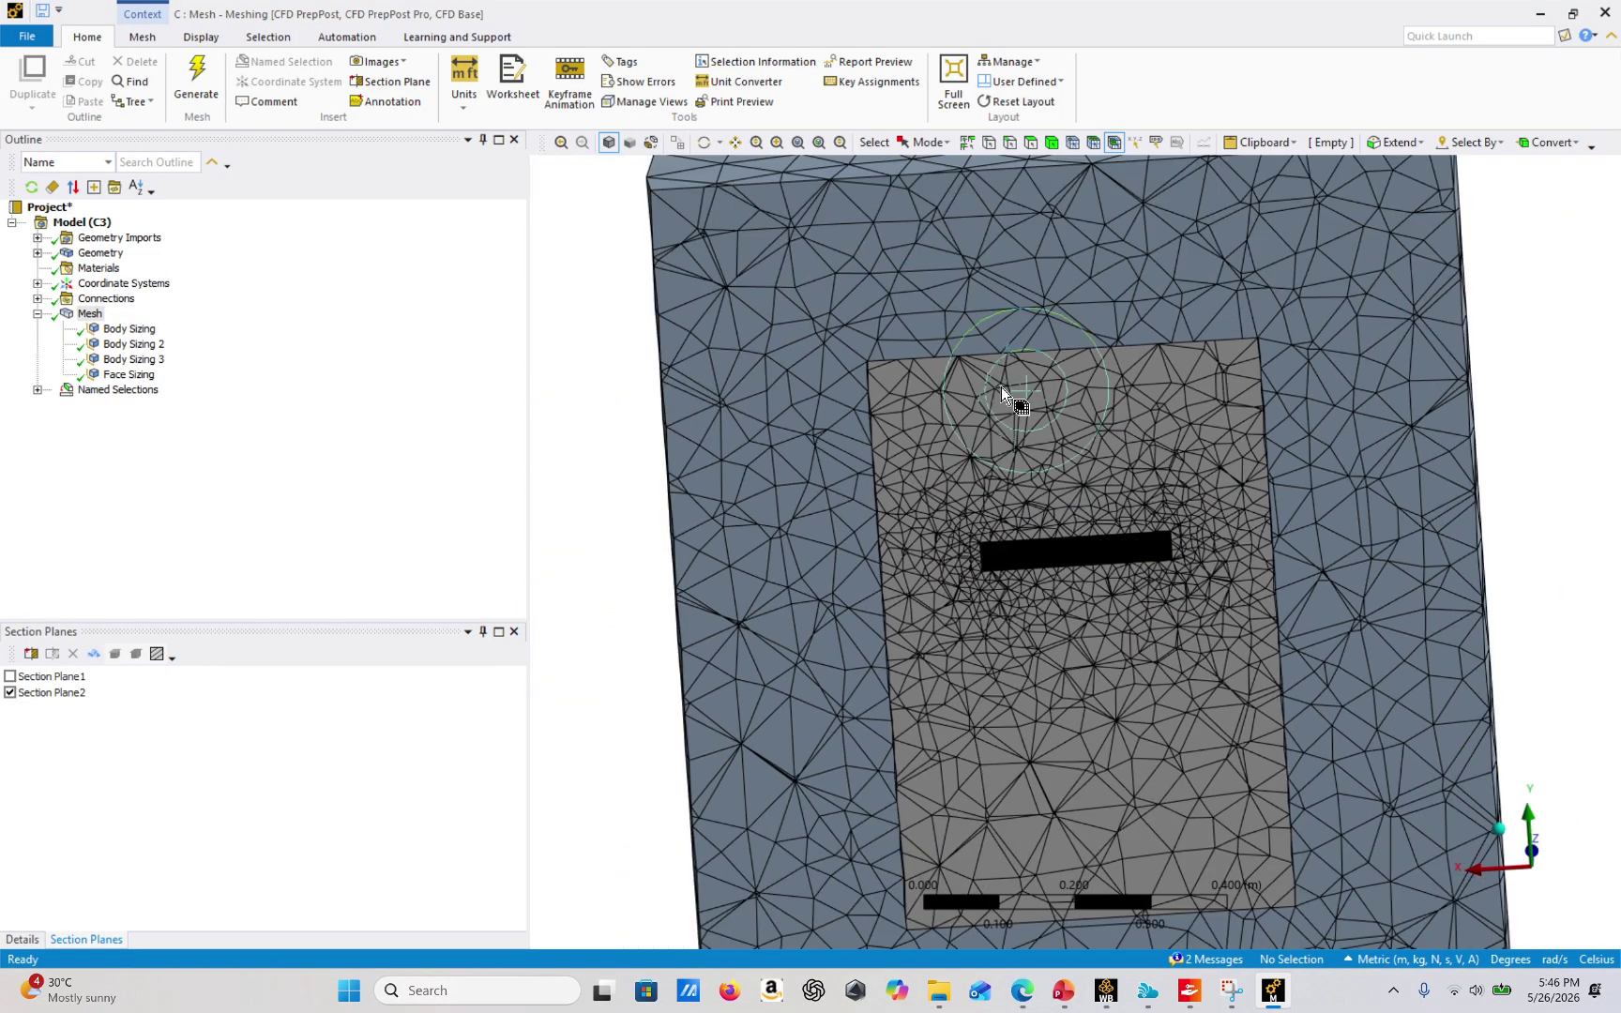
pyautogui.scroll(15, 1087, 564)
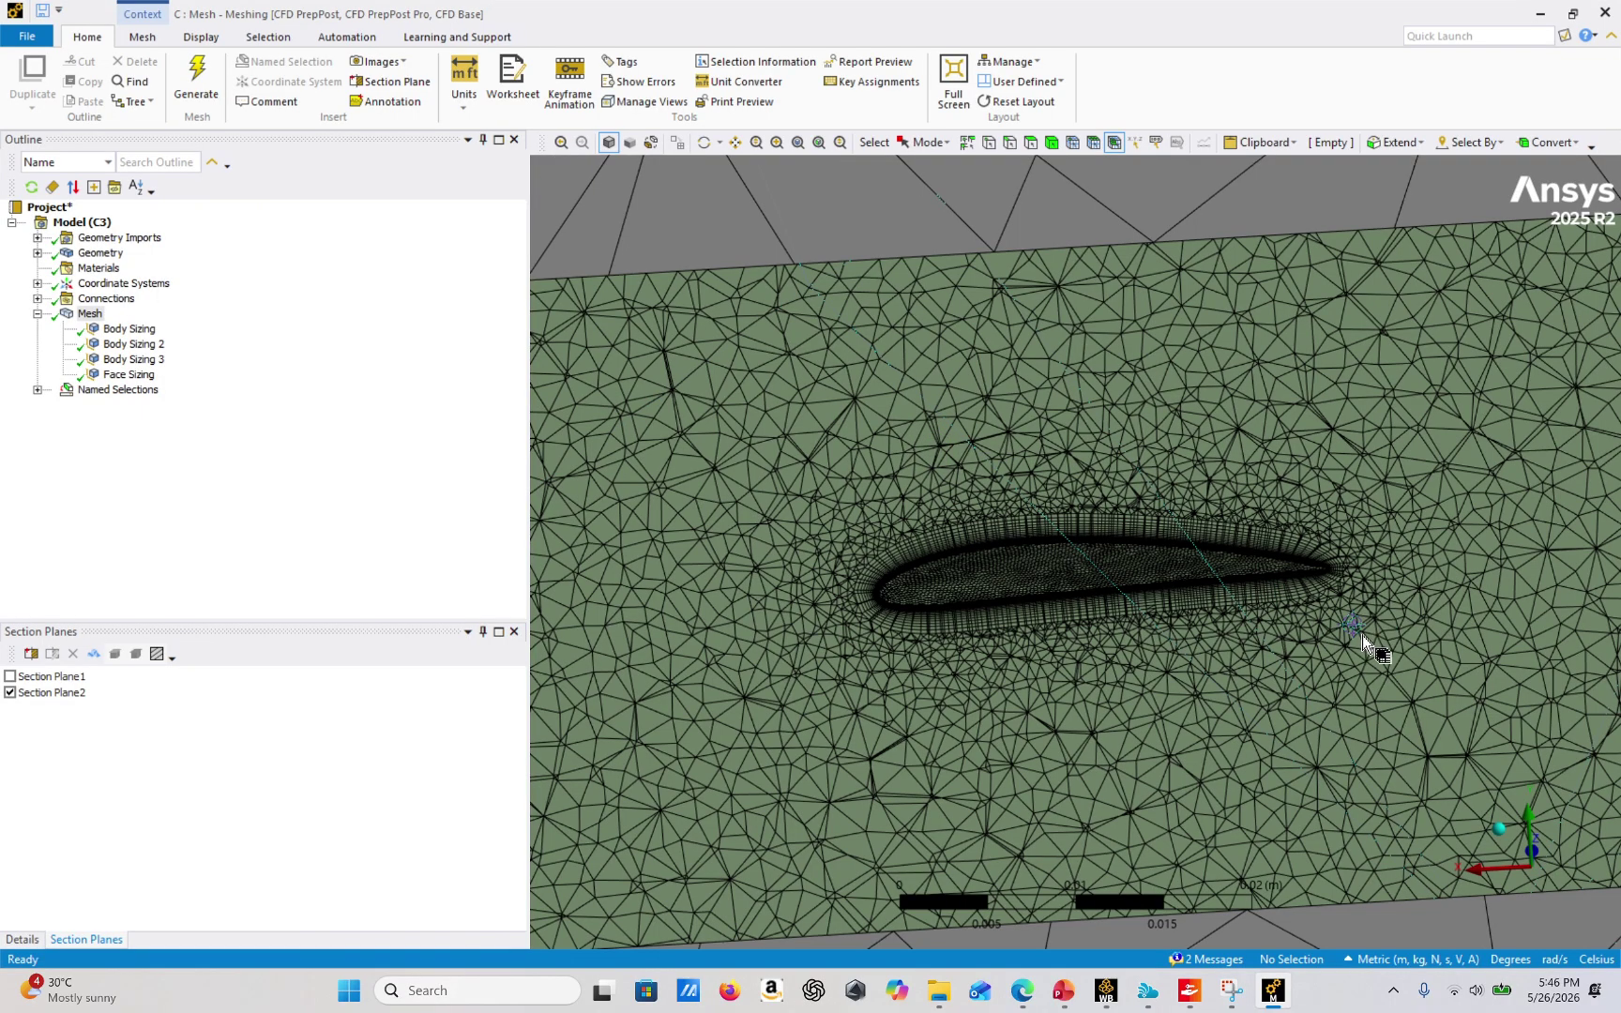
pyautogui.scroll(3, 1102, 567)
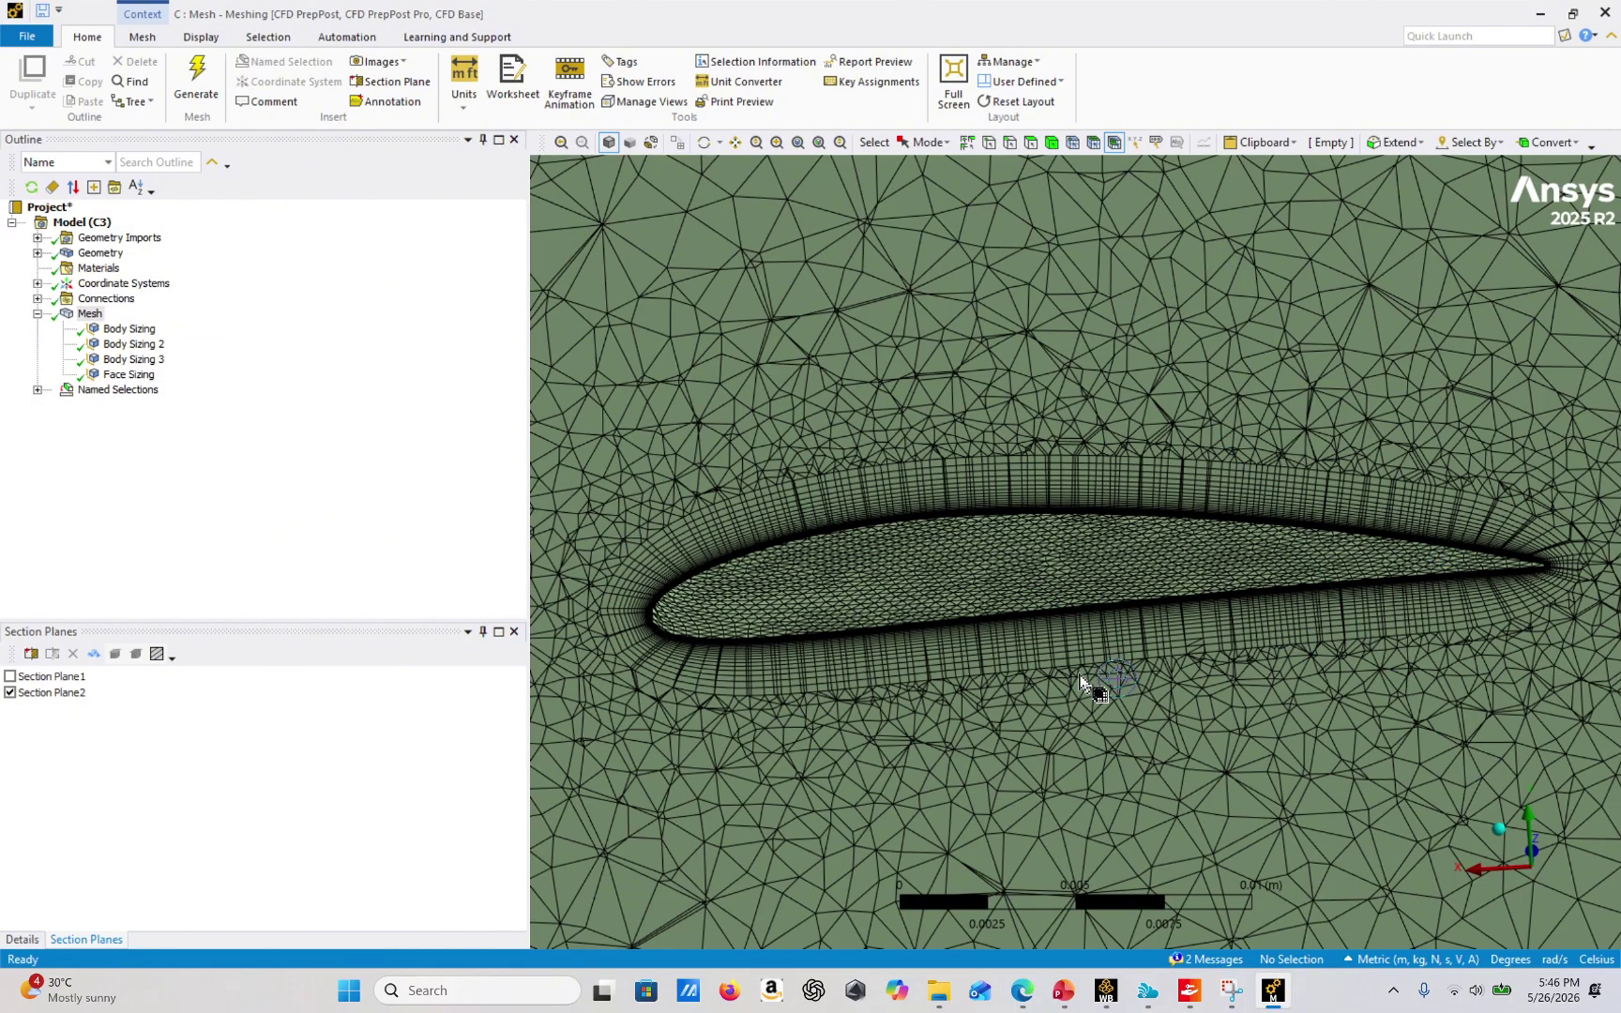
pyautogui.moveTo(1071, 619)
pyautogui.mouseDown(button='middle')
pyautogui.moveTo(1048, 627)
pyautogui.moveTo(1075, 643)
pyautogui.mouseUp(button='middle')
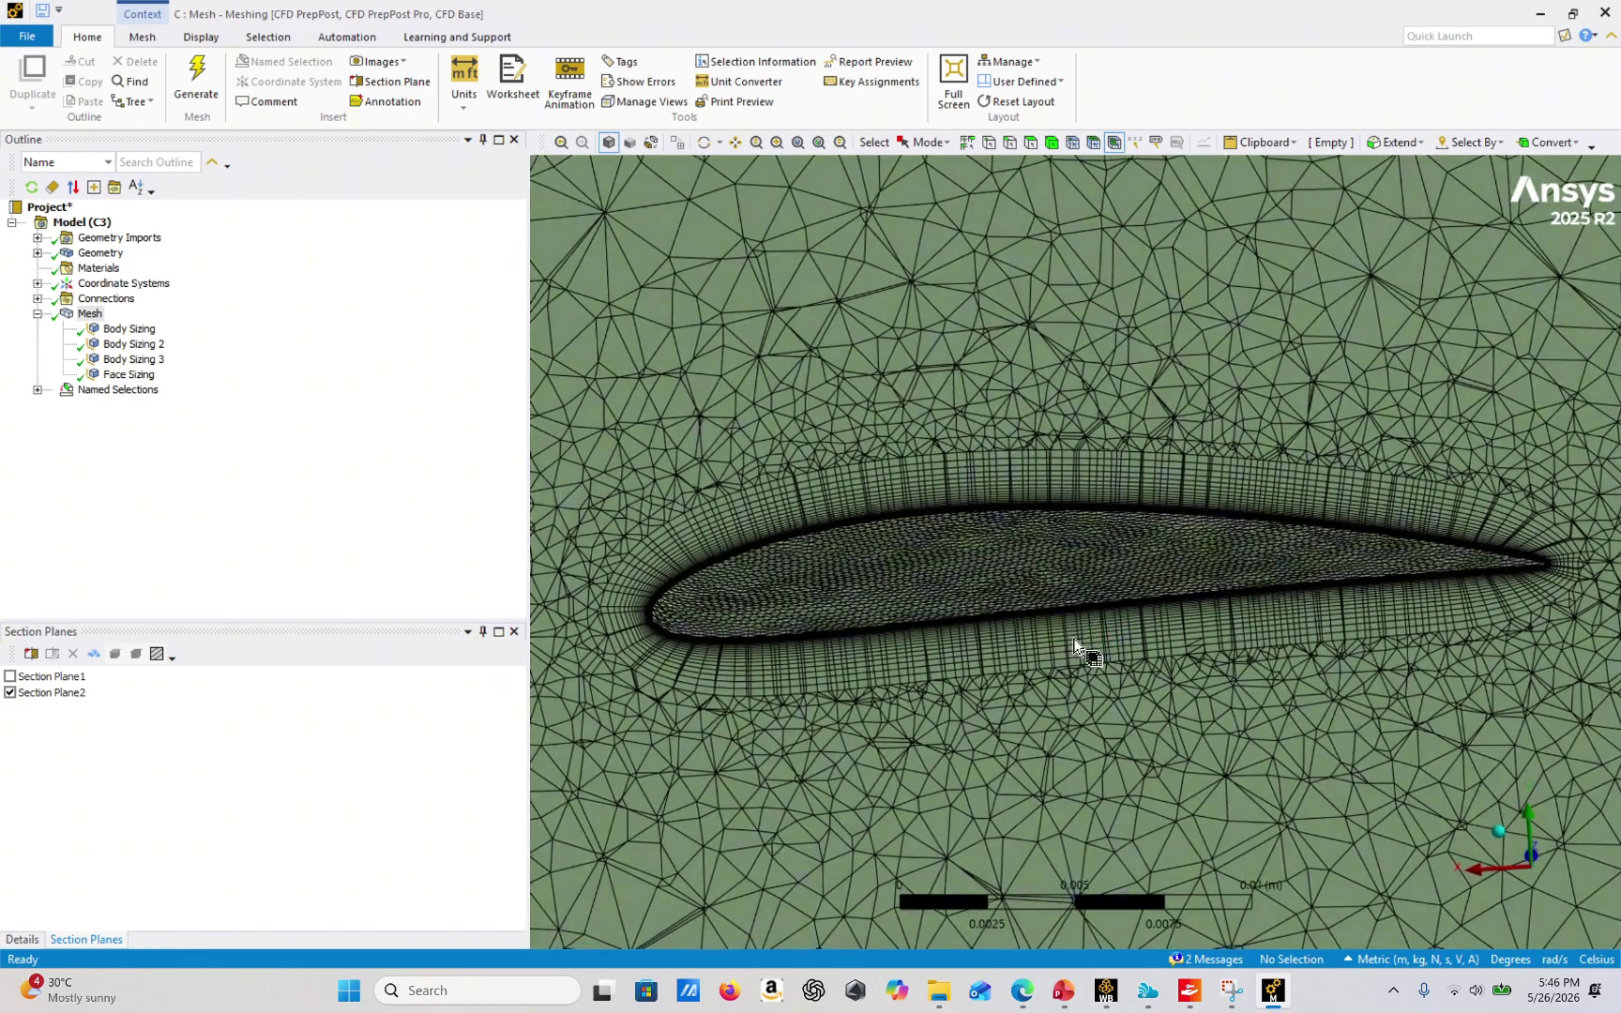